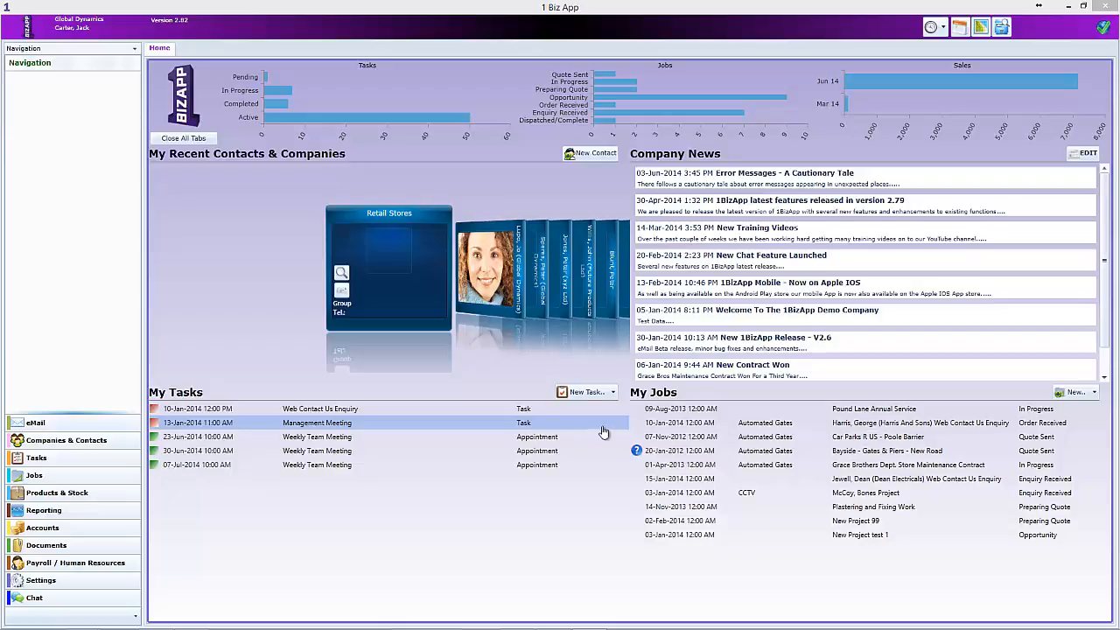
# - Open the automated gates Web Contact Us Enquiry job from the My Jobs list
pyautogui.click(640, 424)
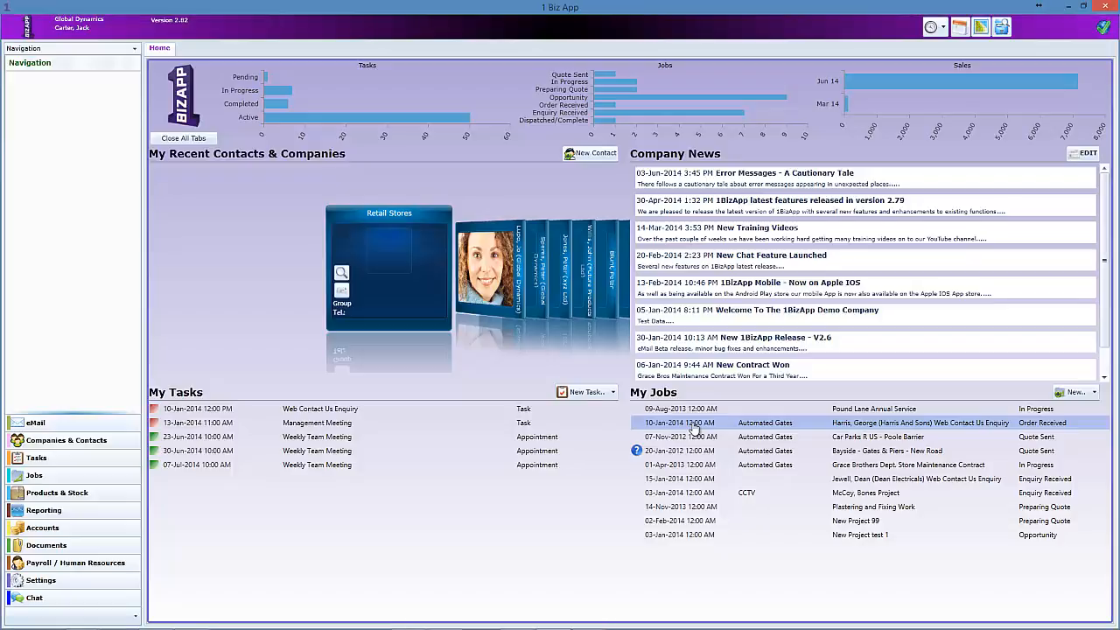
pyautogui.doubleClick(693, 425)
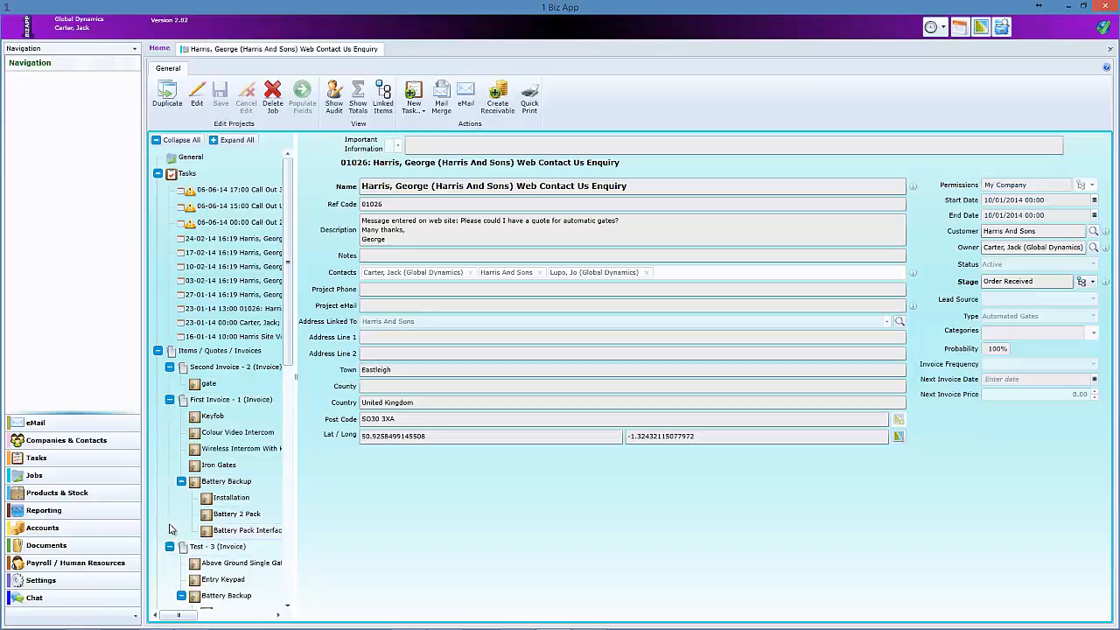
# - View the Second Invoice in grid and form layouts, then show the First Invoice's five items
pyautogui.click(196, 371)
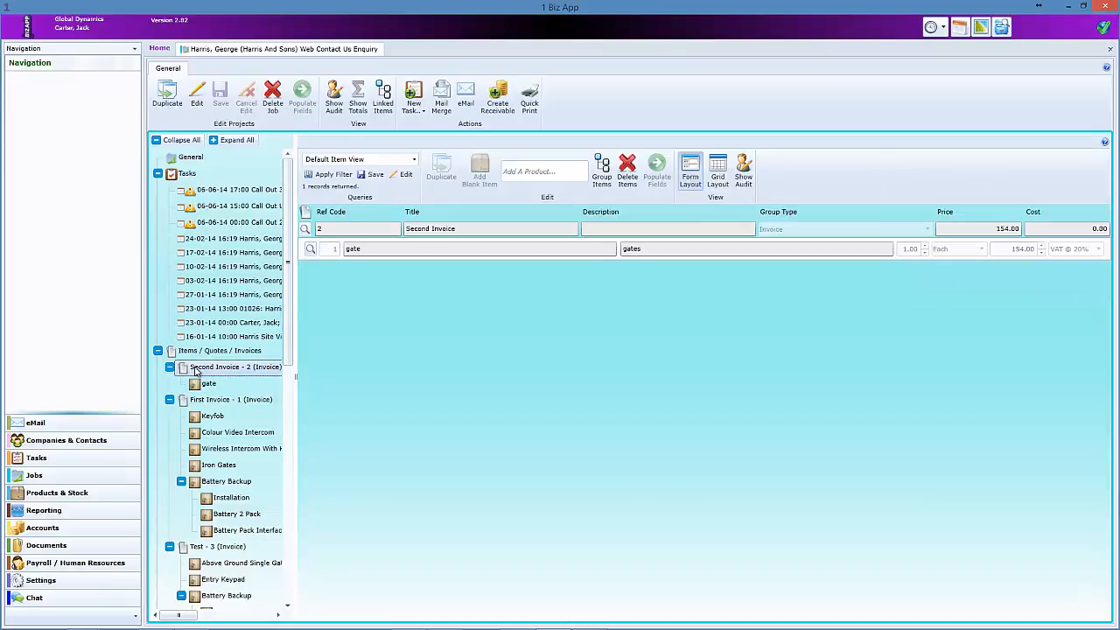
pyautogui.click(719, 170)
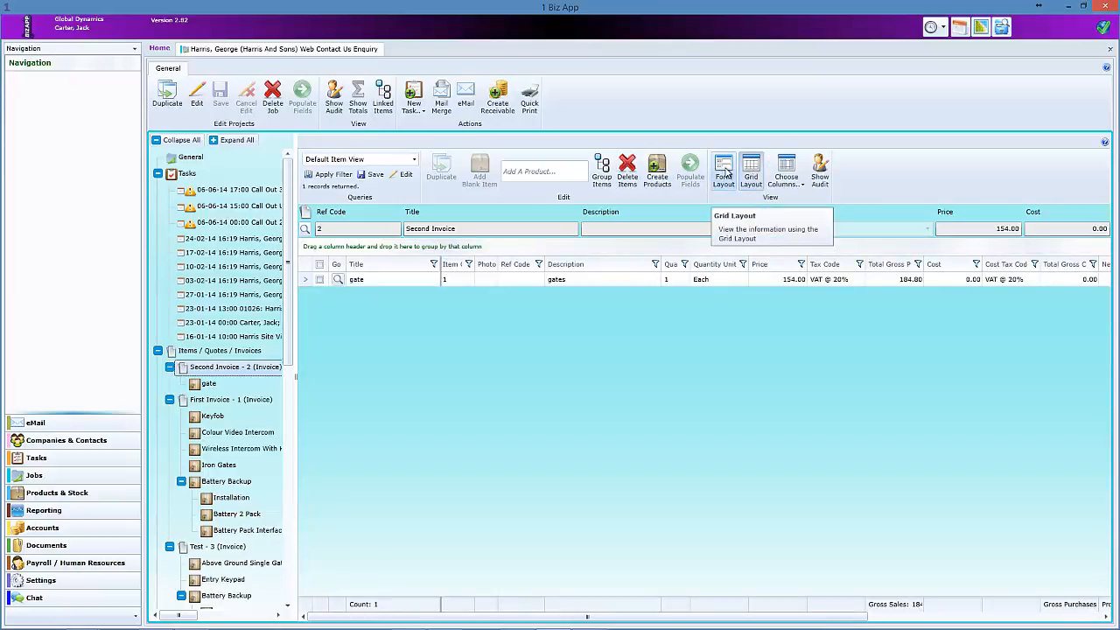
pyautogui.click(725, 172)
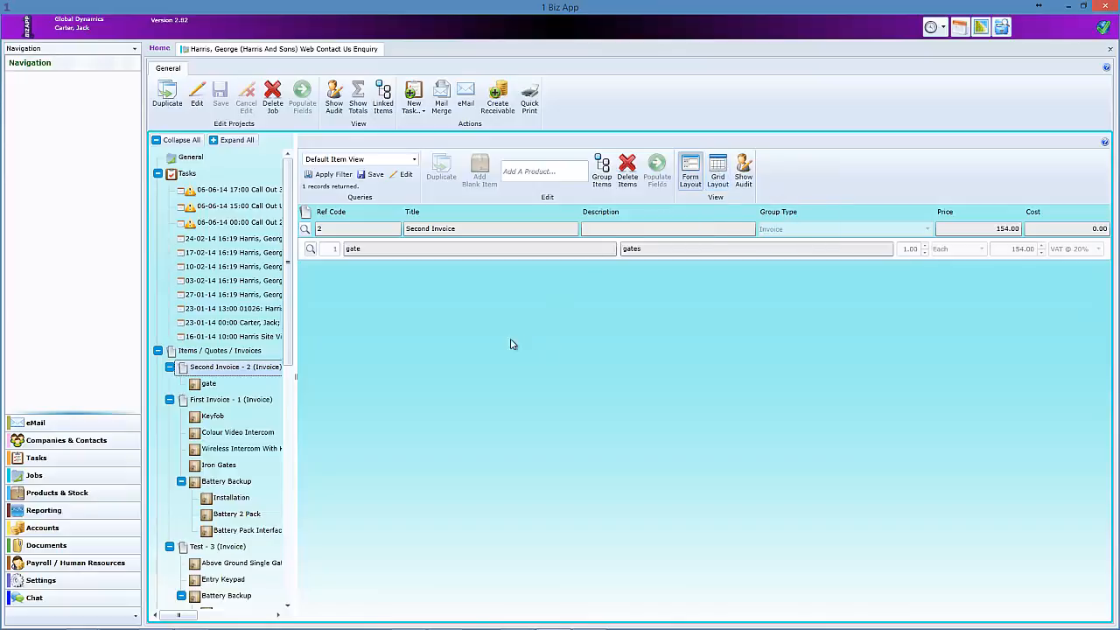
pyautogui.click(215, 402)
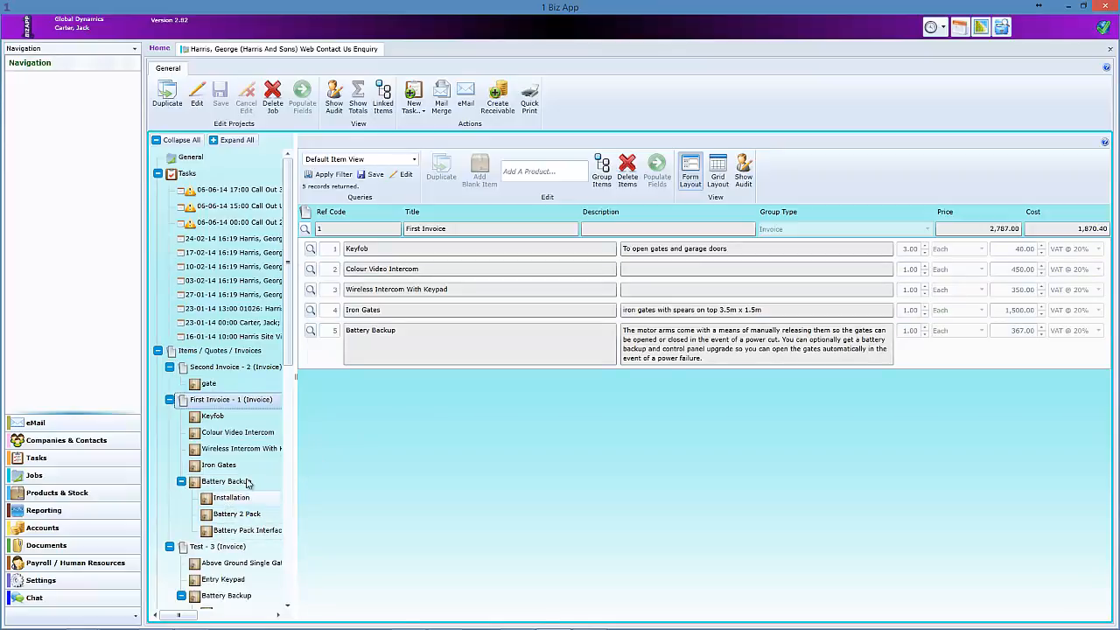
# - Drill into Battery Backup, check its item details, and view its three sub-items
pyautogui.click(311, 330)
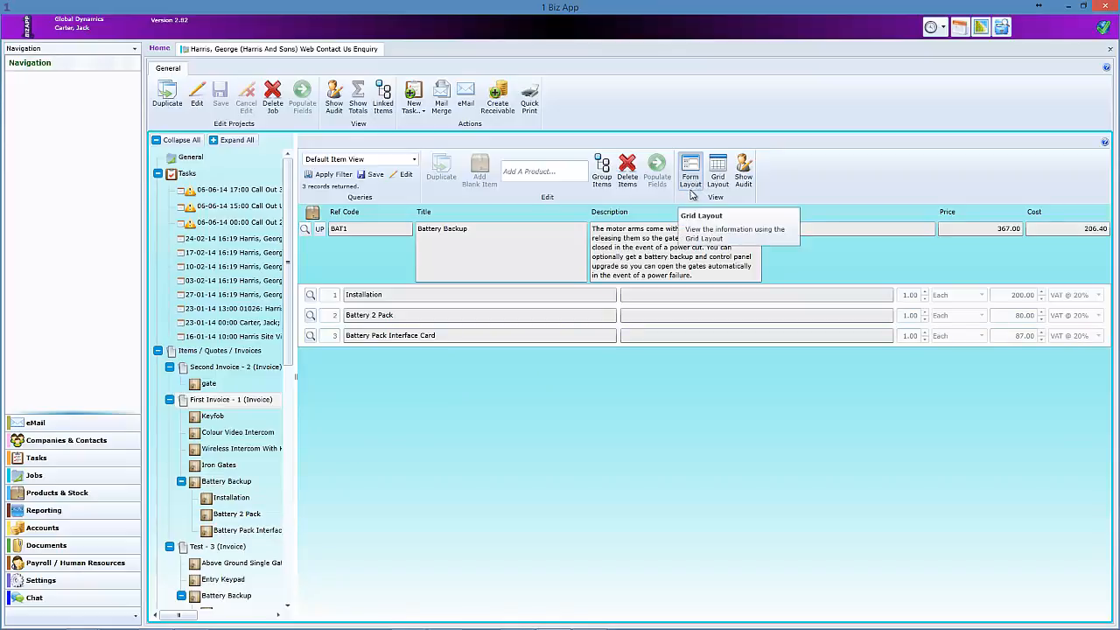
pyautogui.click(321, 230)
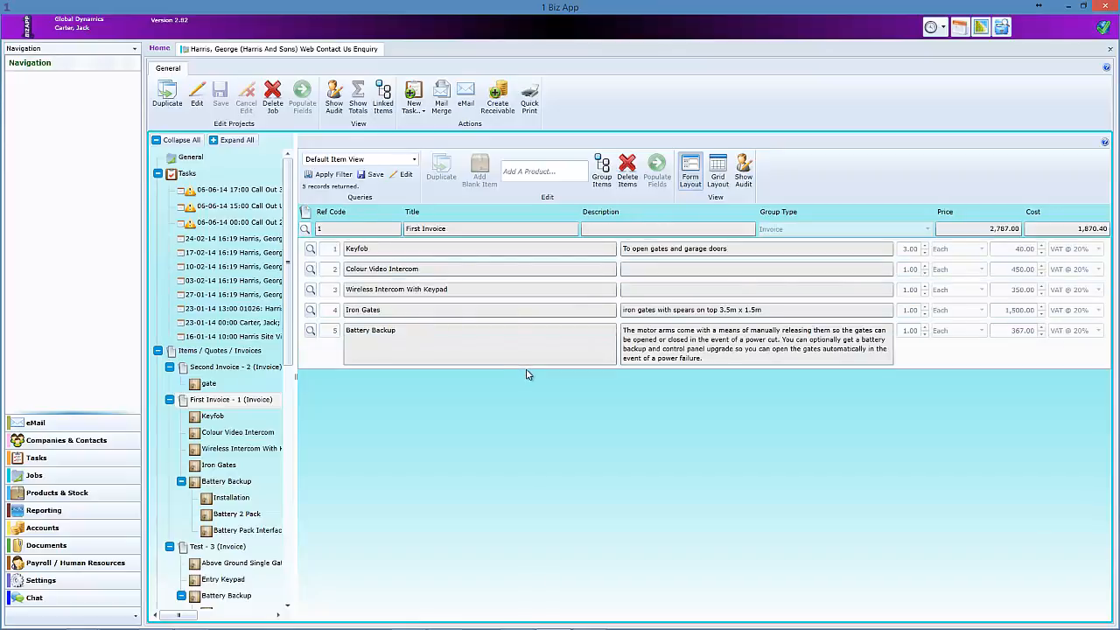
pyautogui.click(311, 332)
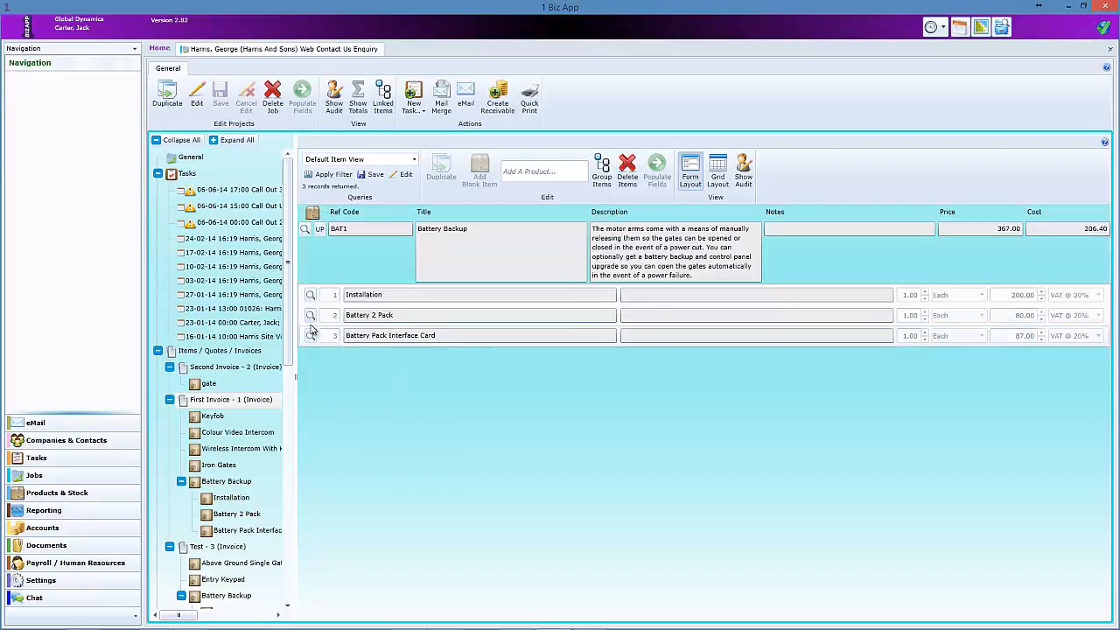
pyautogui.click(305, 230)
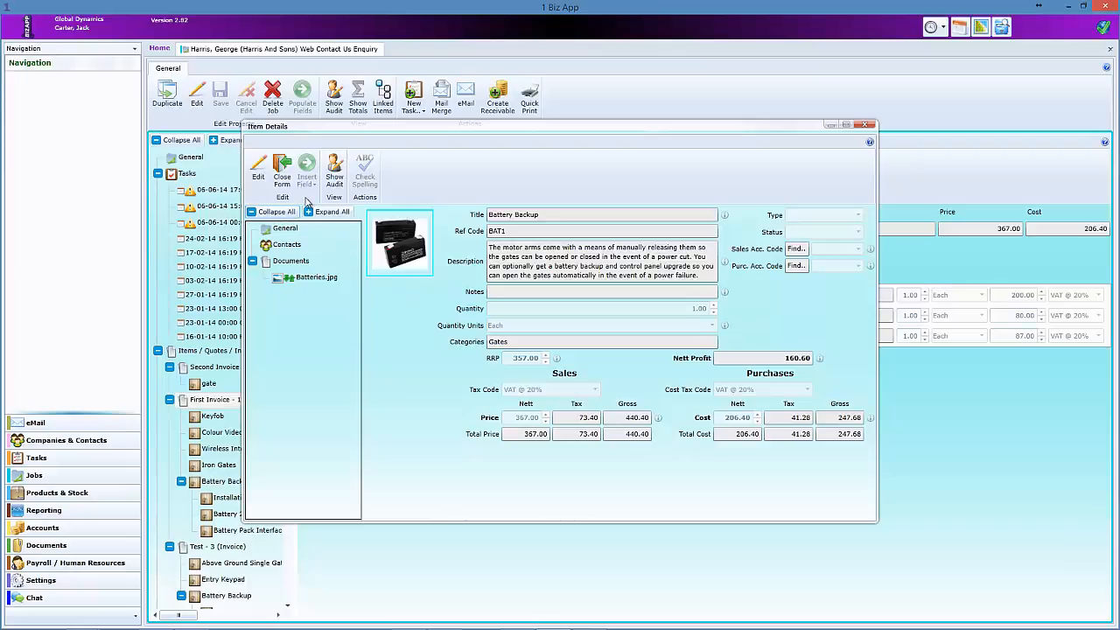
pyautogui.click(283, 170)
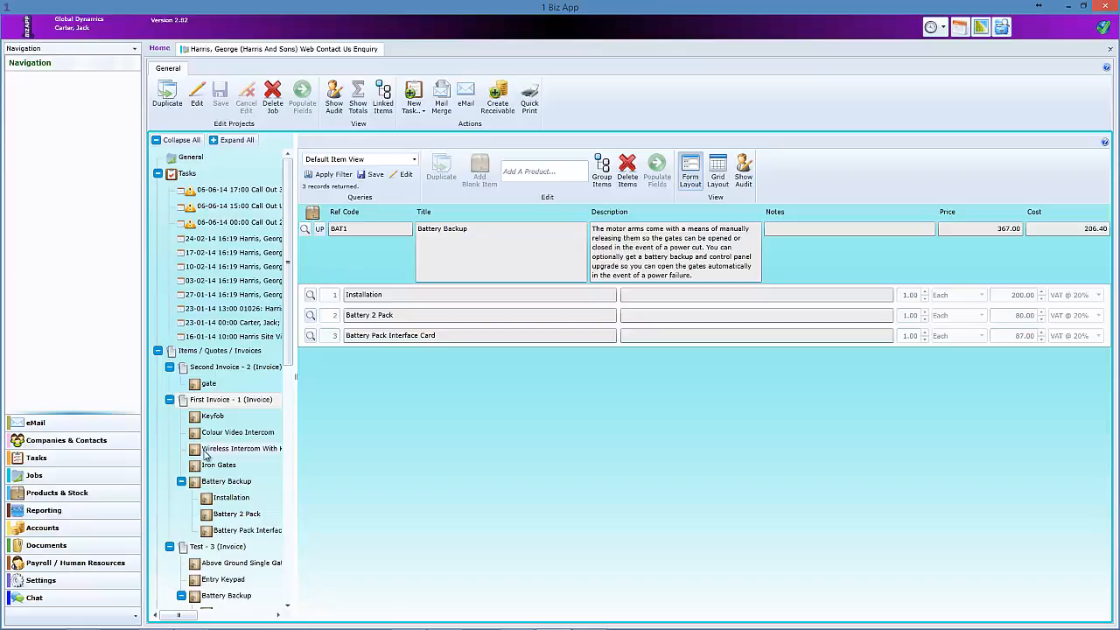
# - Collapse Battery Backup and show the First Invoice items in grid layout, totalling 2,787.00
pyautogui.click(180, 482)
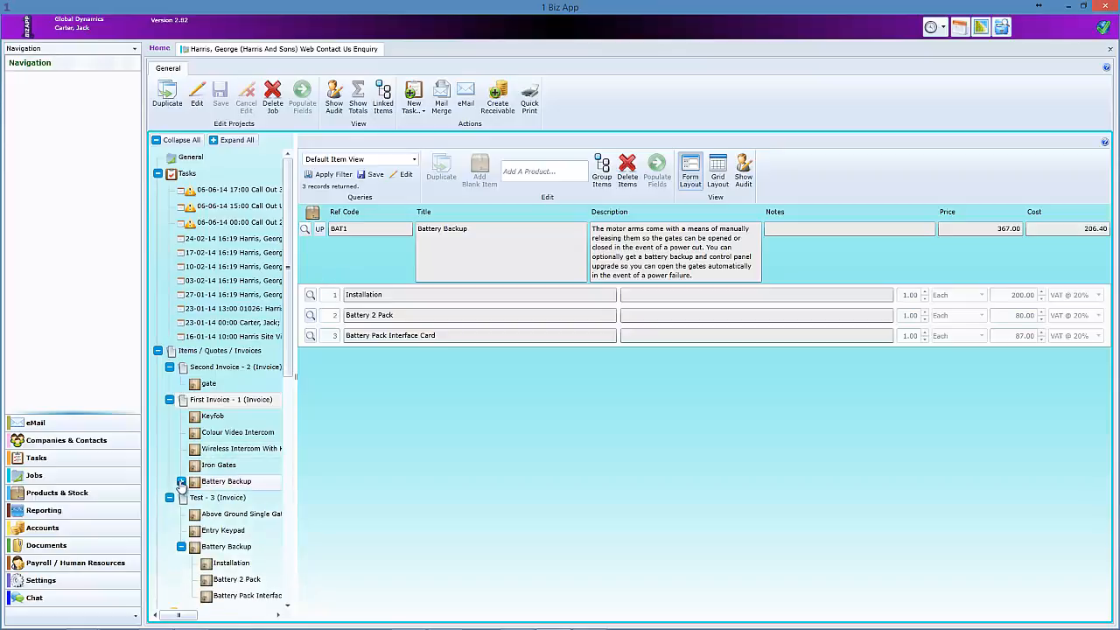
pyautogui.click(218, 405)
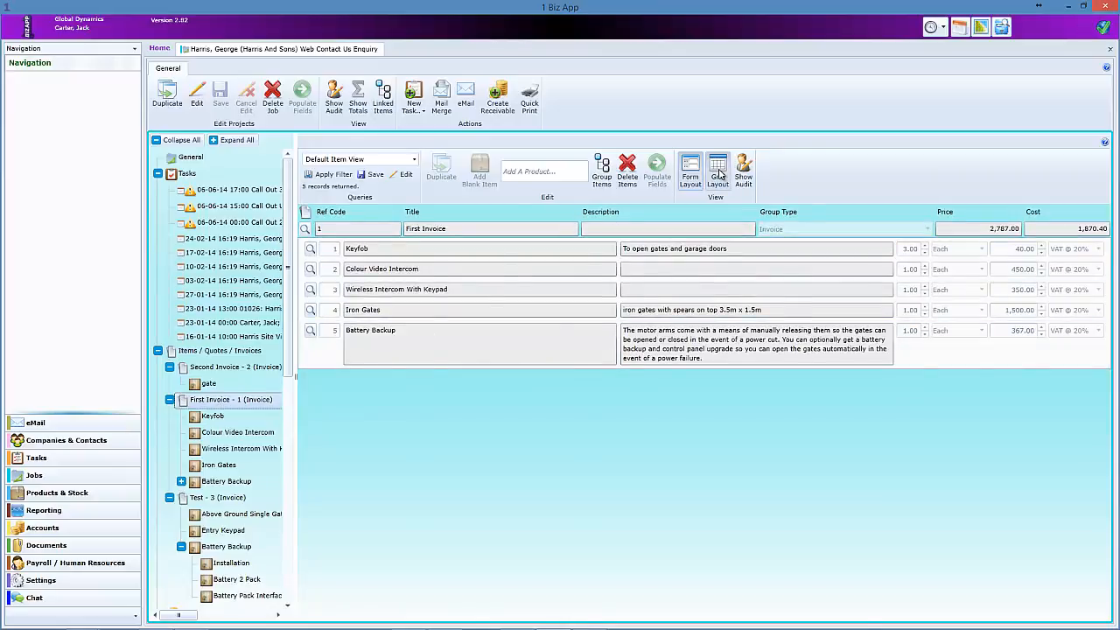
pyautogui.click(719, 174)
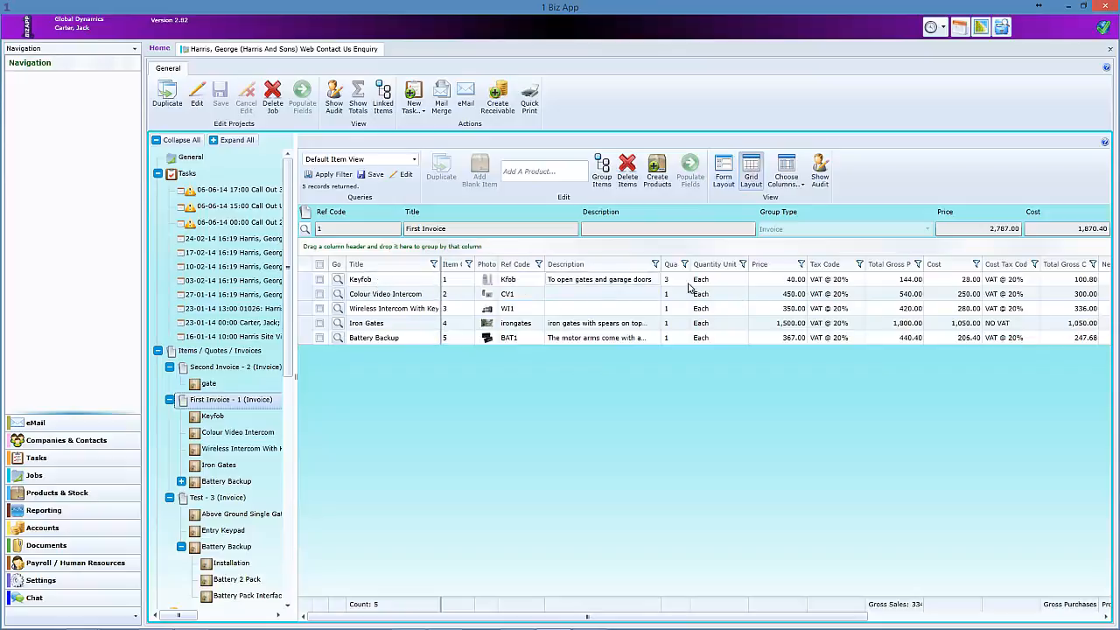
pyautogui.click(1011, 229)
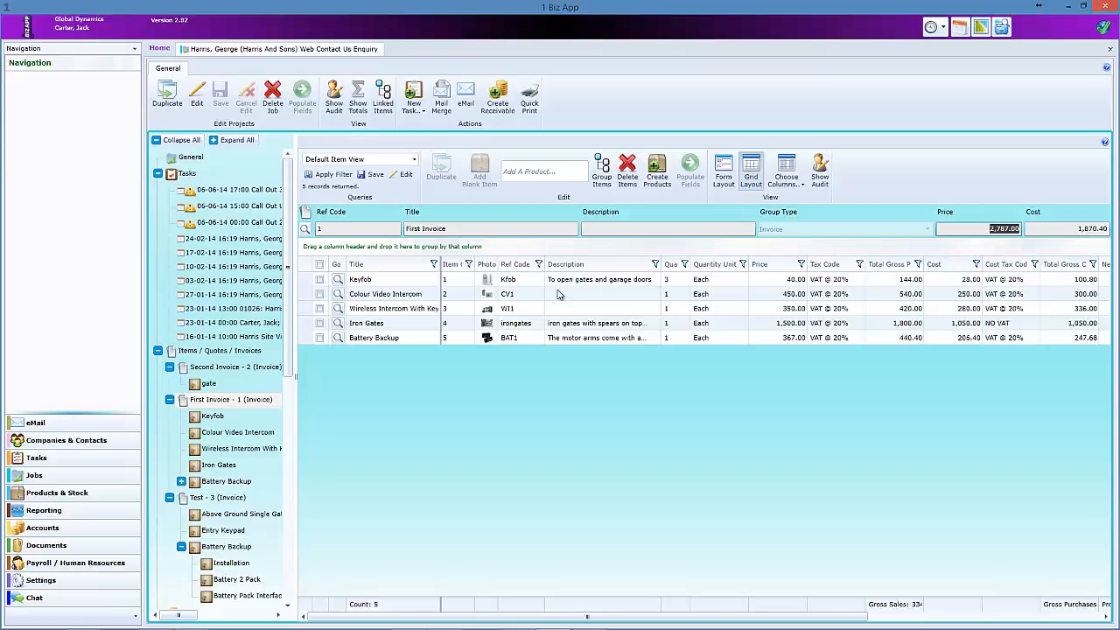
# - Inspect the Keyfob item details, then list the First, Second and Test invoice groups
pyautogui.click(337, 280)
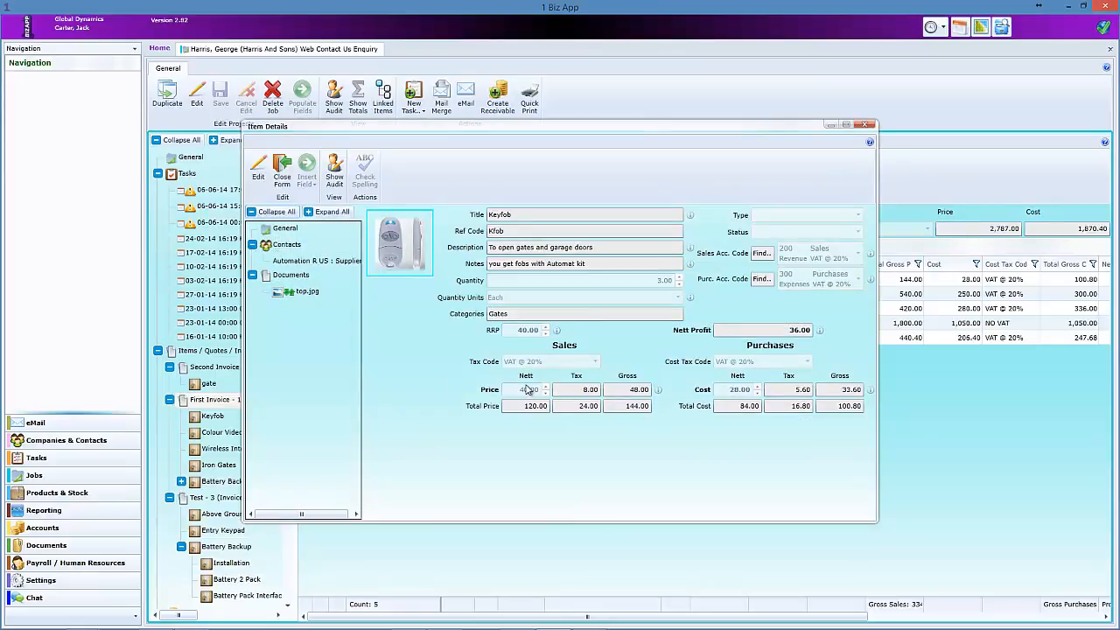
pyautogui.click(867, 127)
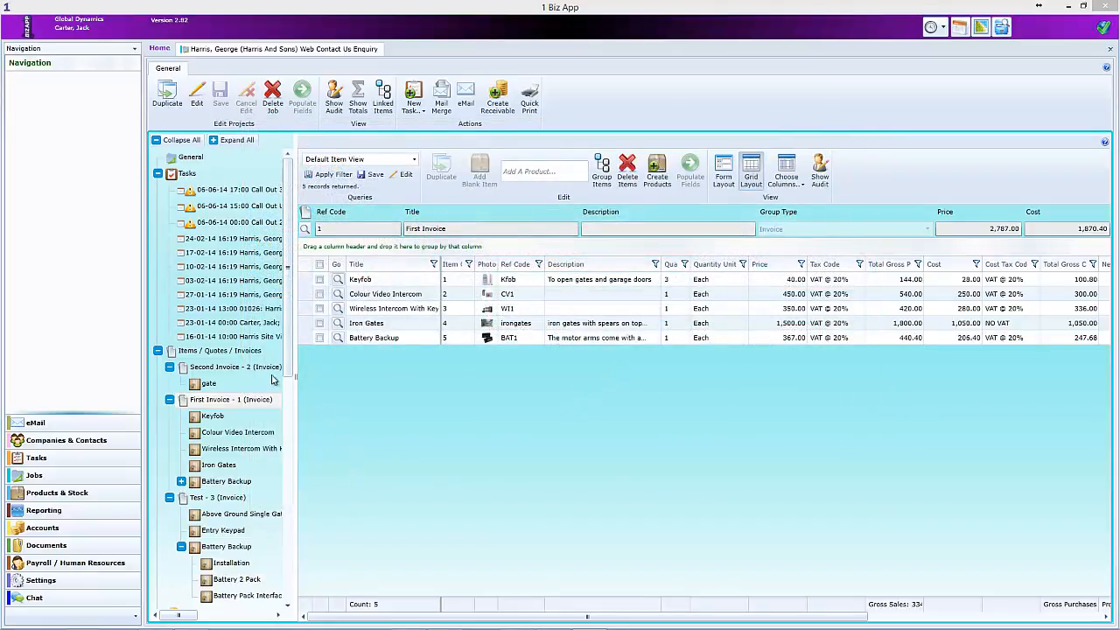
pyautogui.click(240, 351)
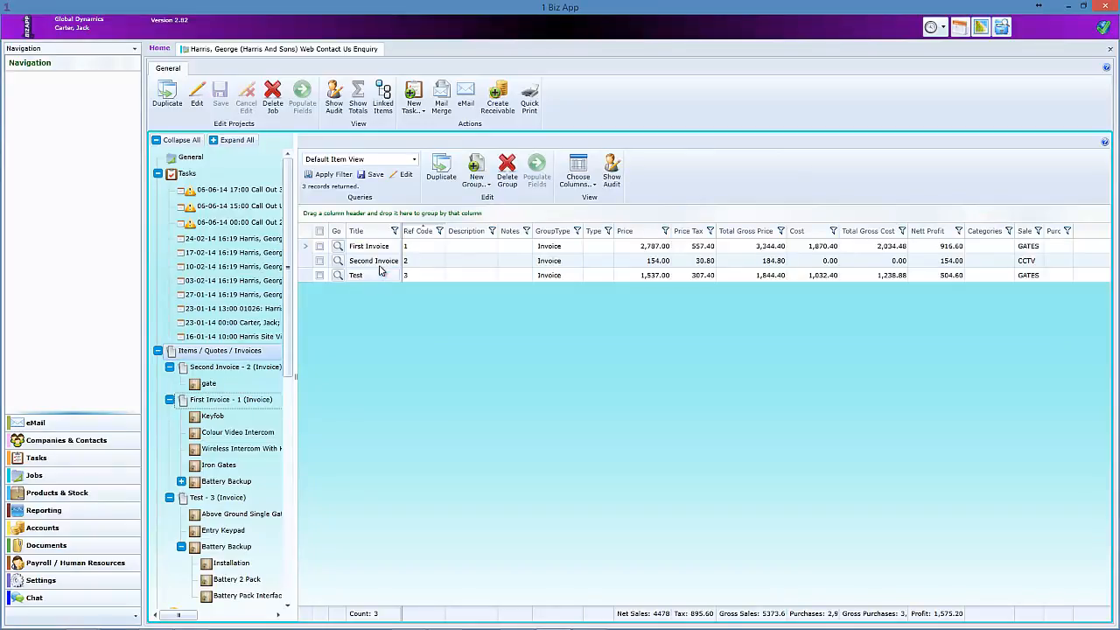
pyautogui.click(478, 181)
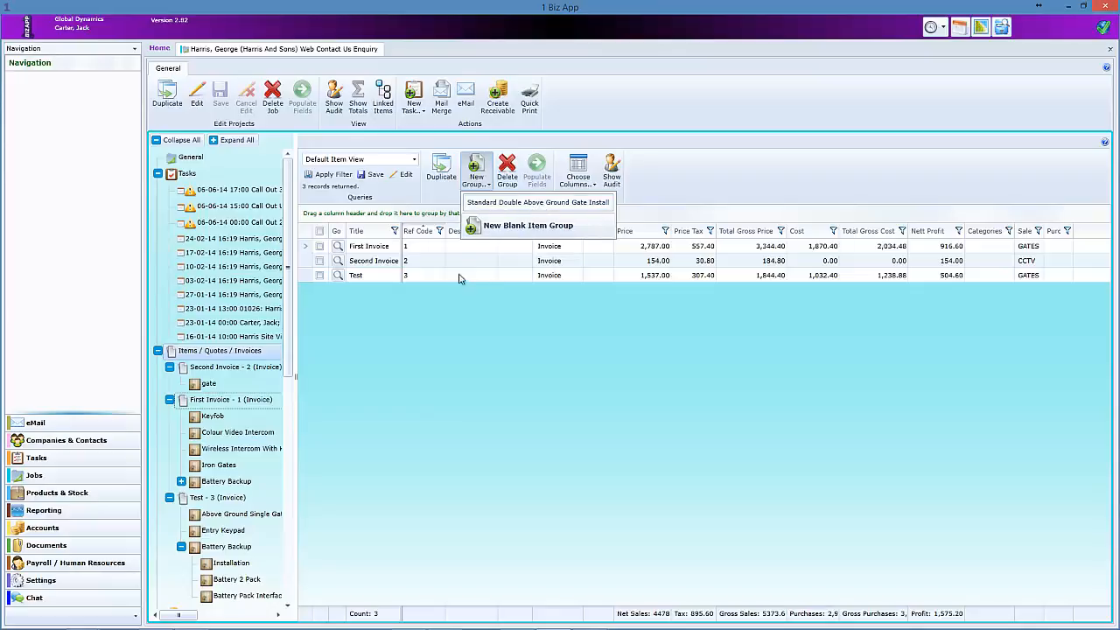
pyautogui.click(448, 338)
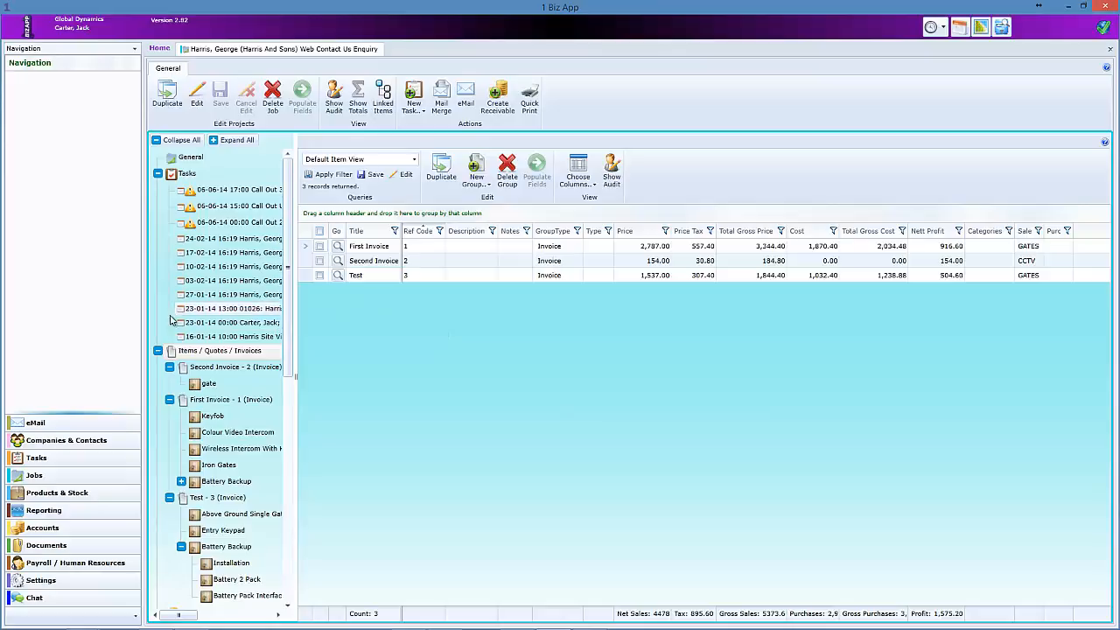
# - Add Automated Curtains to the Standard Double Above Ground Gate Install item group template
pyautogui.click(50, 498)
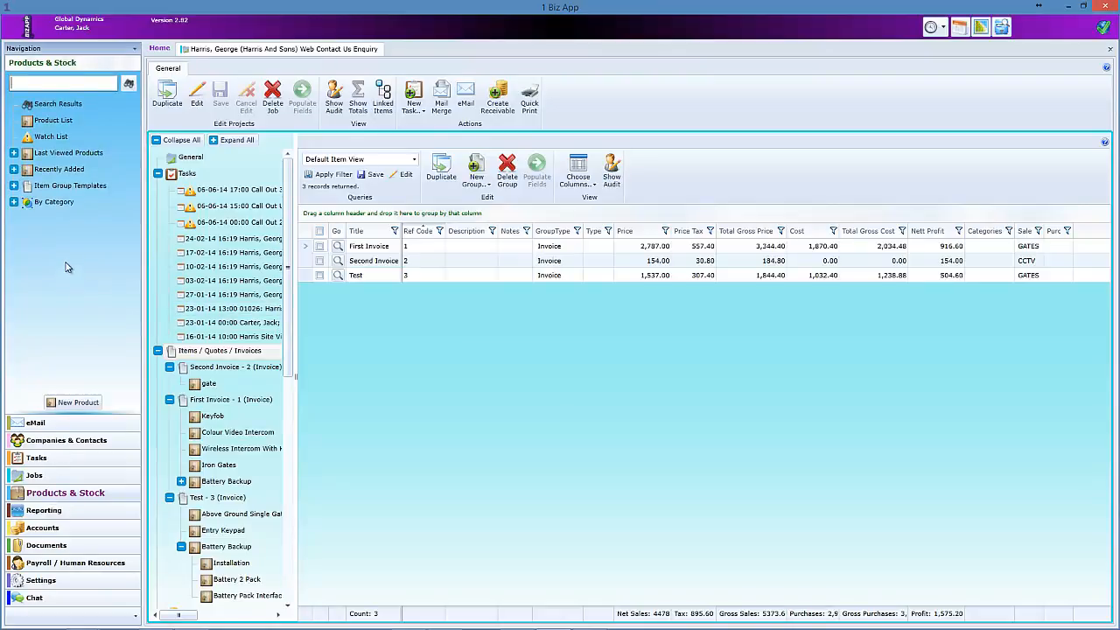
pyautogui.click(14, 186)
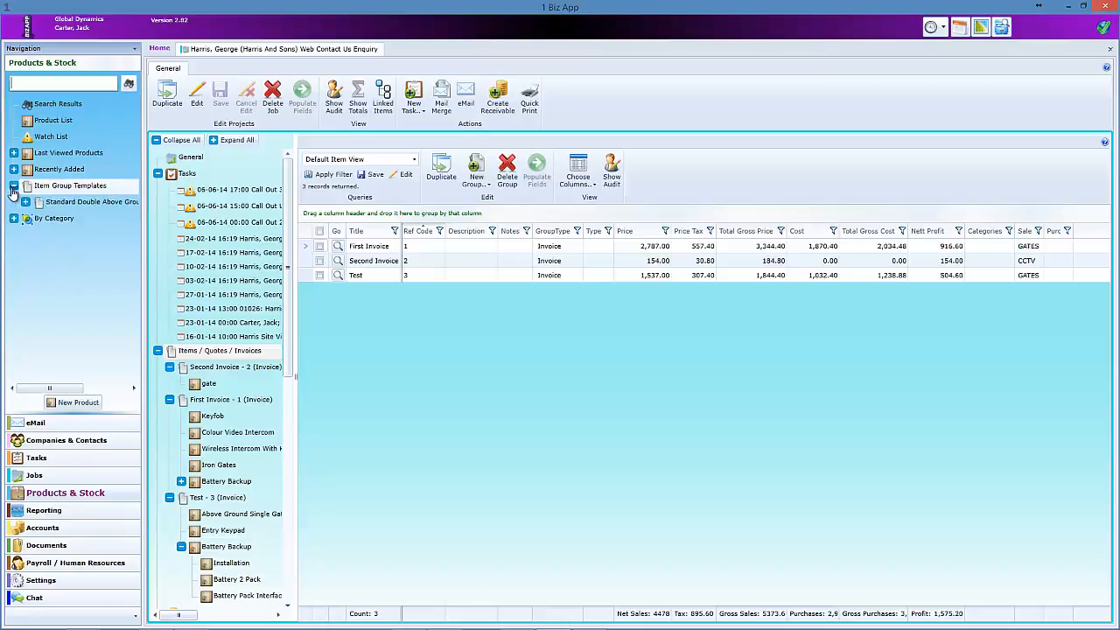
pyautogui.doubleClick(70, 205)
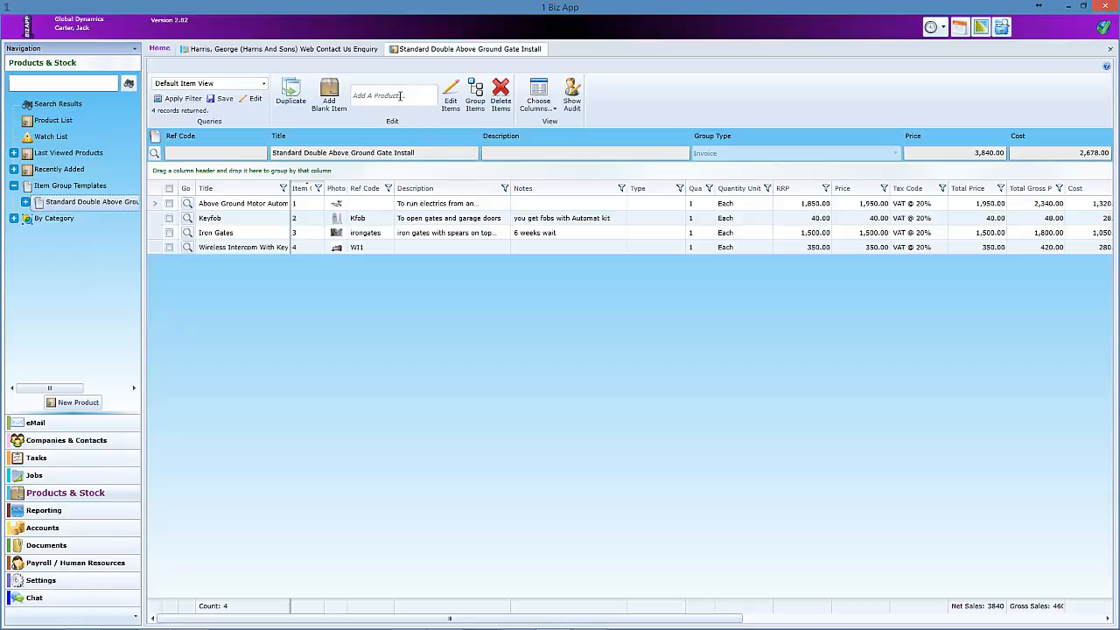
pyautogui.click(400, 95)
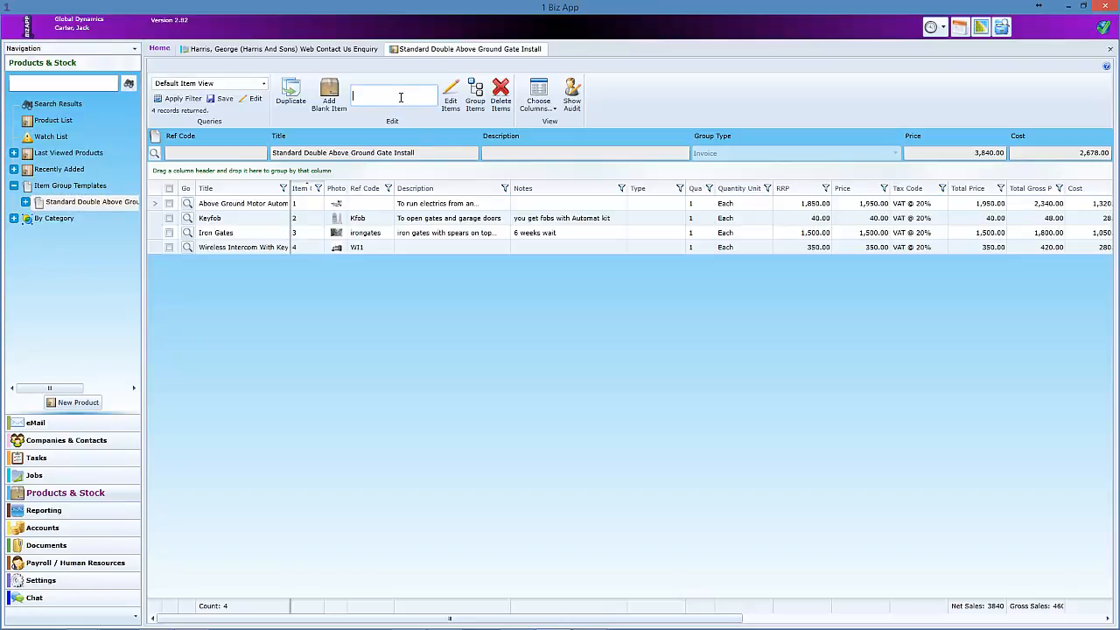
pyautogui.write('a')
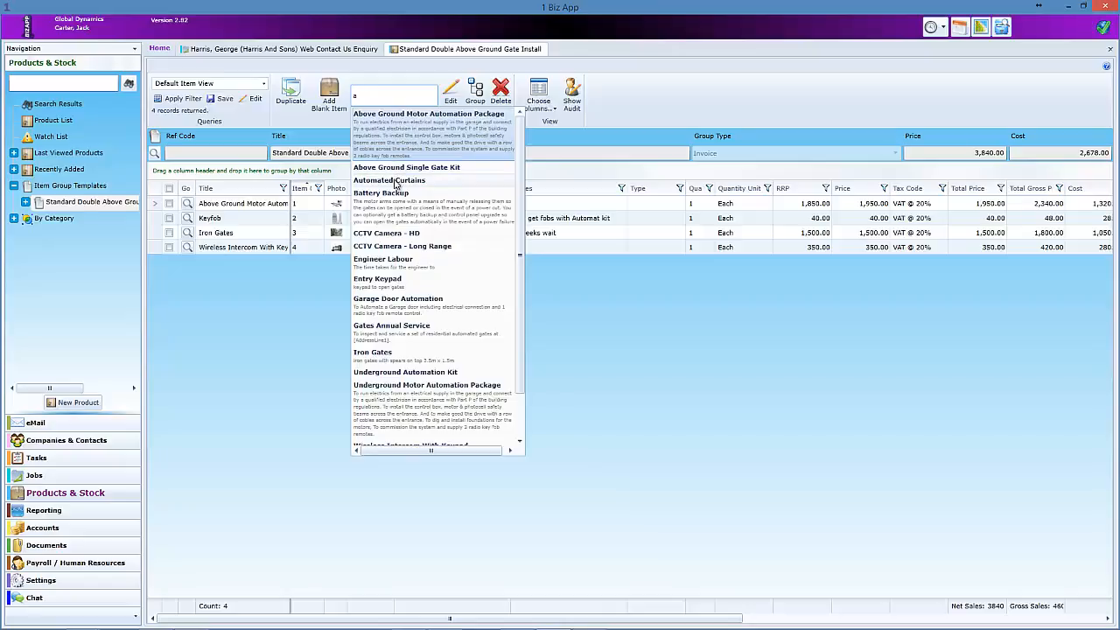
pyautogui.click(389, 180)
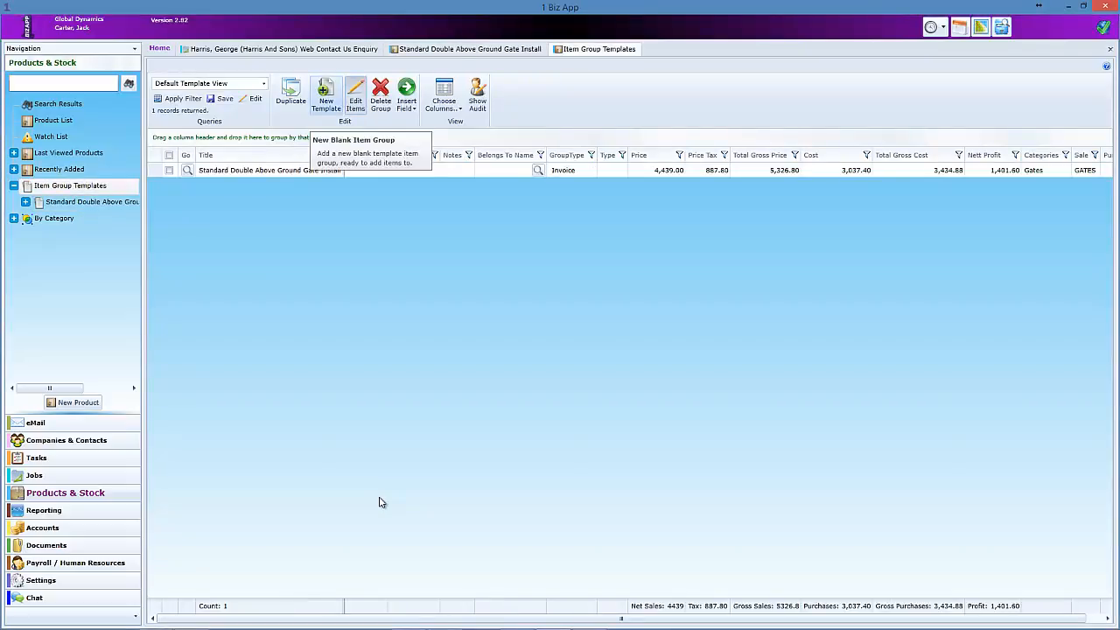
# - Create a new item group template titled New Template, group type Invoice, ref code Test
pyautogui.click(326, 95)
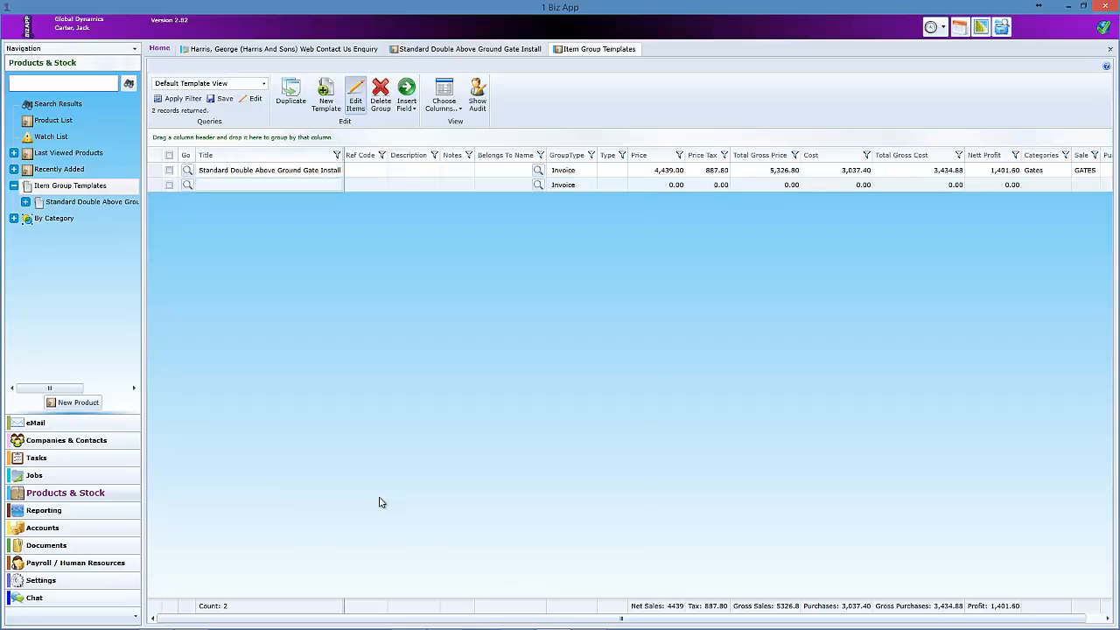
pyautogui.click(187, 185)
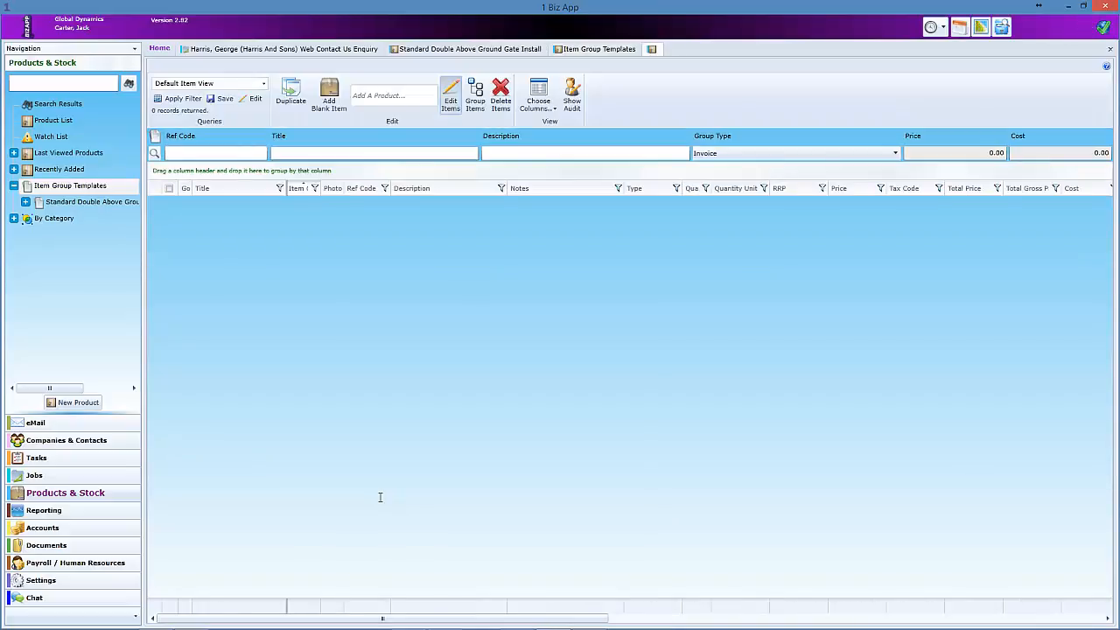
pyautogui.click(350, 154)
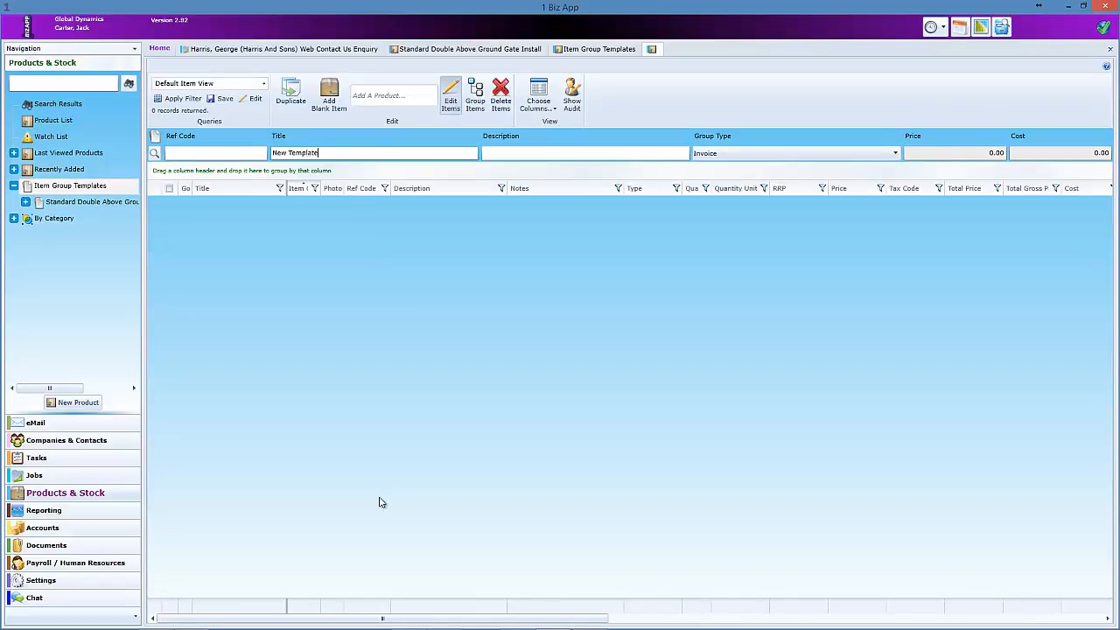
pyautogui.press('Tab')
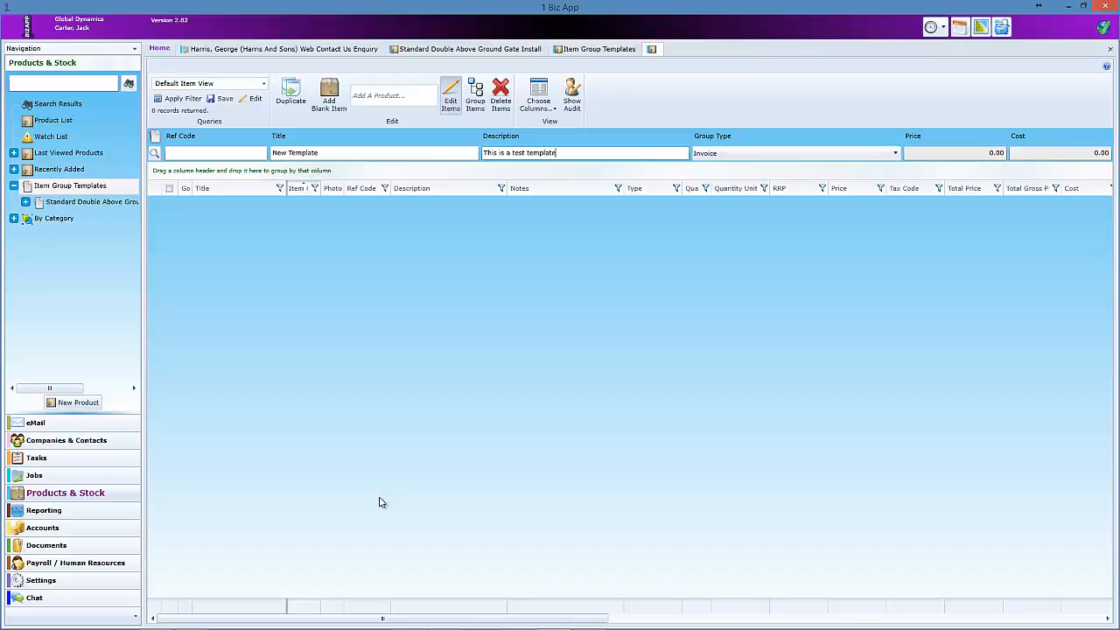
pyautogui.press('Tab')
pyautogui.hotkey('alt', 'Down')
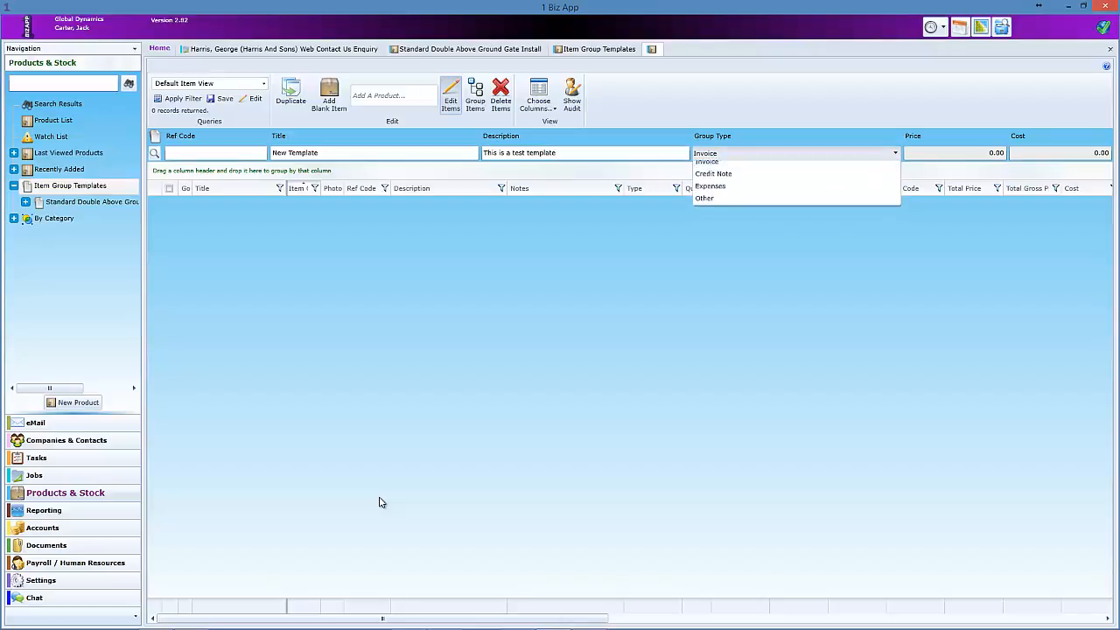
pyautogui.press('Return')
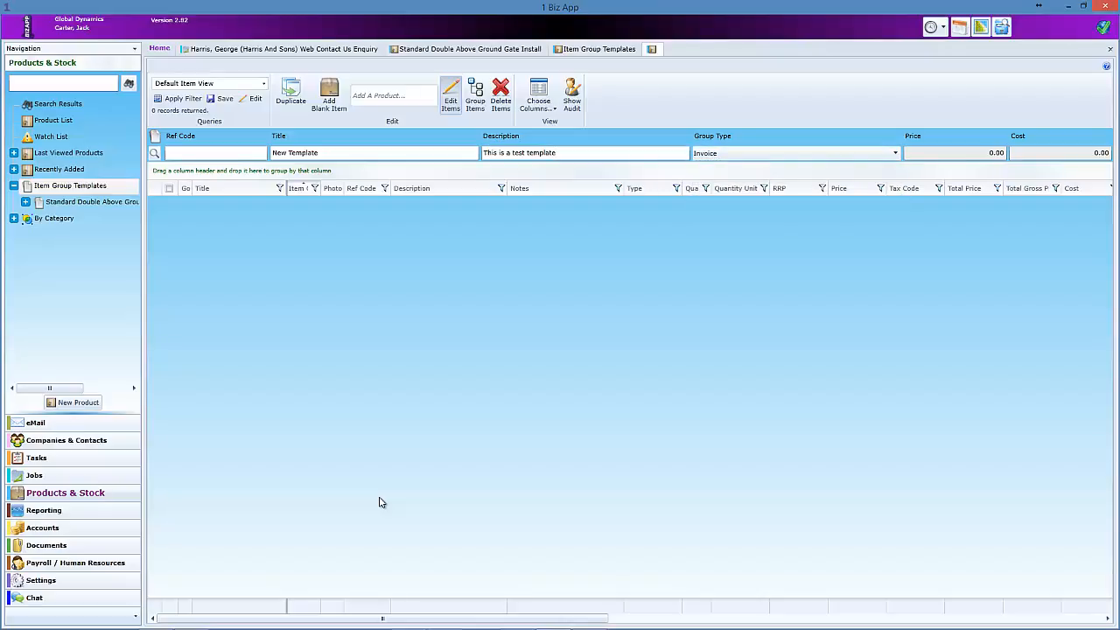
pyautogui.press('Tab')
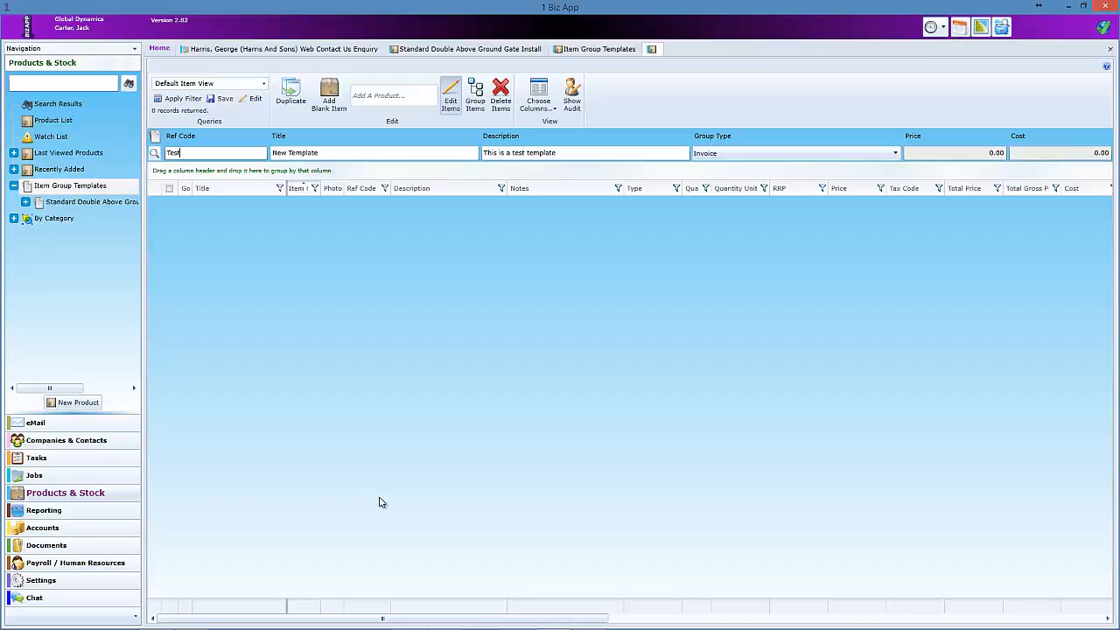
pyautogui.press('Tab')
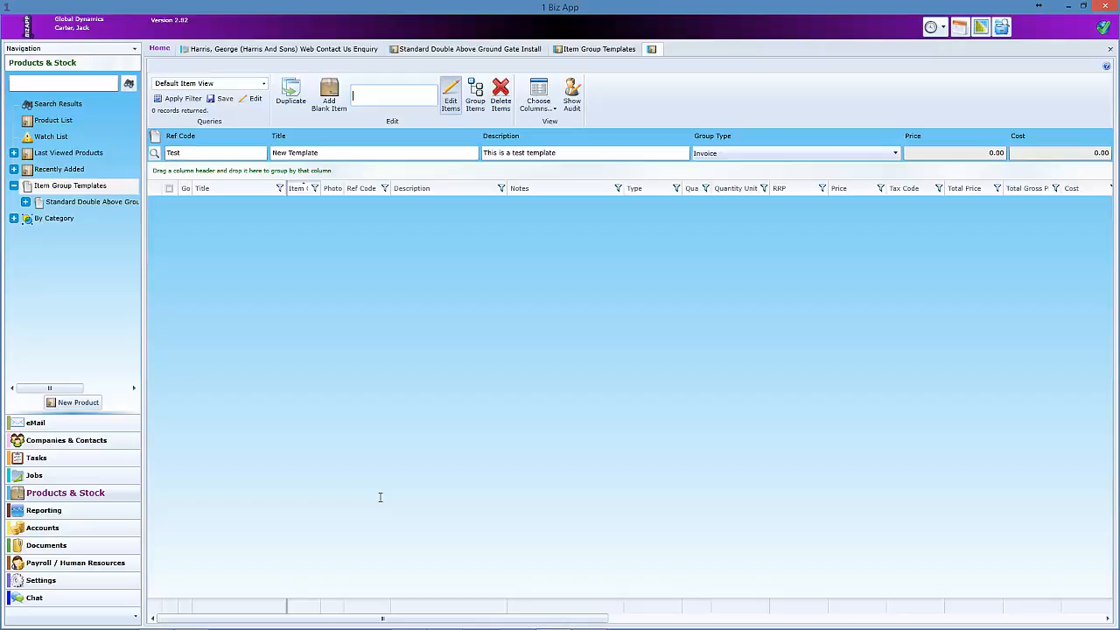
# - Add Iron Gates and the Above Ground Motor Automation Package to New Template
pyautogui.write('gat')
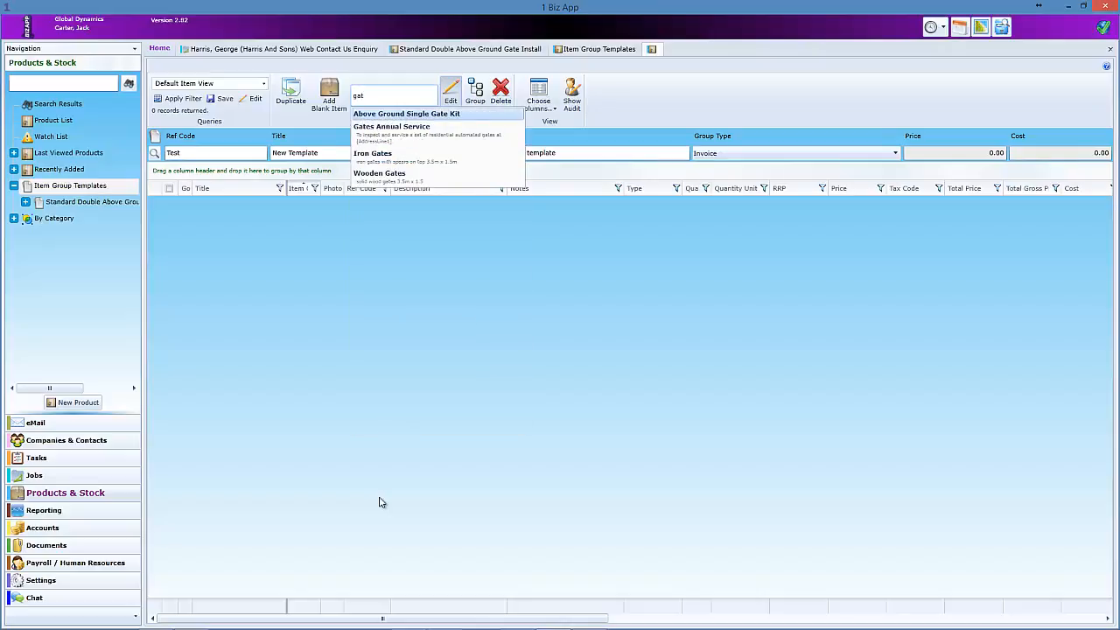
pyautogui.click(379, 155)
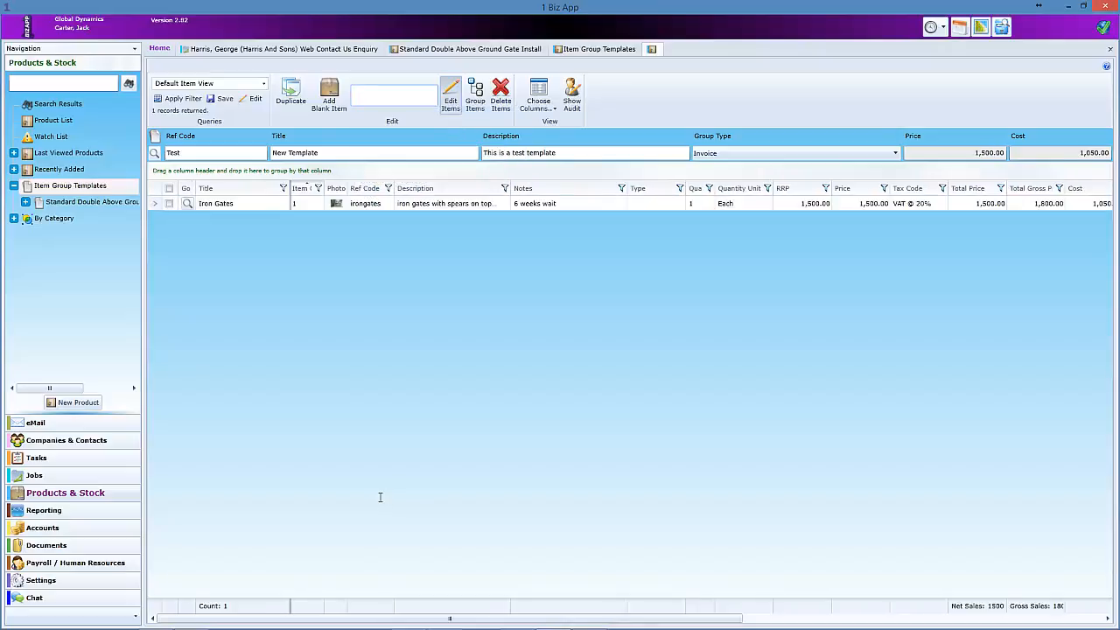
pyautogui.write('a')
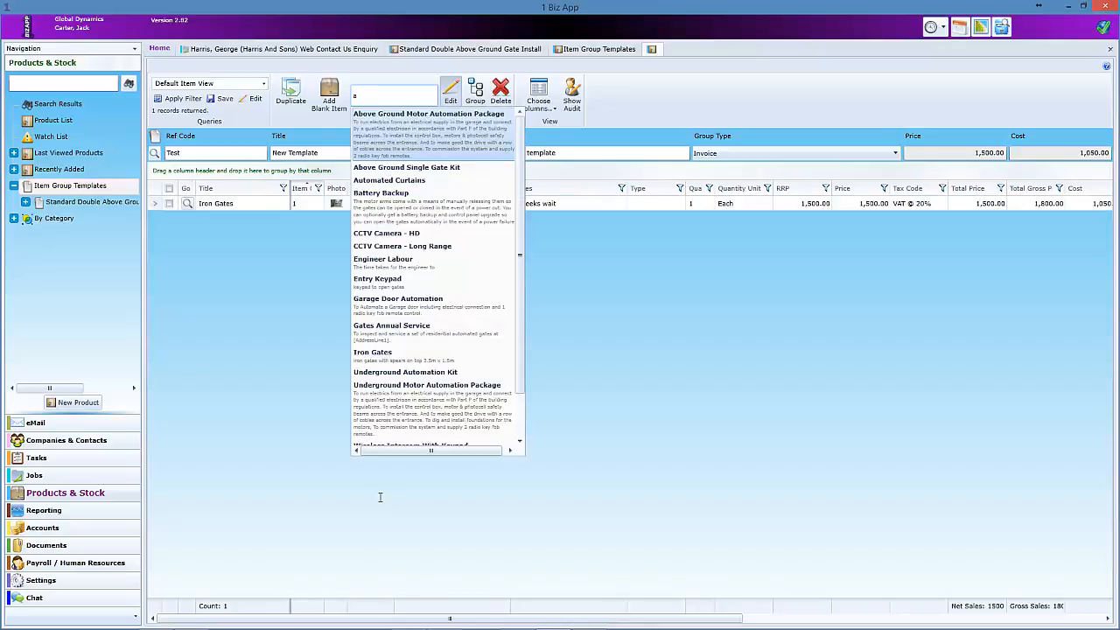
pyautogui.press('Return')
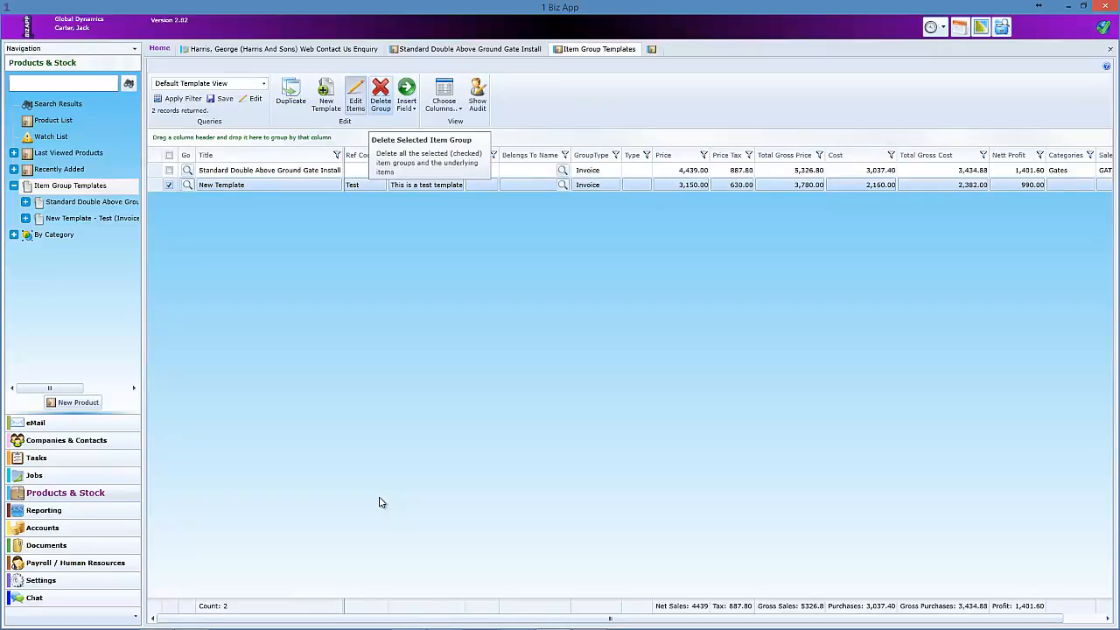
# - Delete New Template and open the Standard Double Above Ground Gate Install template
pyautogui.click(380, 94)
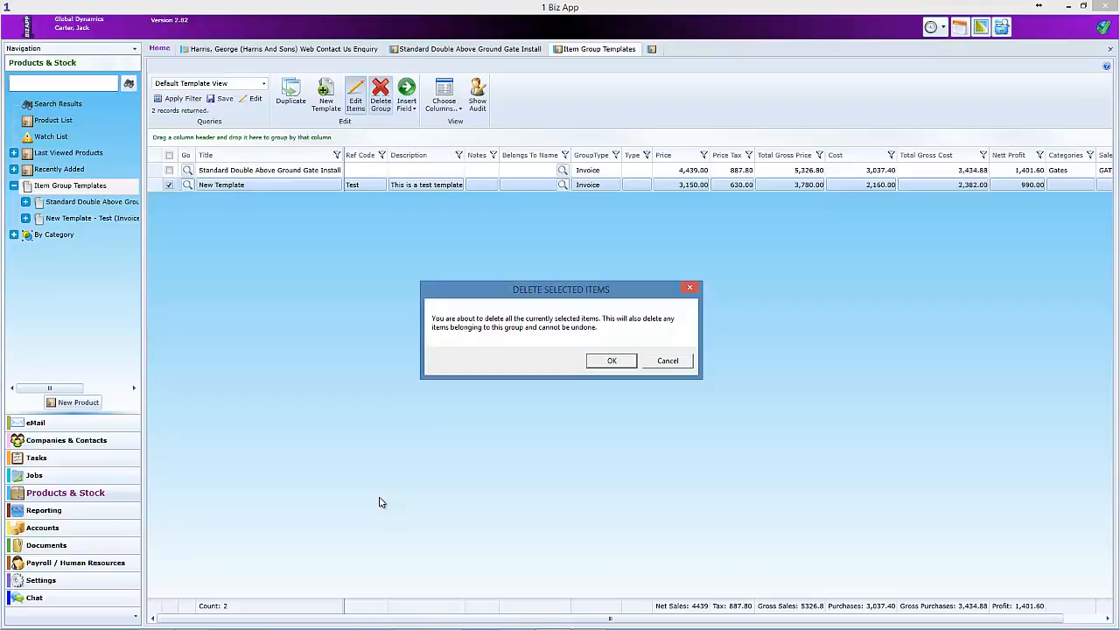
pyautogui.press('Return')
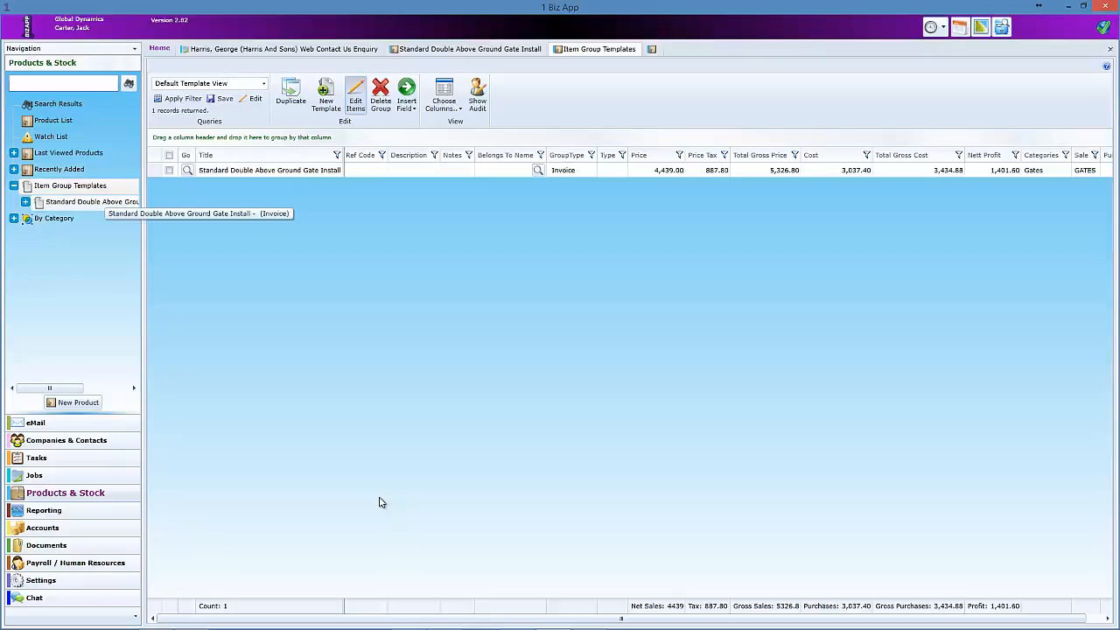
pyautogui.click(100, 202)
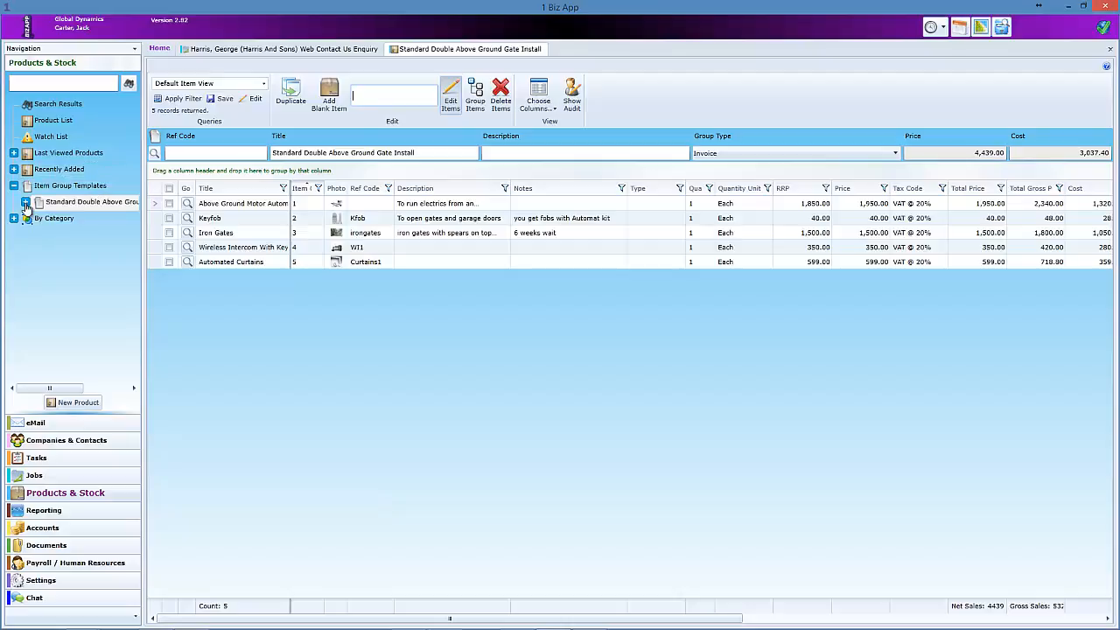
# - Inspect the motor package's Groundworks, motor and Electrician sub-items, then return to the template
pyautogui.click(25, 202)
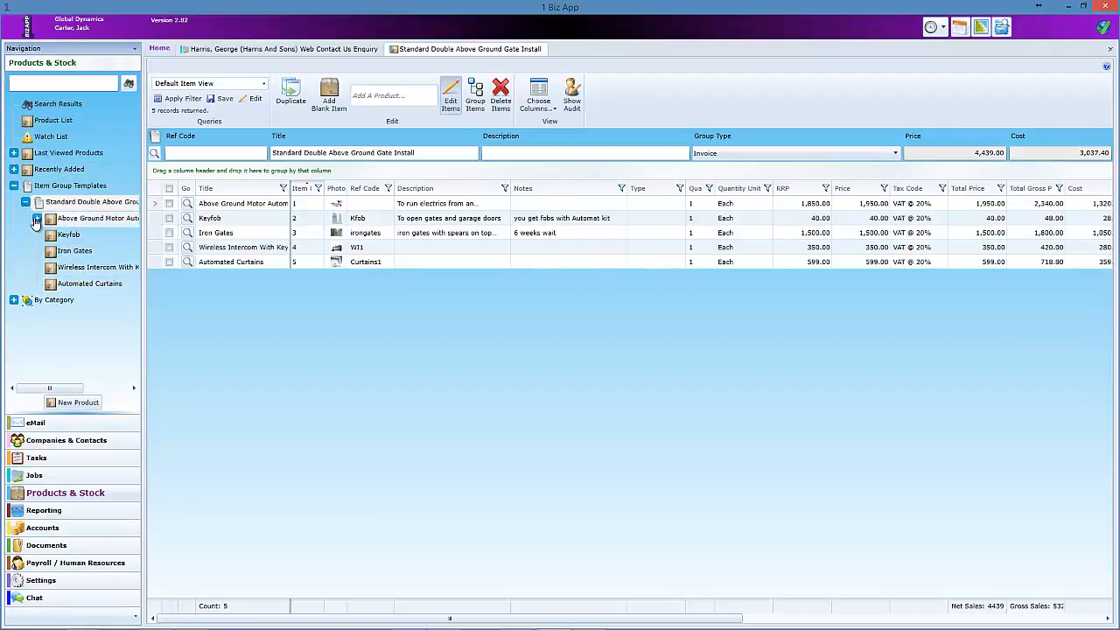
pyautogui.click(37, 218)
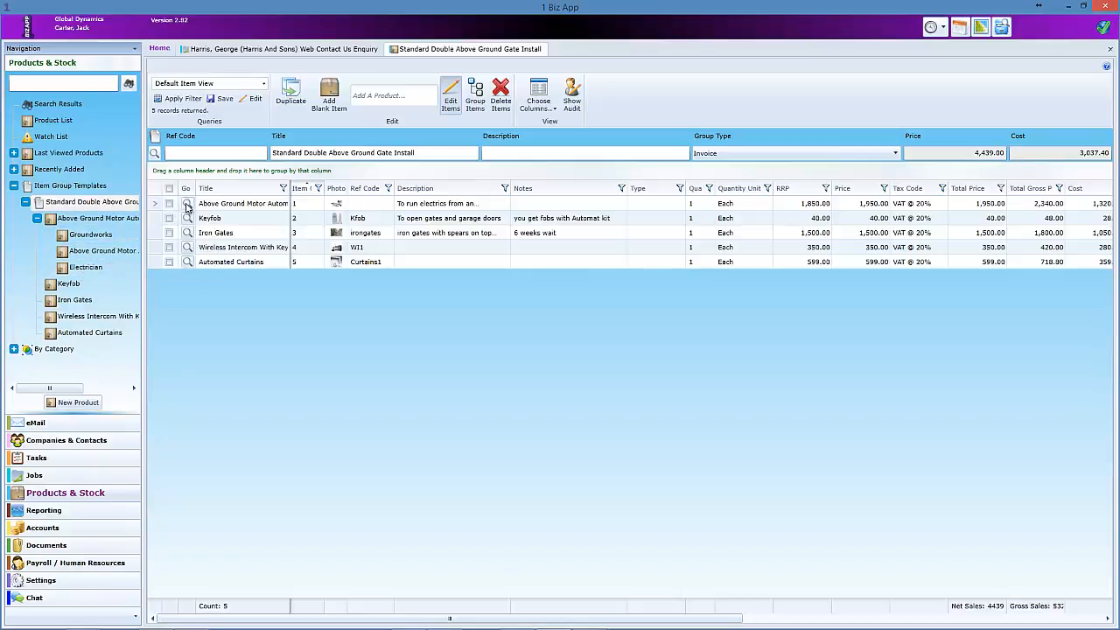
pyautogui.click(186, 204)
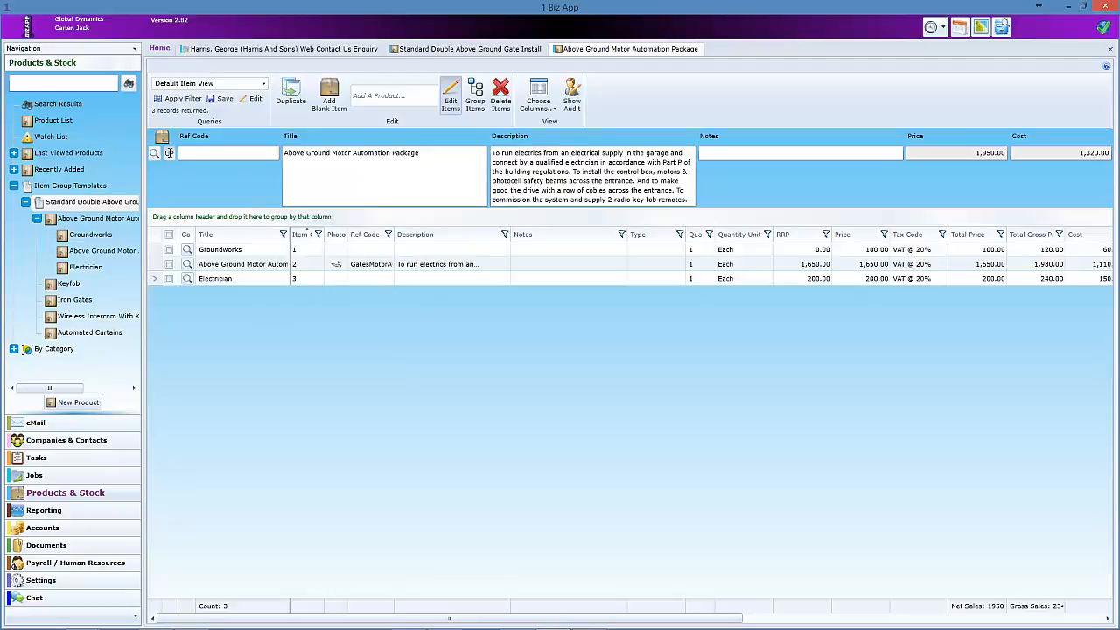
pyautogui.click(169, 153)
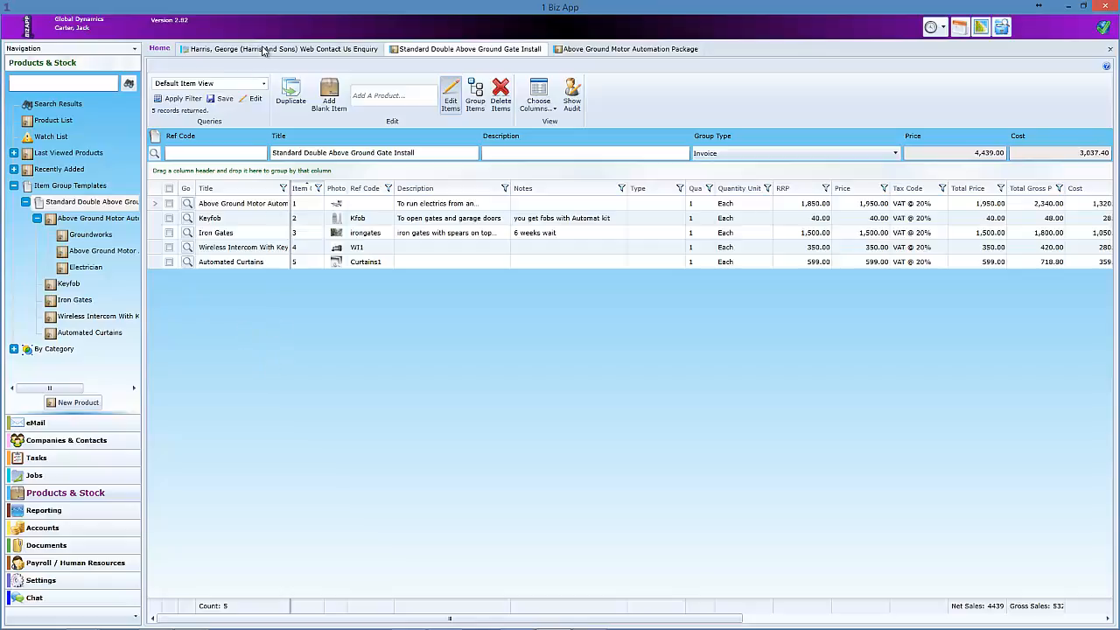
# - Add the Standard Double Above Ground Gate Install group to the job and open its items
pyautogui.click(263, 53)
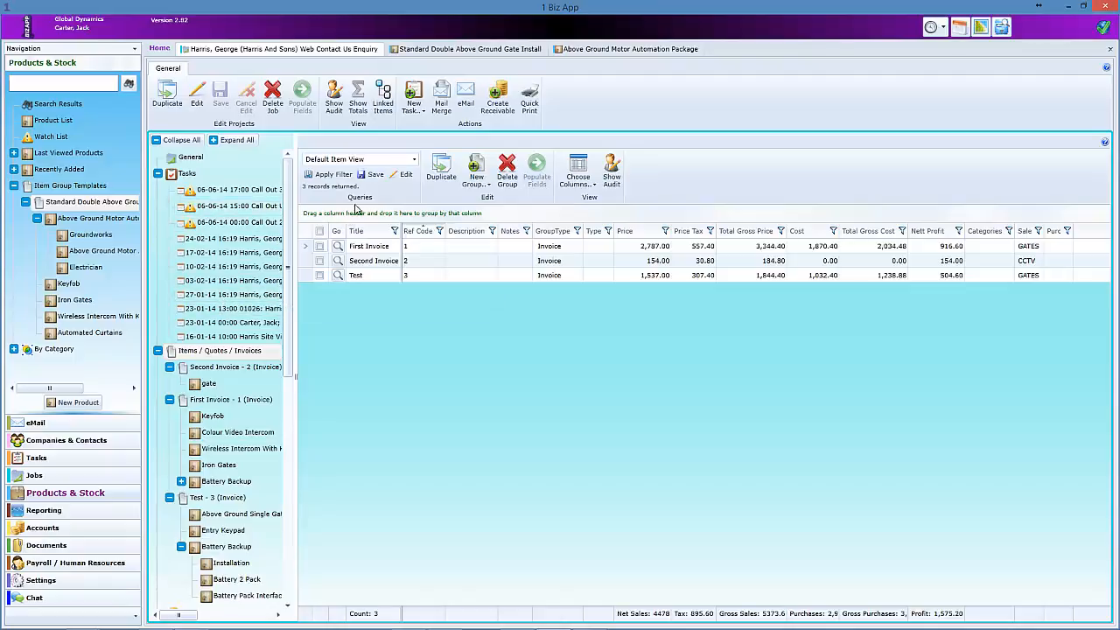
pyautogui.click(478, 179)
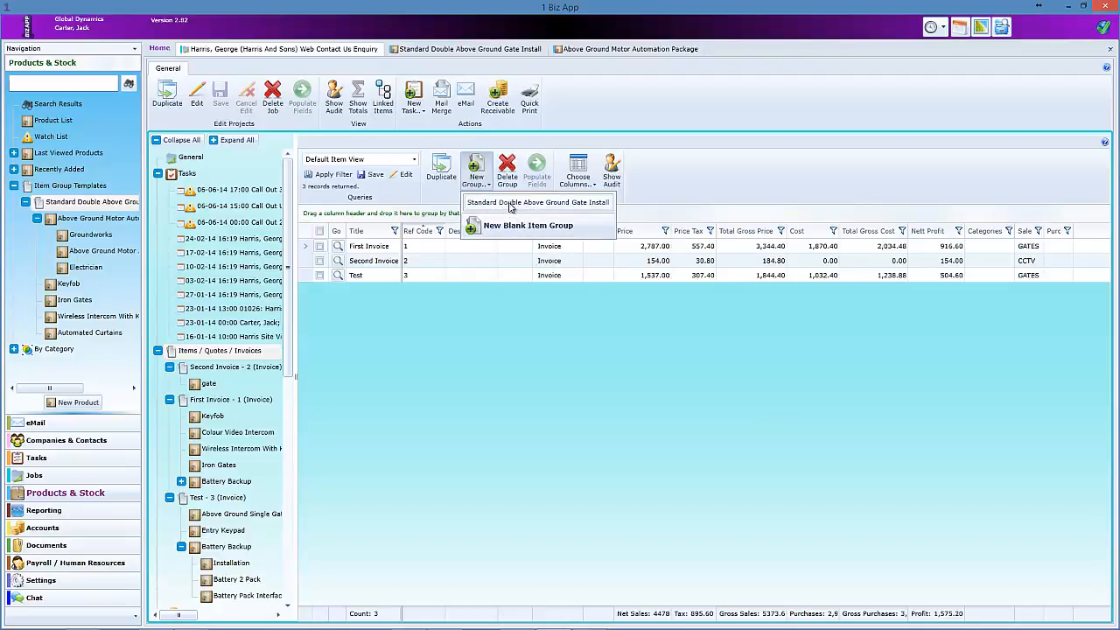
pyautogui.click(510, 207)
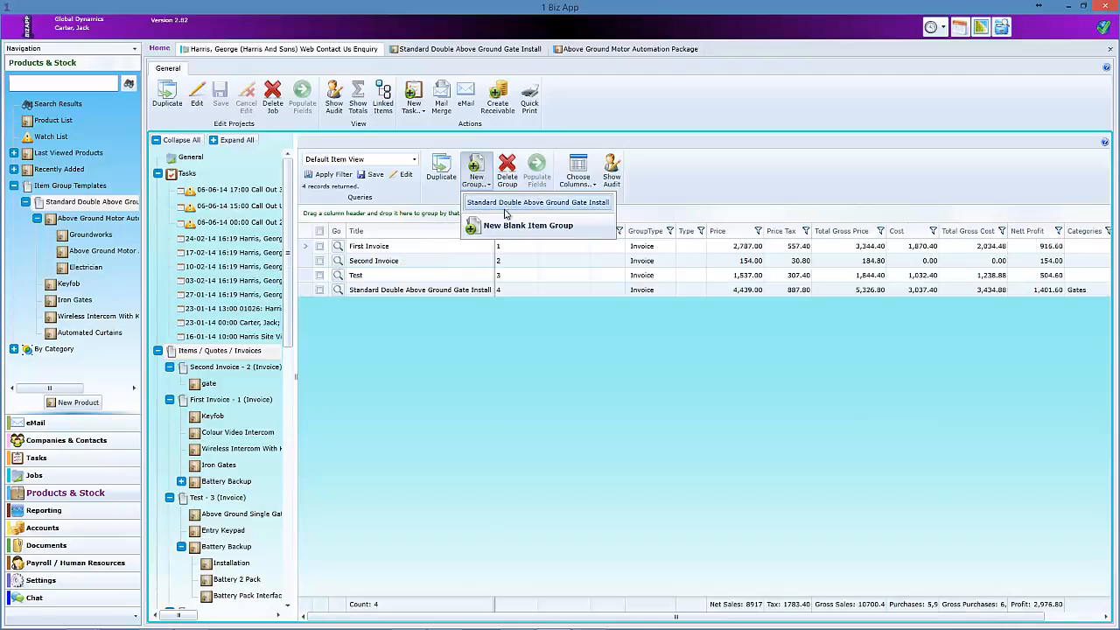
pyautogui.click(339, 292)
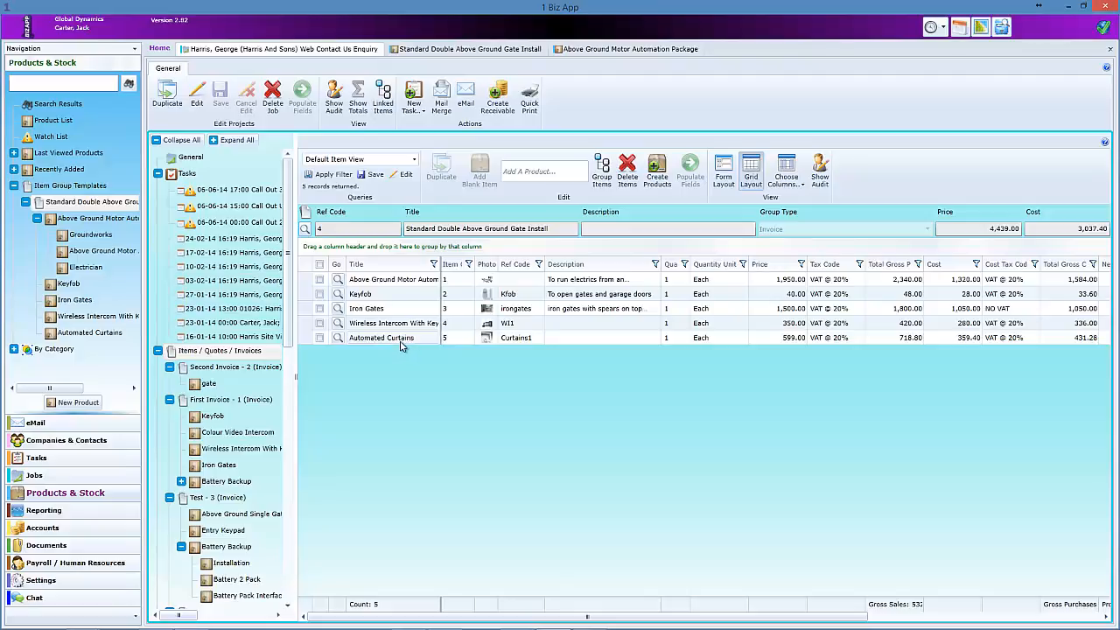
# - Delete Automated Curtains from the job's Standard Double group, then re-add it as item 5
pyautogui.click(319, 338)
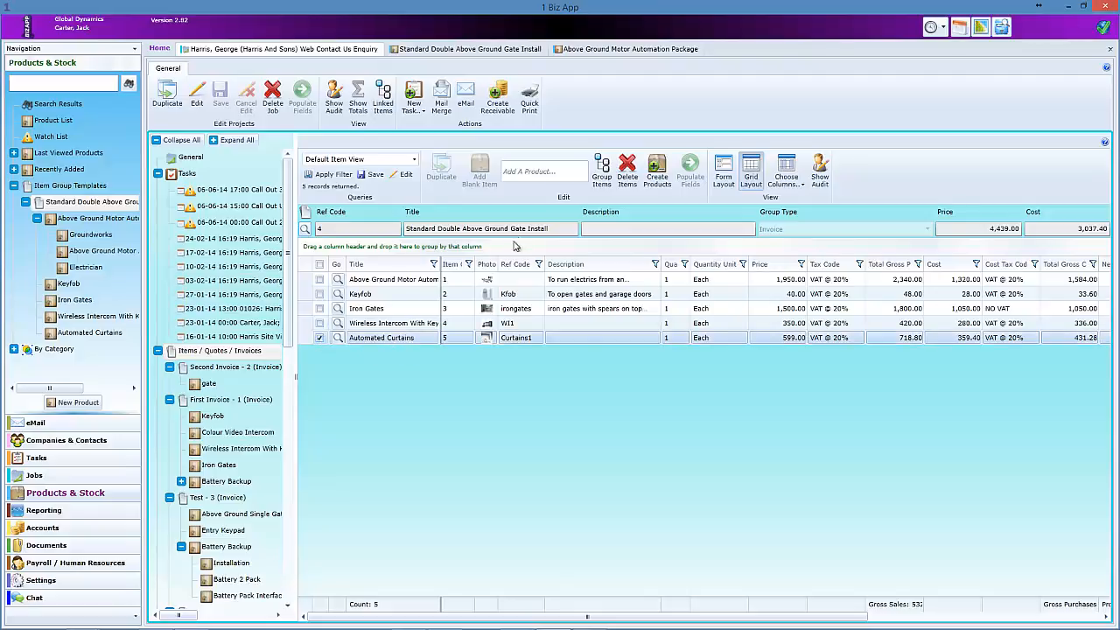
pyautogui.click(629, 169)
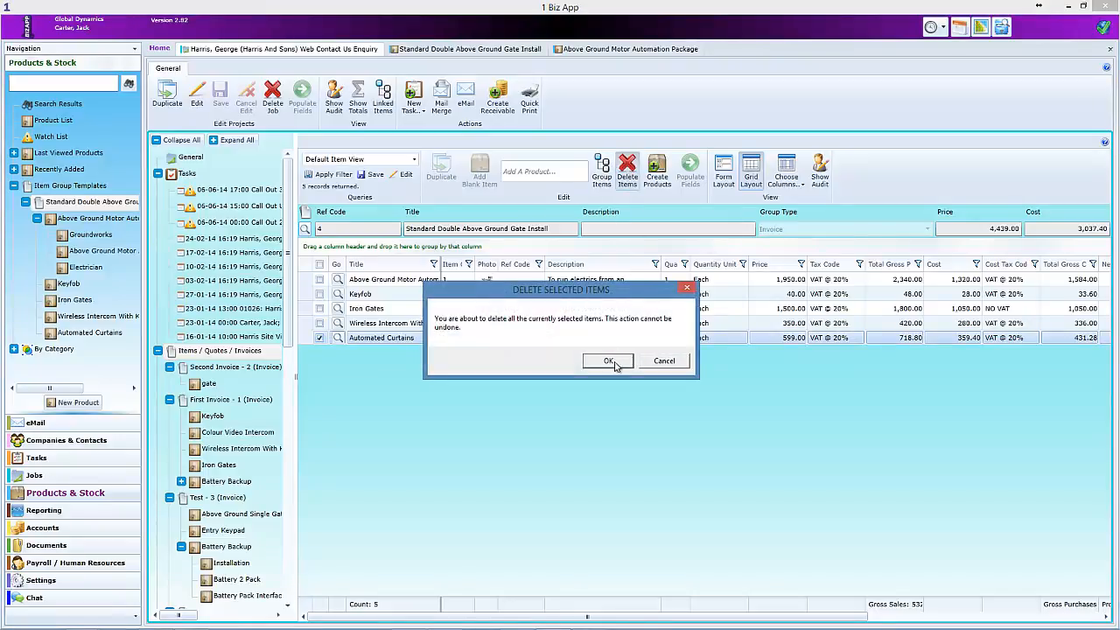
pyautogui.click(609, 361)
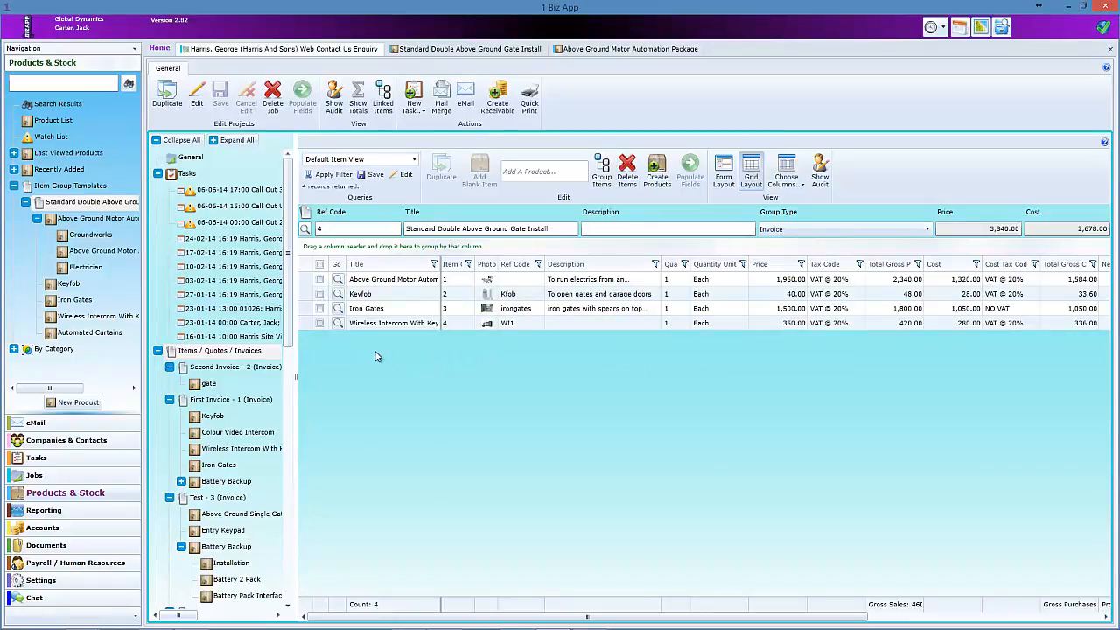
pyautogui.click(518, 172)
pyautogui.write('cu')
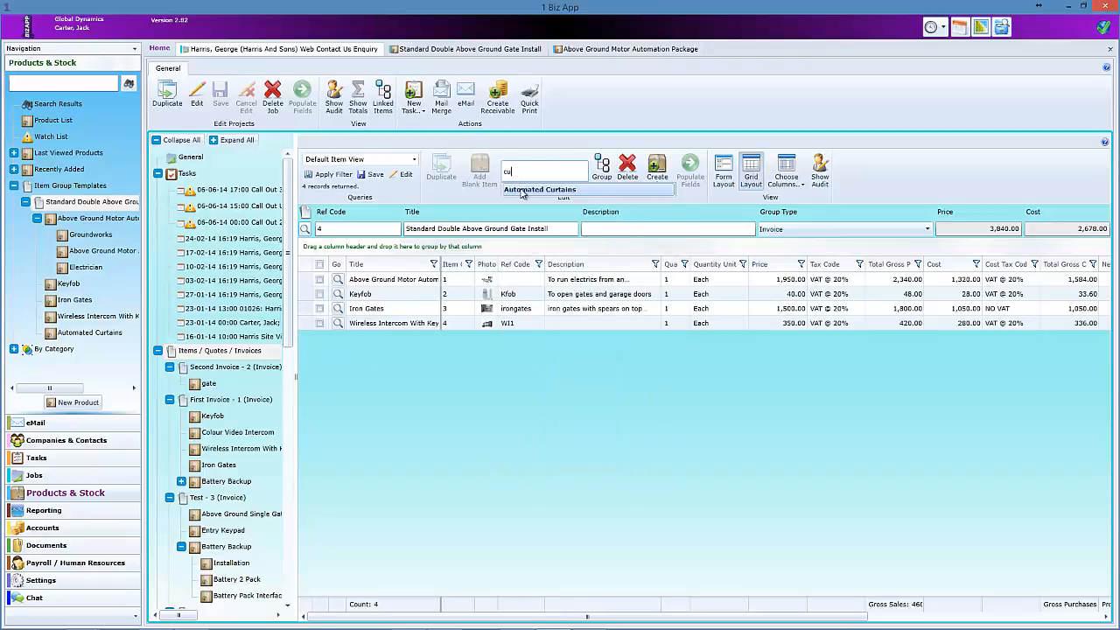
pyautogui.click(522, 189)
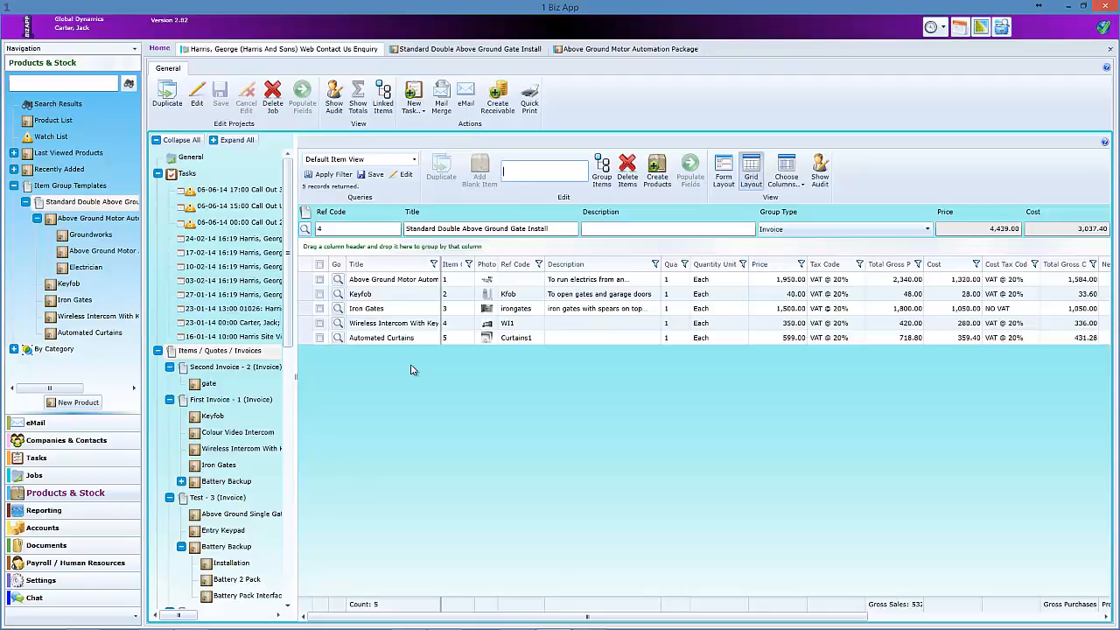
# - Collapse the Second Invoice, First Invoice and Test branches in the tree
pyautogui.click(169, 366)
pyautogui.click(169, 383)
pyautogui.click(170, 399)
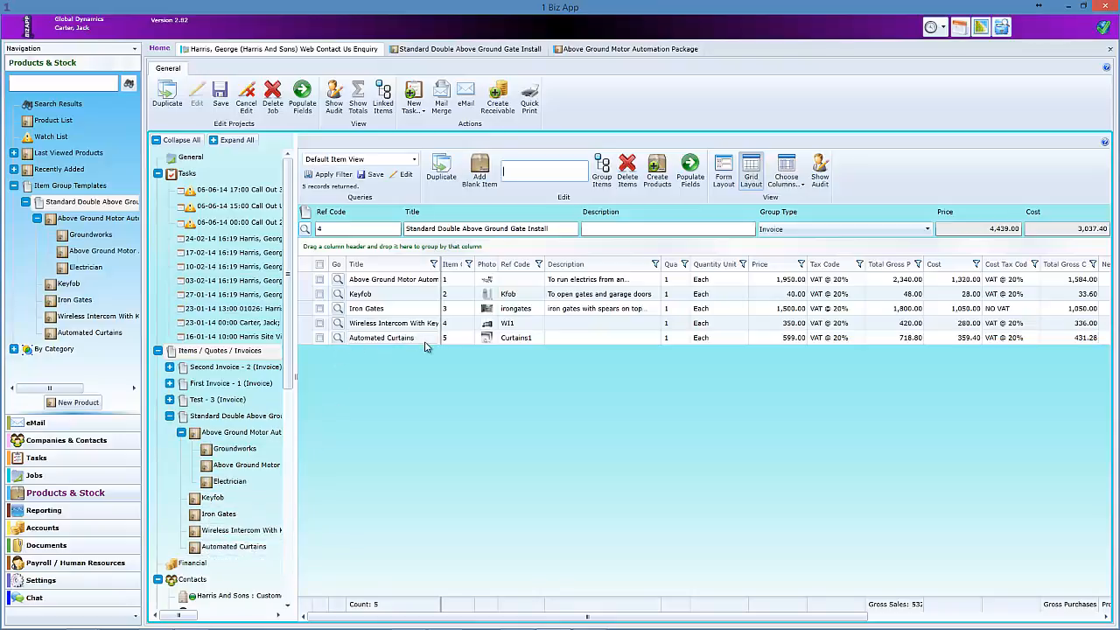
pyautogui.click(723, 170)
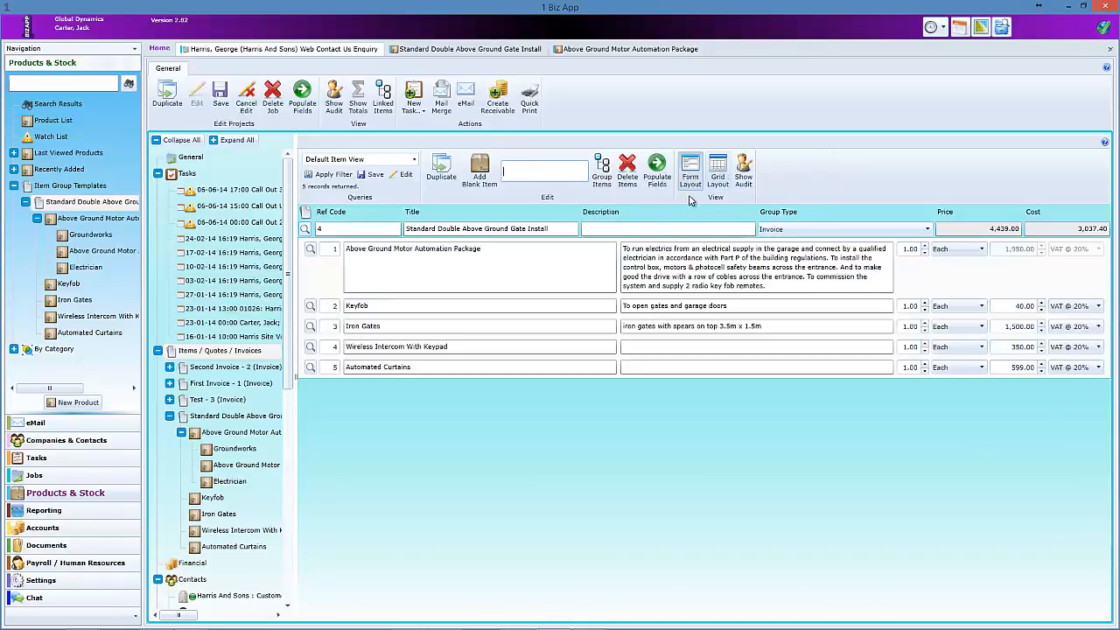
pyautogui.click(482, 368)
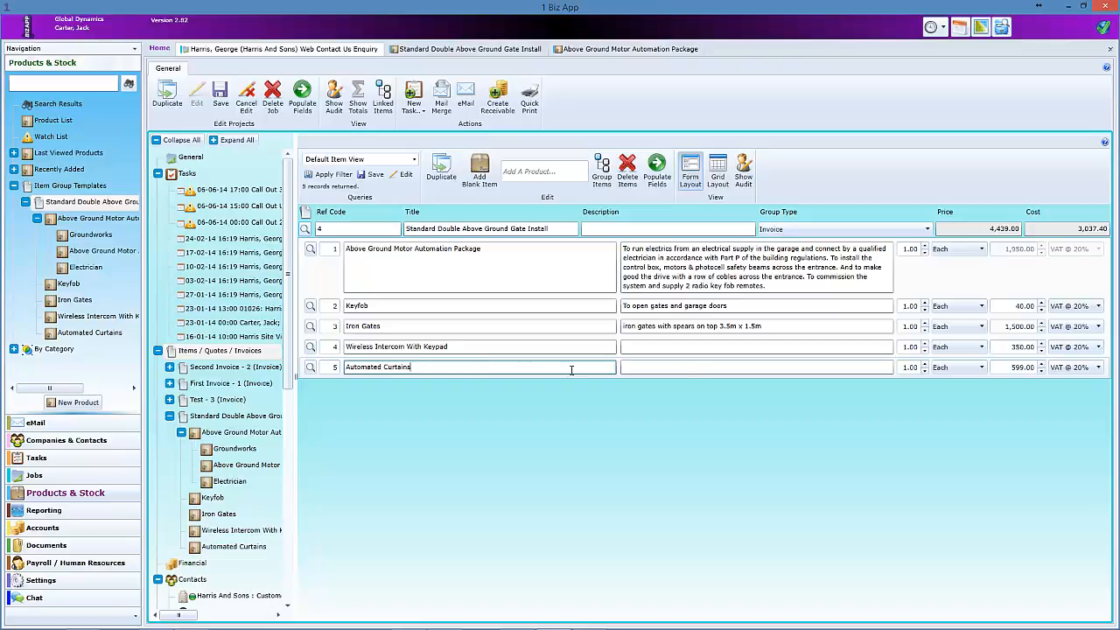
pyautogui.click(924, 364)
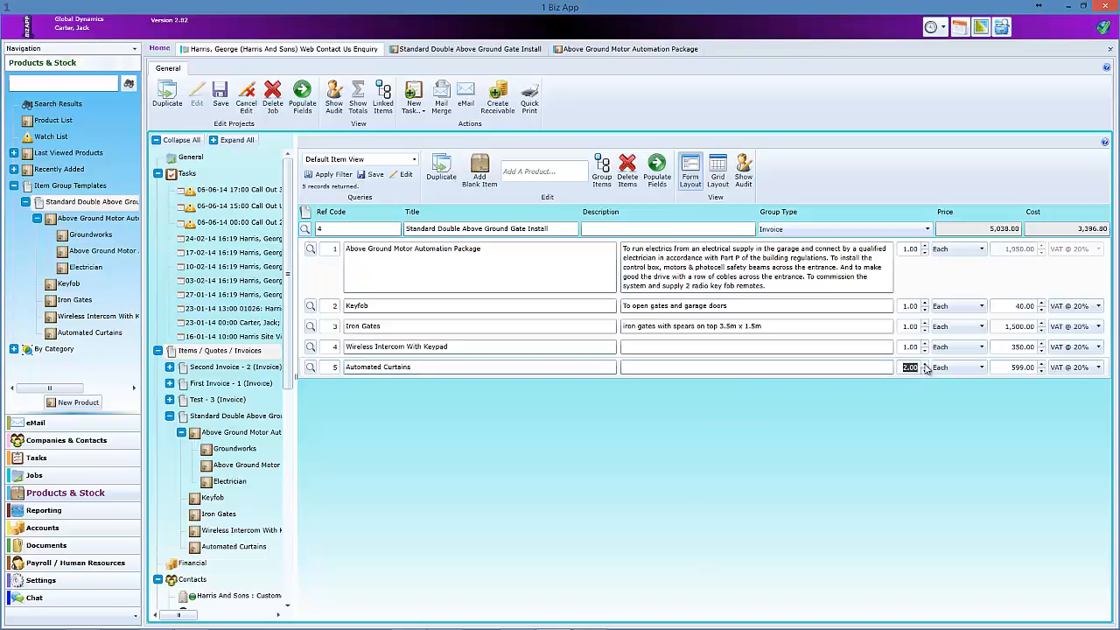
pyautogui.click(925, 365)
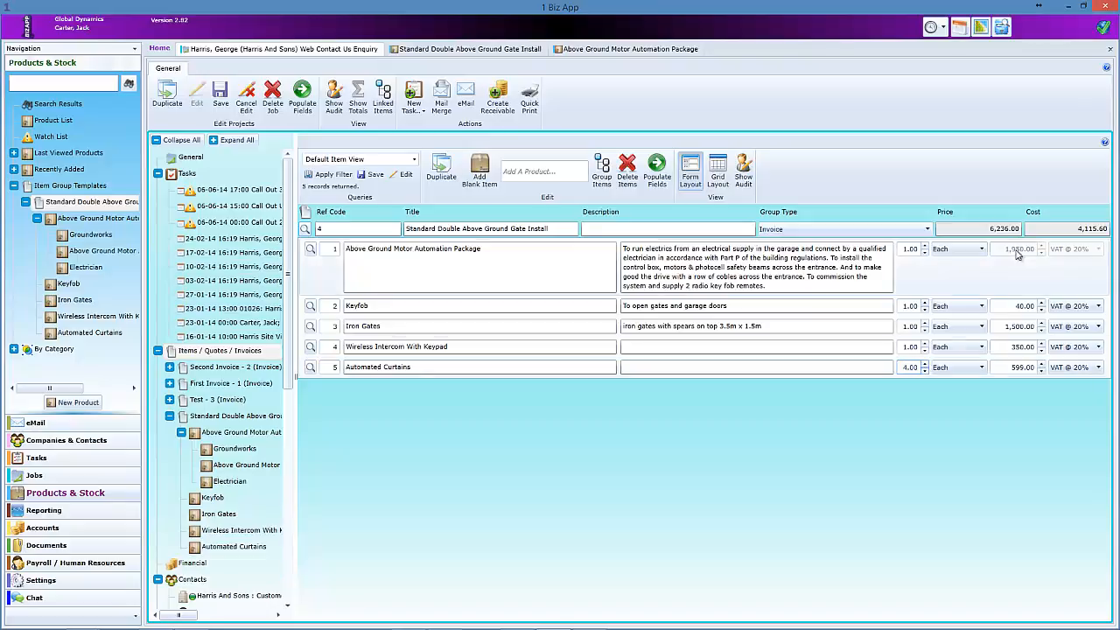
pyautogui.click(925, 371)
pyautogui.click(925, 370)
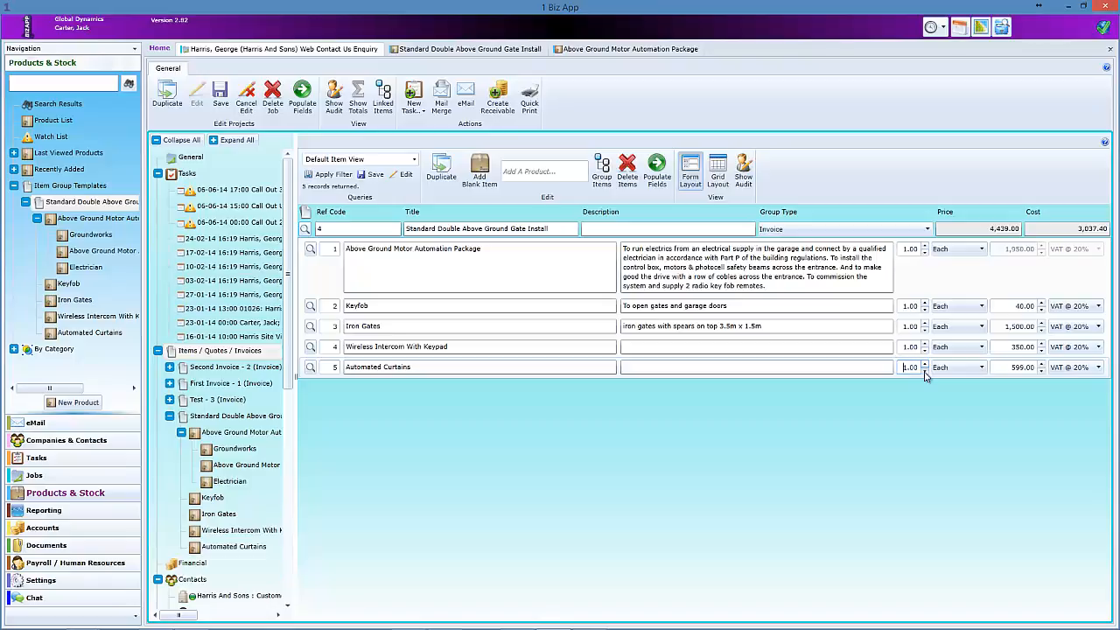
pyautogui.click(981, 369)
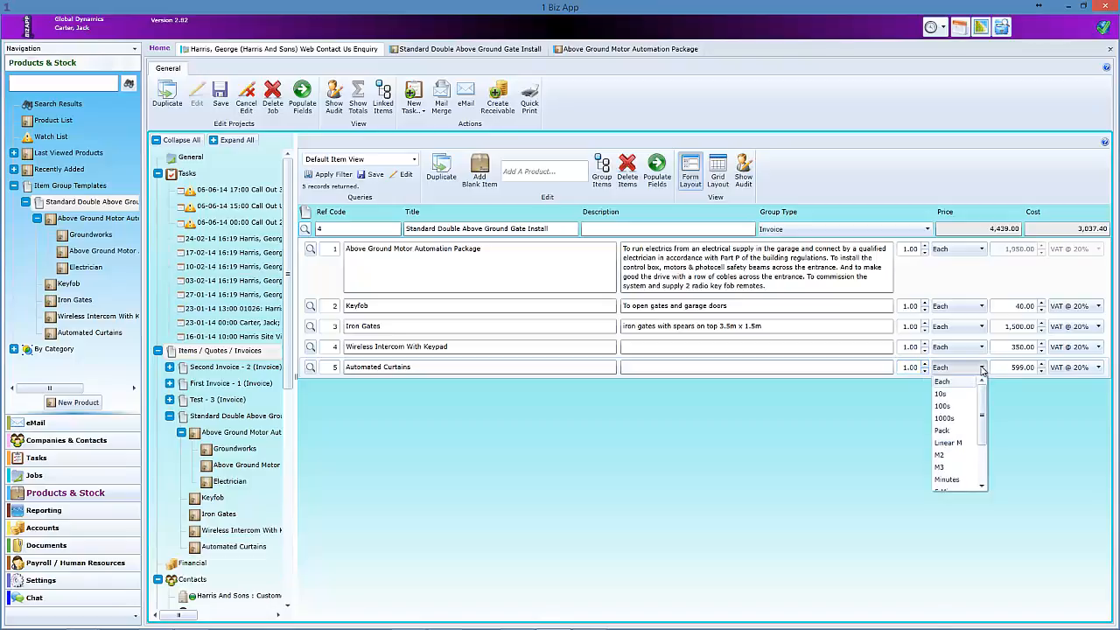
pyautogui.click(960, 383)
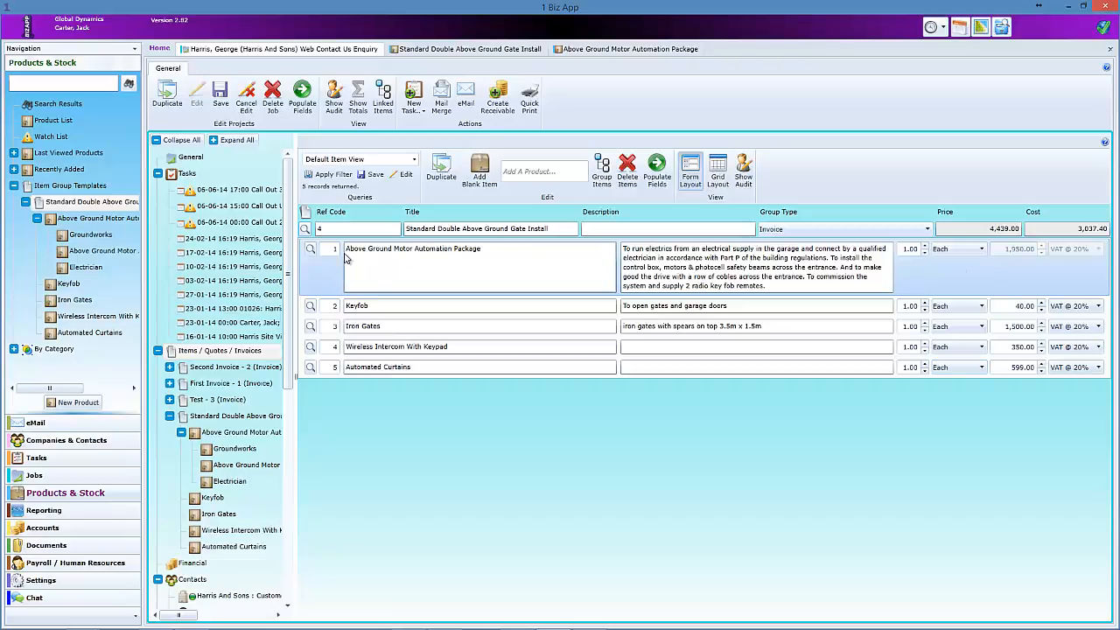
# - Drill into the motor automation package and switch Groundworks' VAT to NO VAT, then back to 20%
pyautogui.click(312, 250)
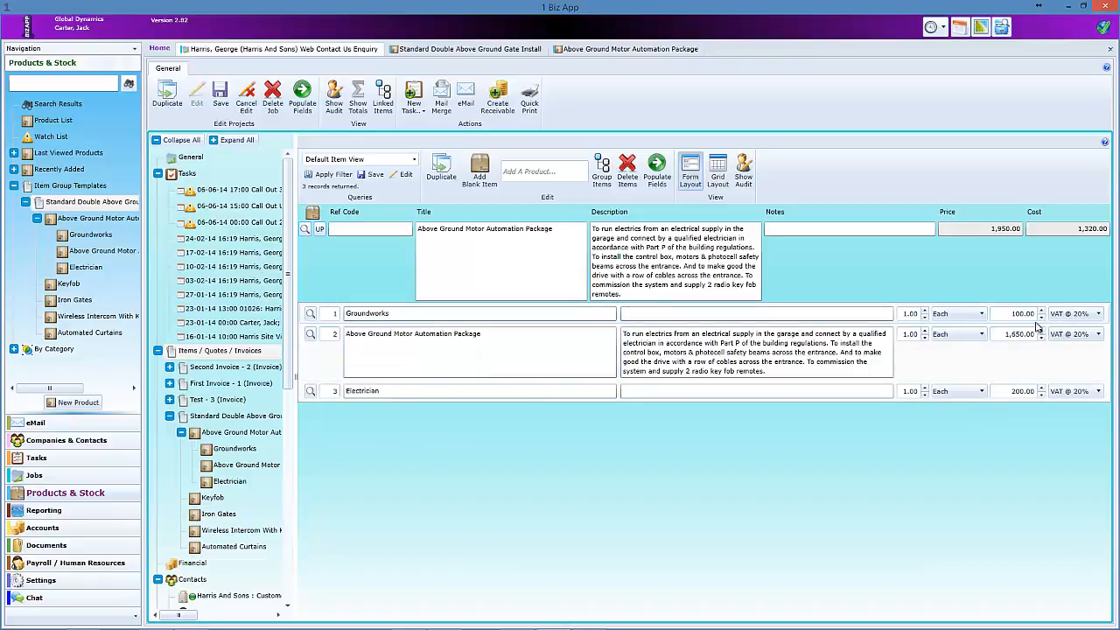
pyautogui.click(1098, 313)
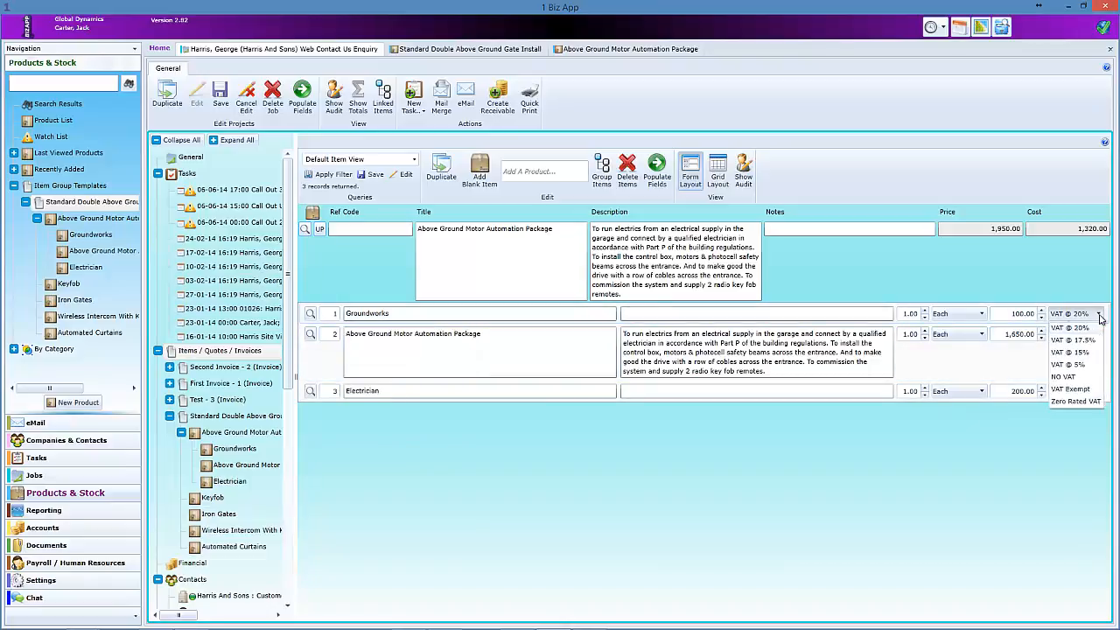
pyautogui.click(1081, 377)
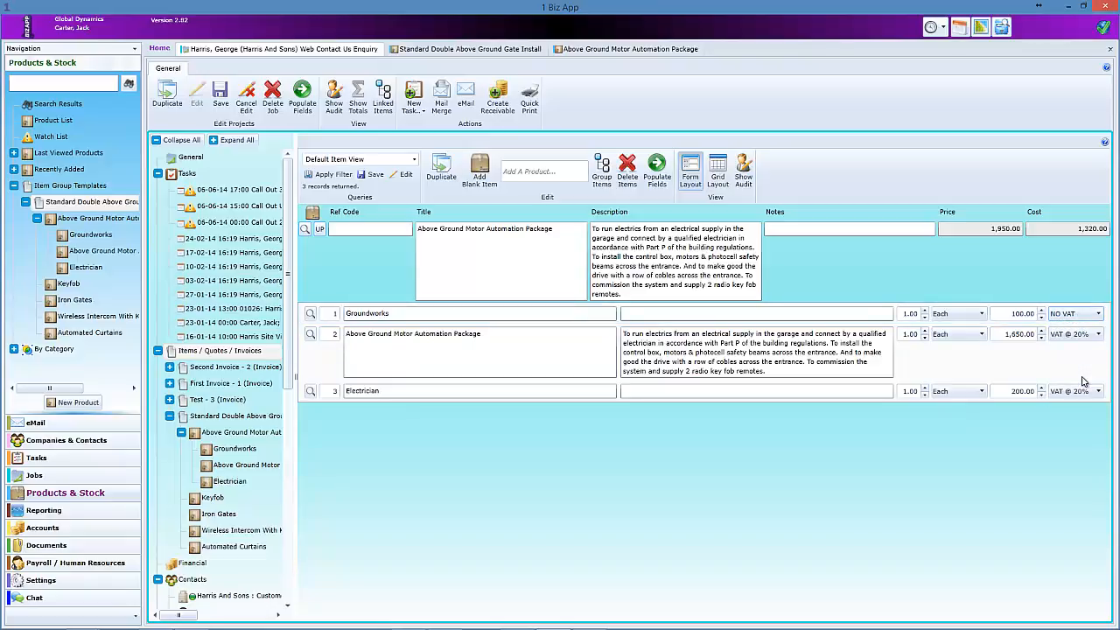
pyautogui.click(1099, 314)
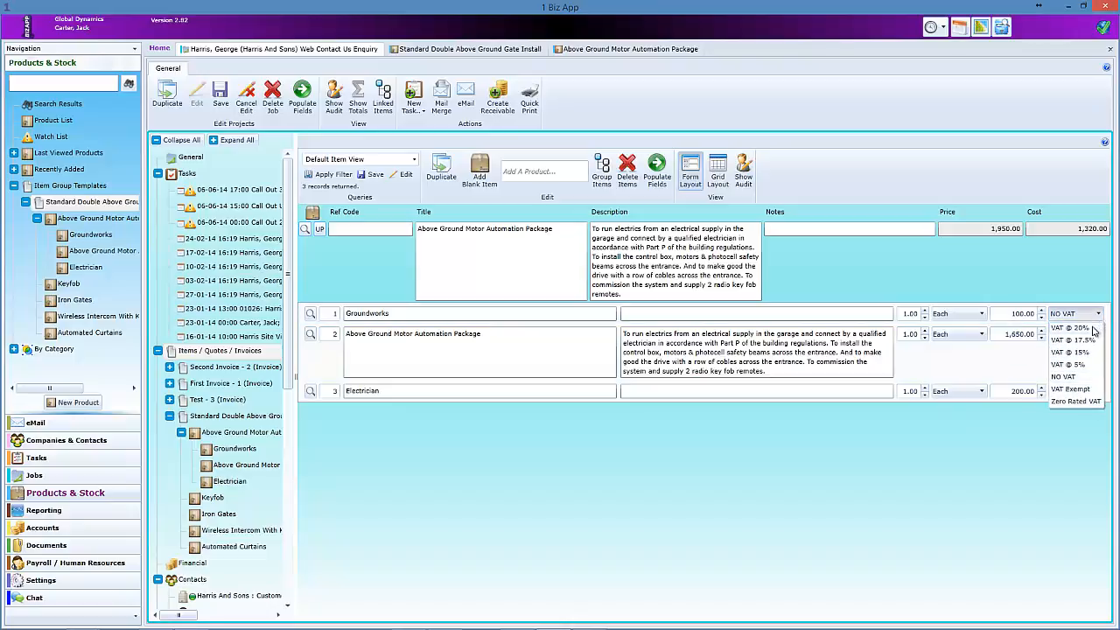
pyautogui.click(1092, 327)
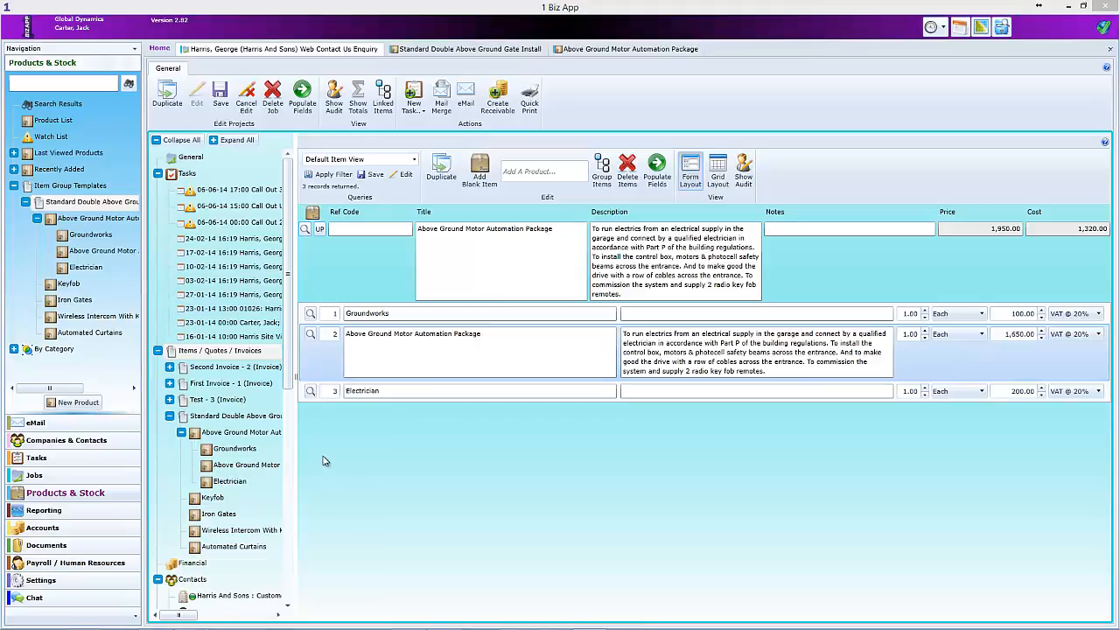
# - Add a sixth invoice item, Groundwork, 'Groundwork needed for installation' at 250.00, then view items as a grid
pyautogui.click(232, 418)
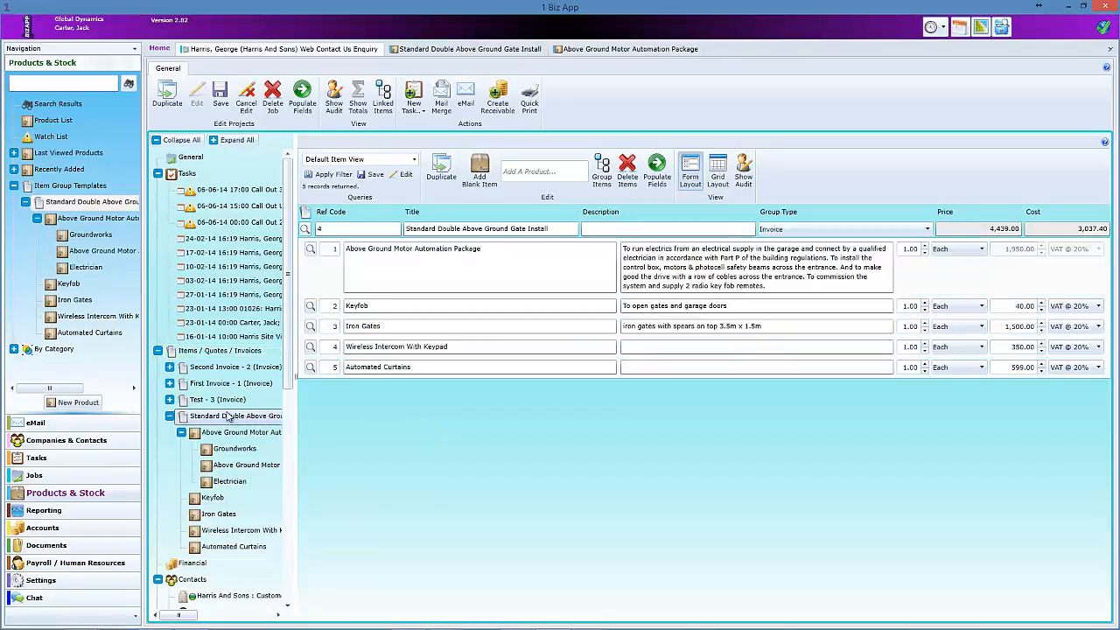
pyautogui.click(480, 171)
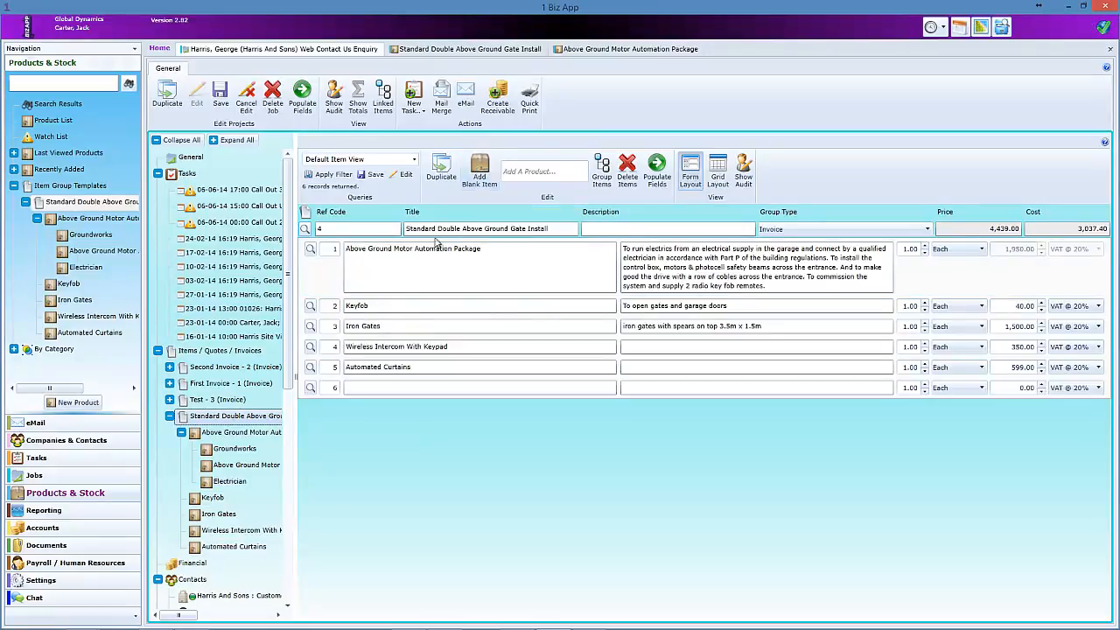
pyautogui.click(382, 388)
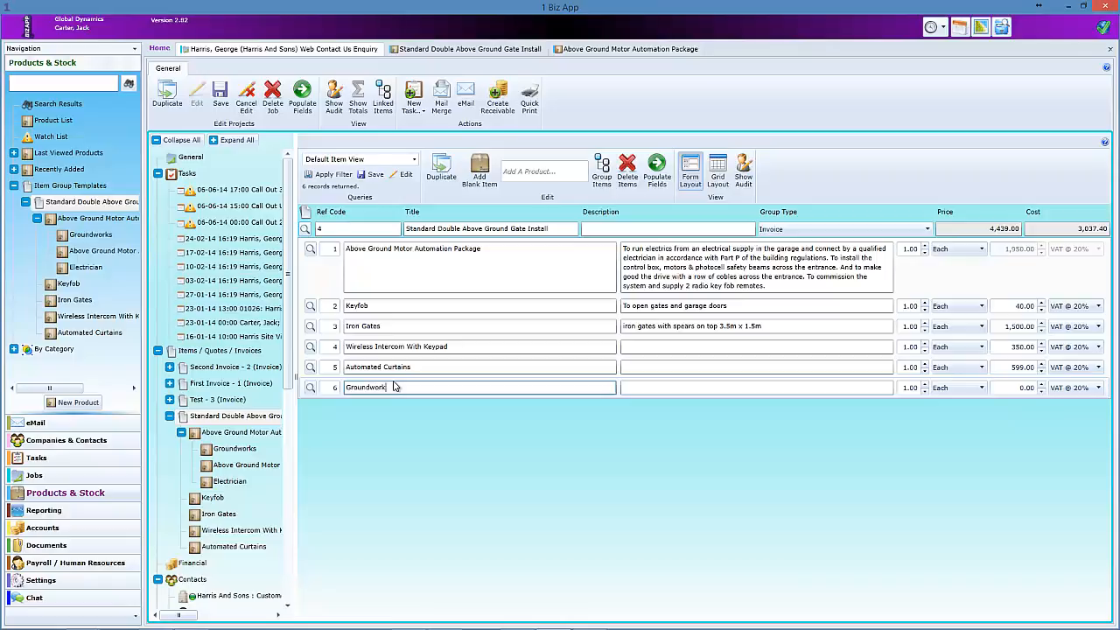
pyautogui.click(656, 388)
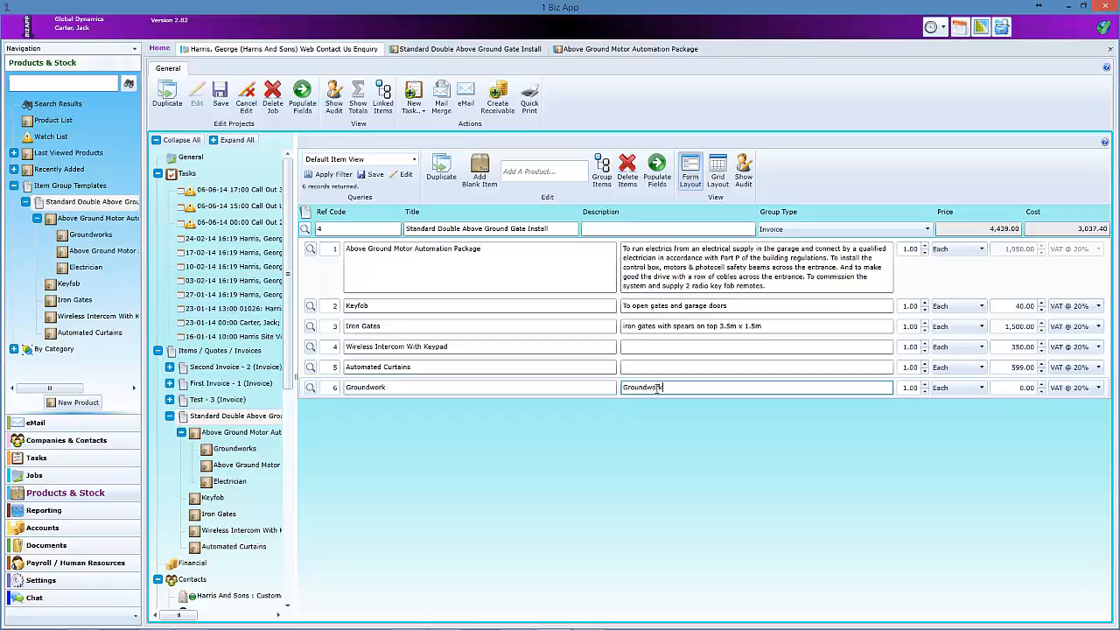
pyautogui.write('Groundwork needed for installation')
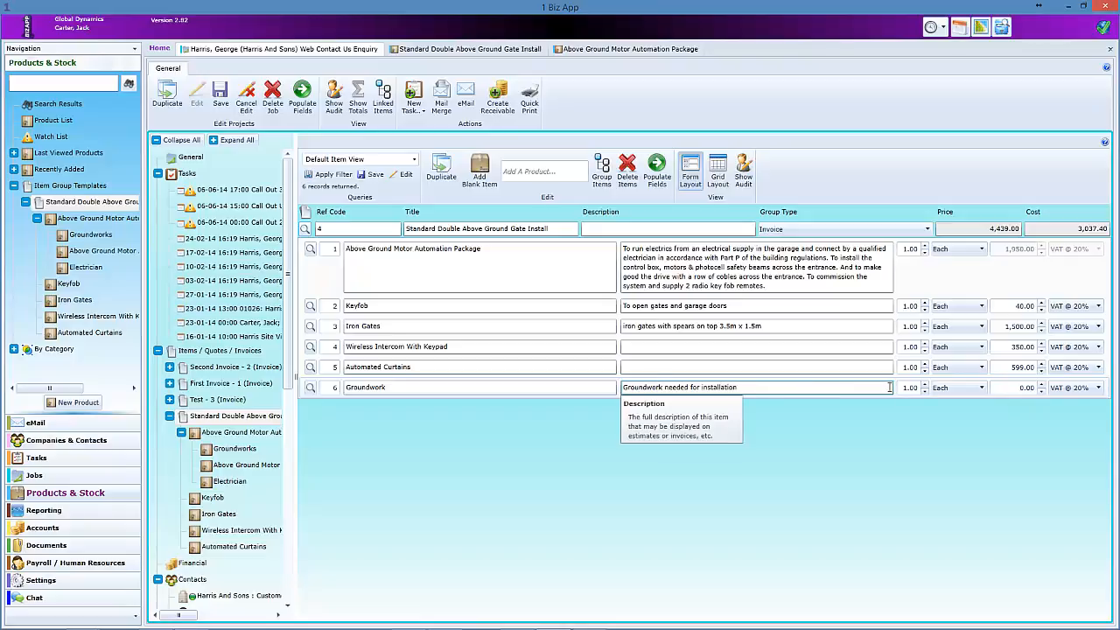
pyautogui.click(1026, 389)
pyautogui.write('2')
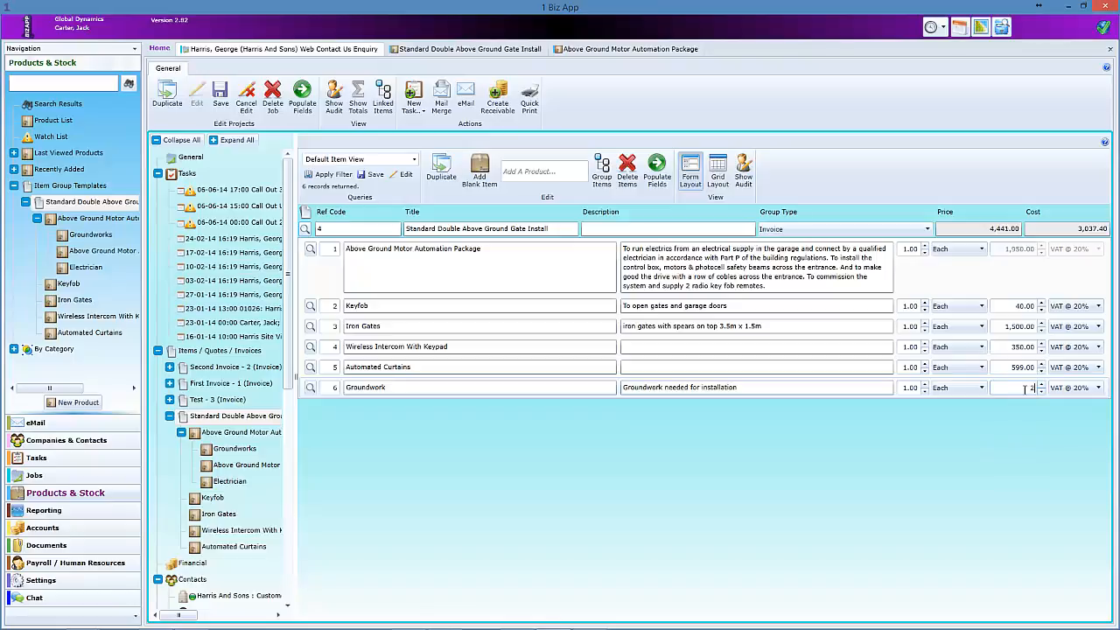
pyautogui.write('50')
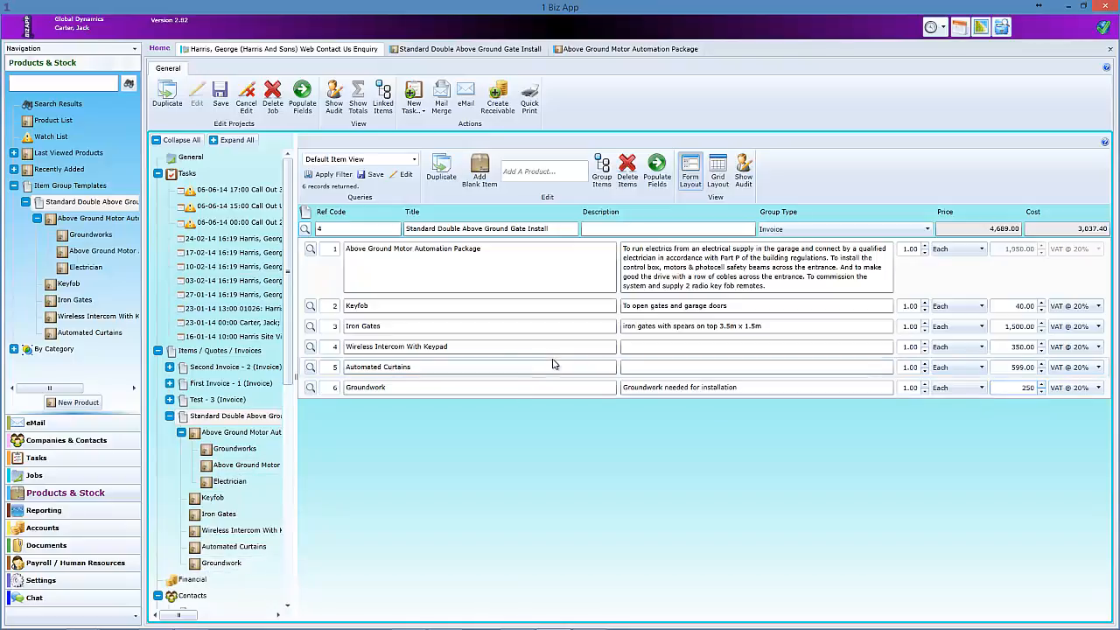
pyautogui.click(719, 172)
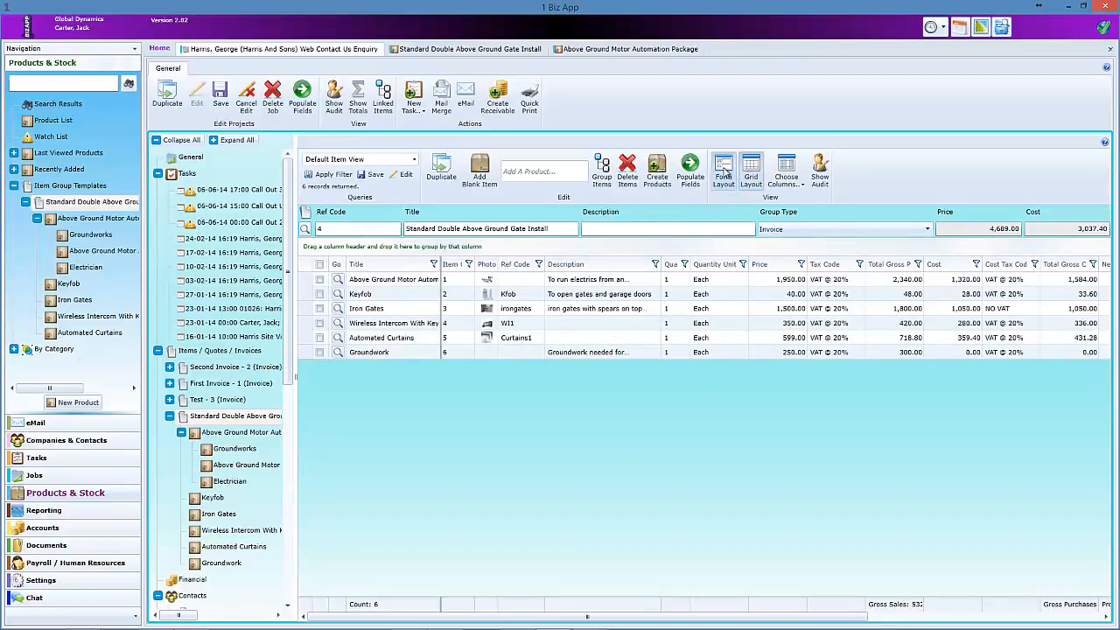
# - Give the Groundwork item ref code GWork and create a product from it
pyautogui.click(724, 172)
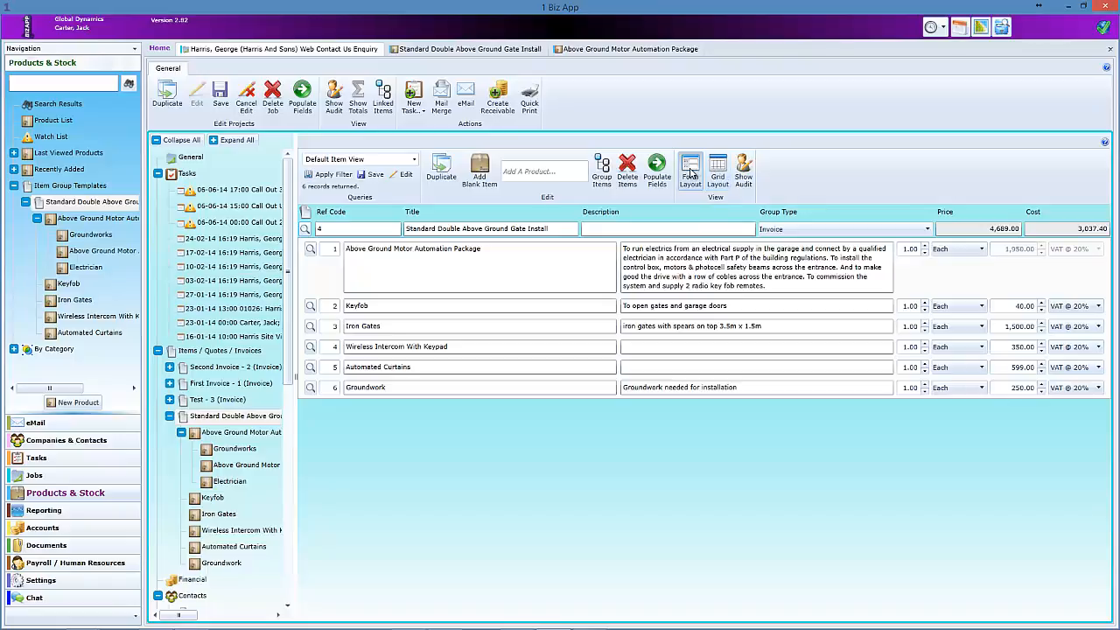
pyautogui.click(719, 171)
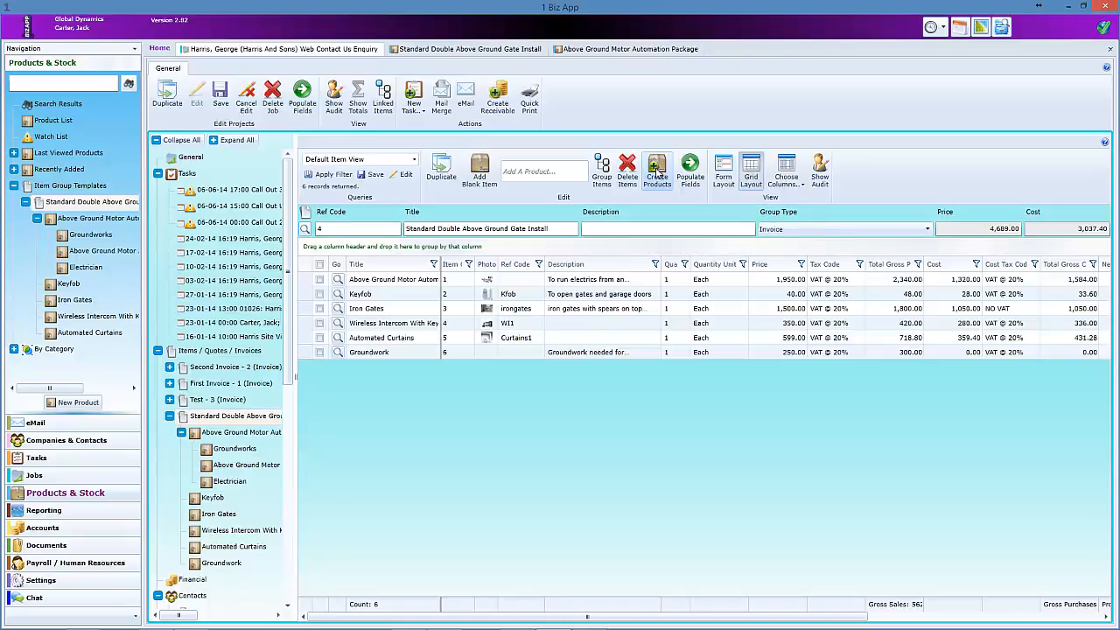
pyautogui.click(519, 352)
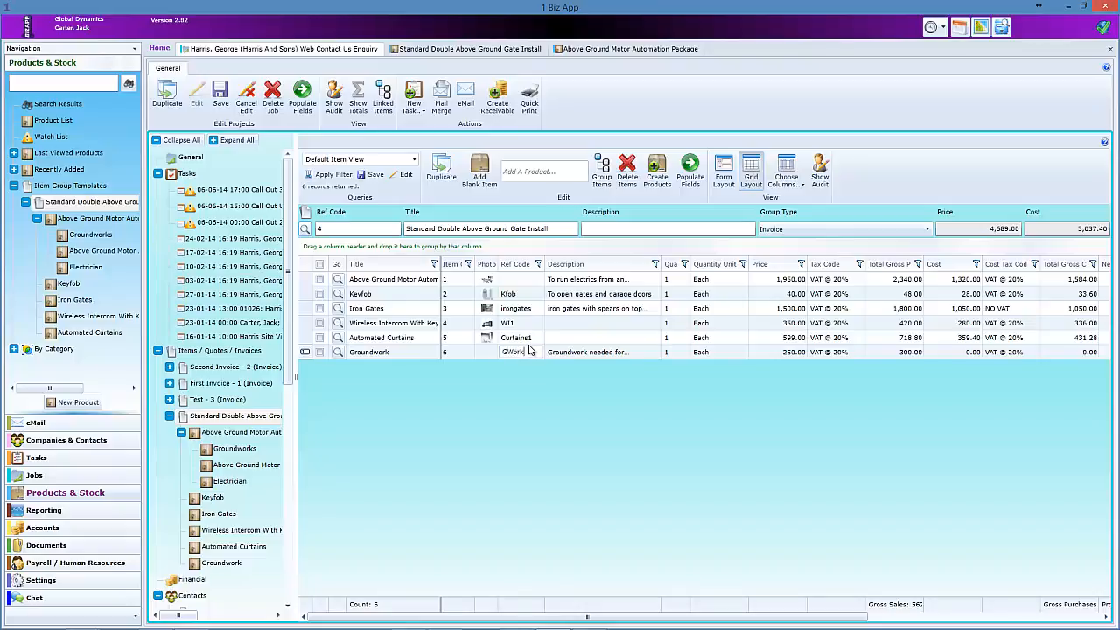
pyautogui.click(320, 353)
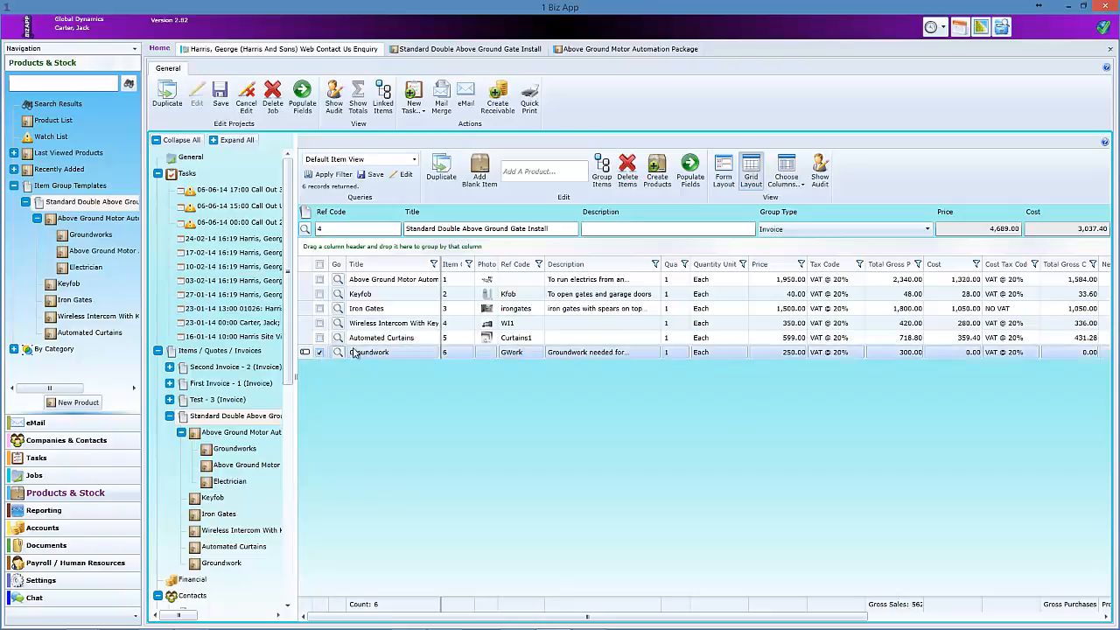
pyautogui.click(658, 175)
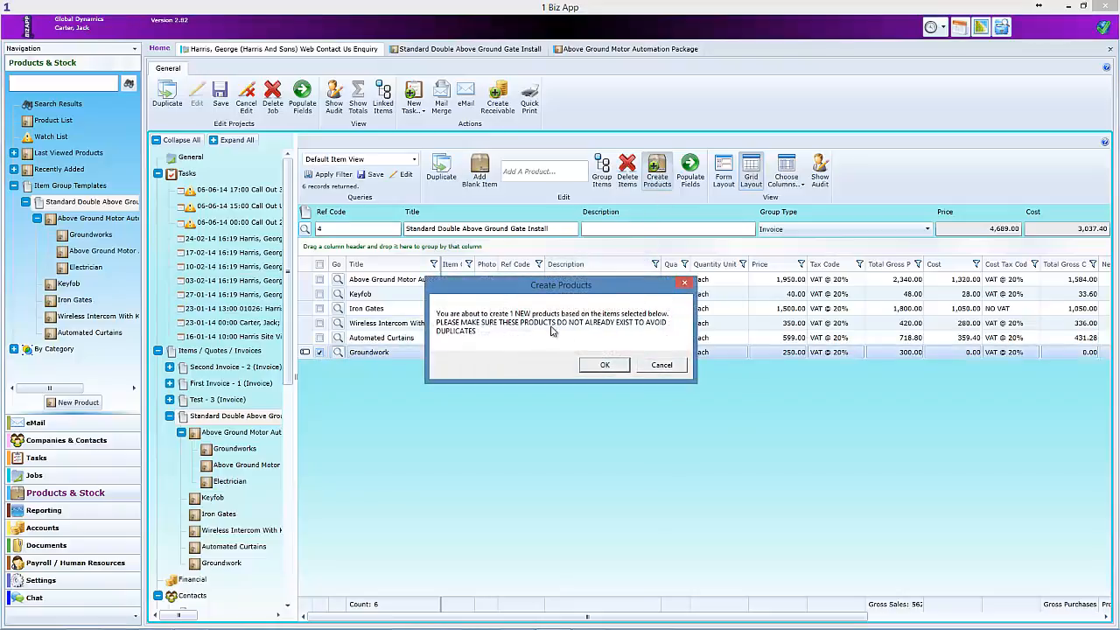
pyautogui.click(605, 365)
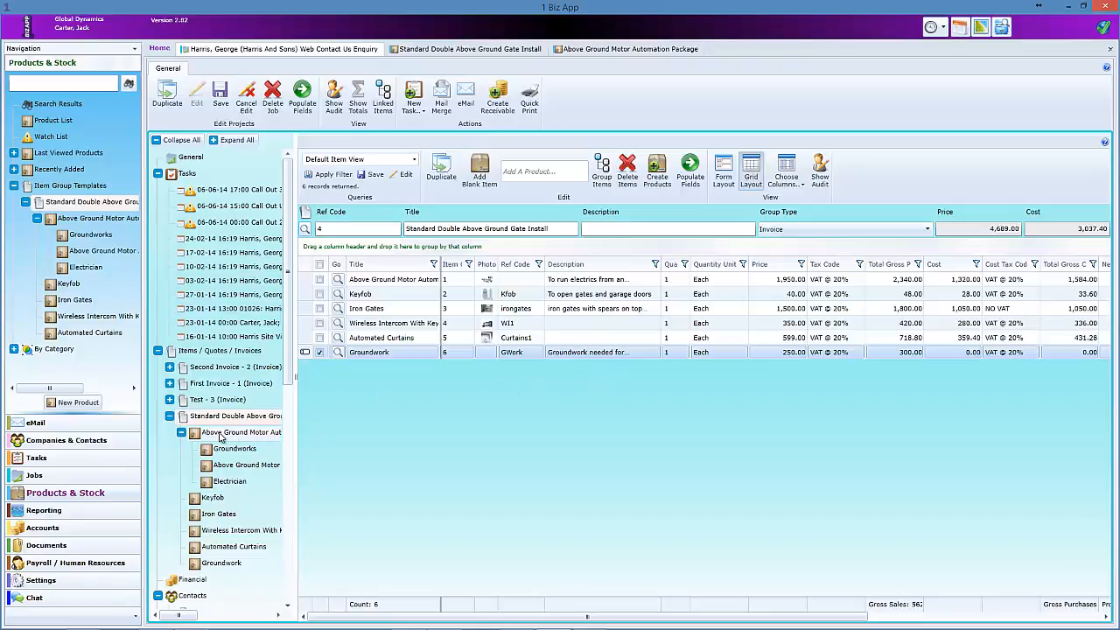
pyautogui.click(56, 494)
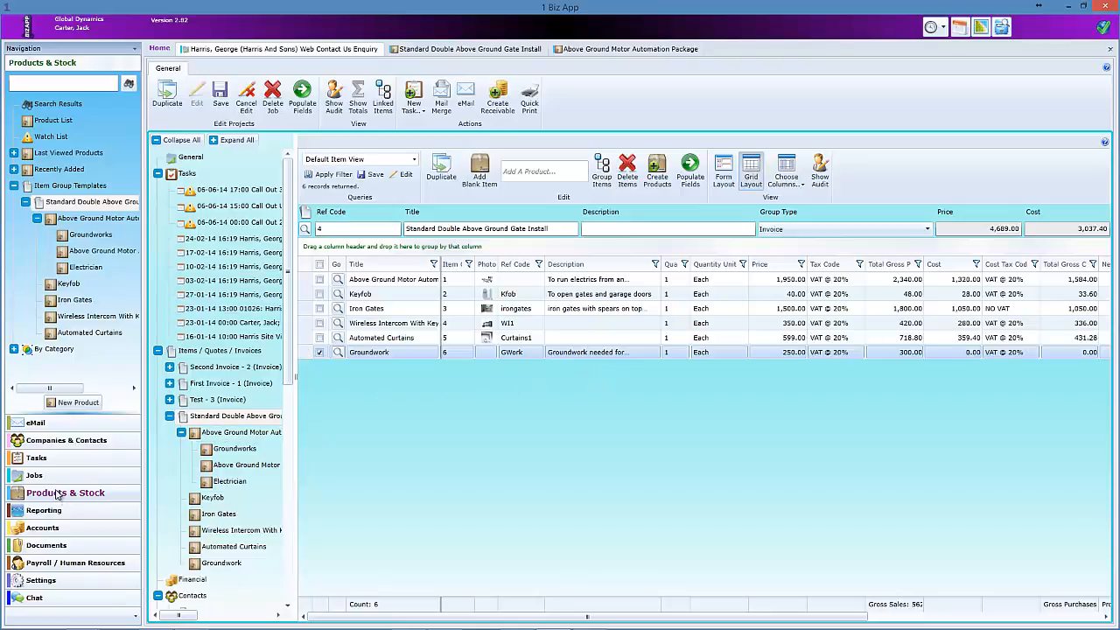
# - Open the Groundwork product's details from the full product list
pyautogui.click(50, 120)
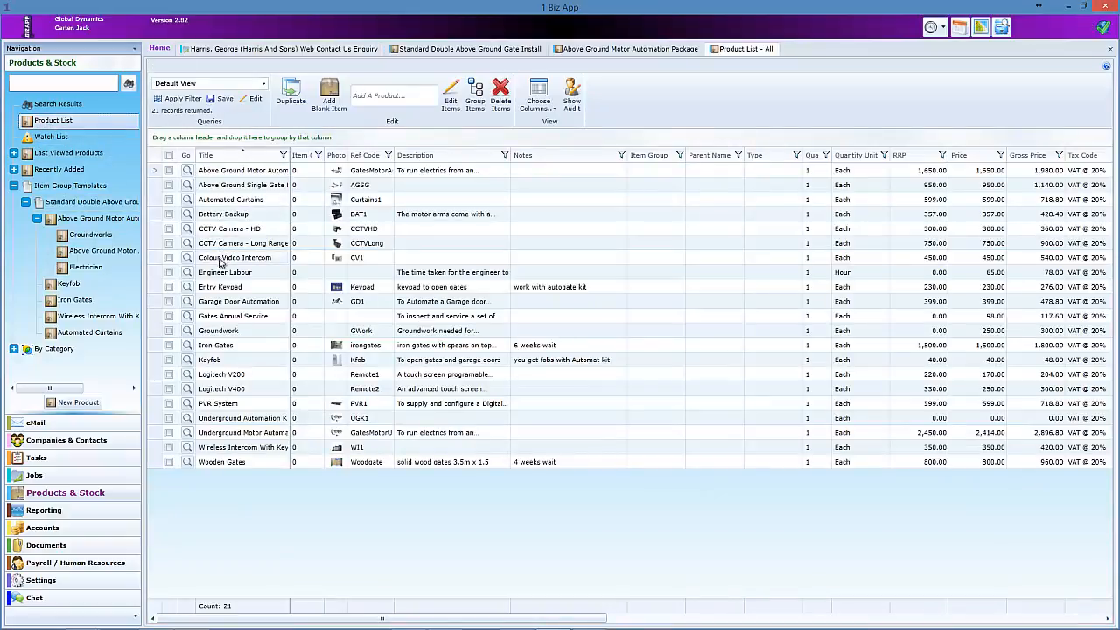
pyautogui.click(187, 331)
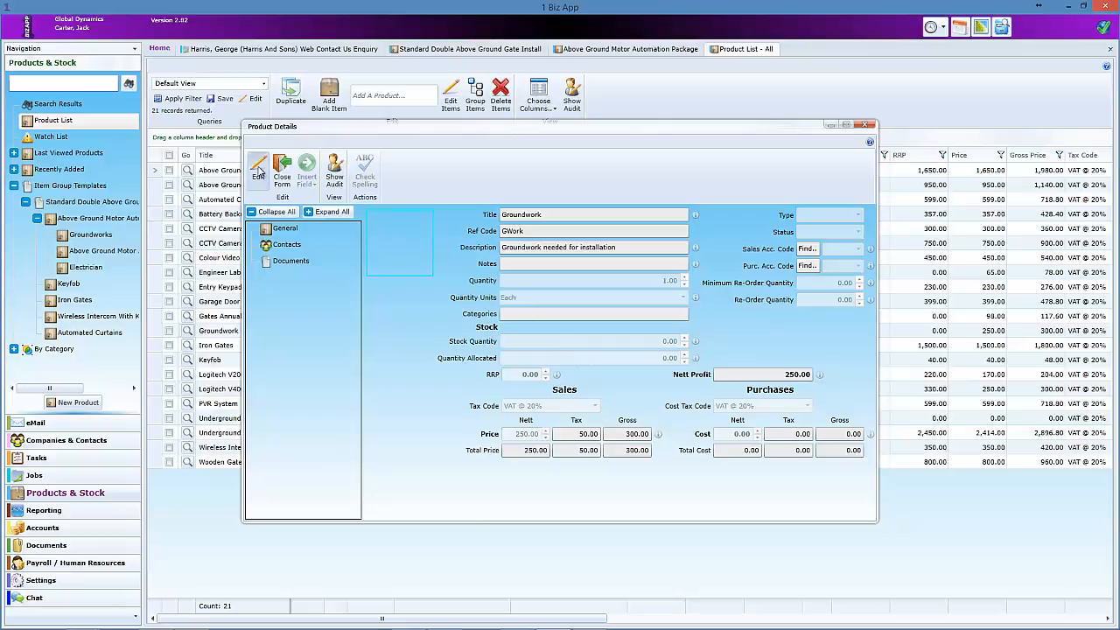
# - Set the Groundwork product's quantity unit to Days and save it
pyautogui.click(259, 170)
pyautogui.click(683, 298)
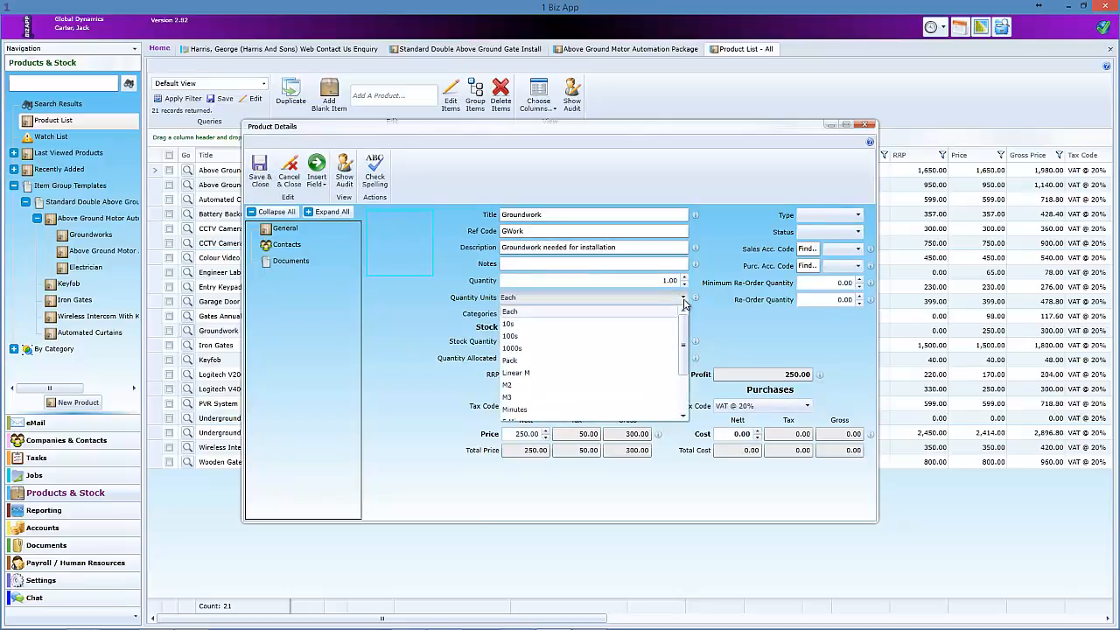
pyautogui.moveTo(682, 337); pyautogui.dragTo(681, 379)
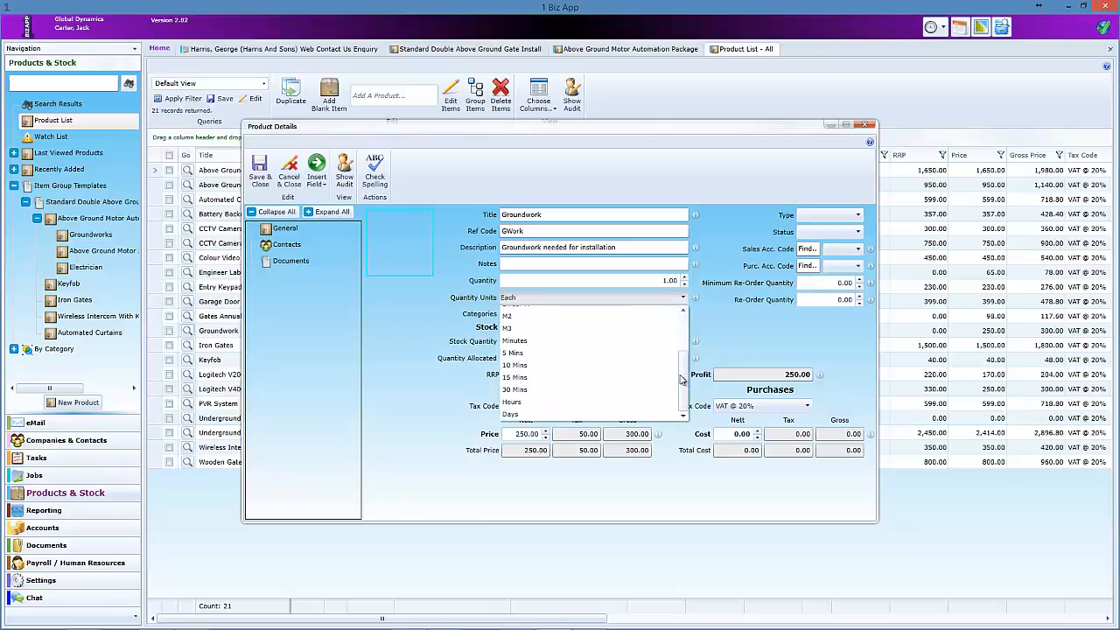
pyautogui.click(639, 414)
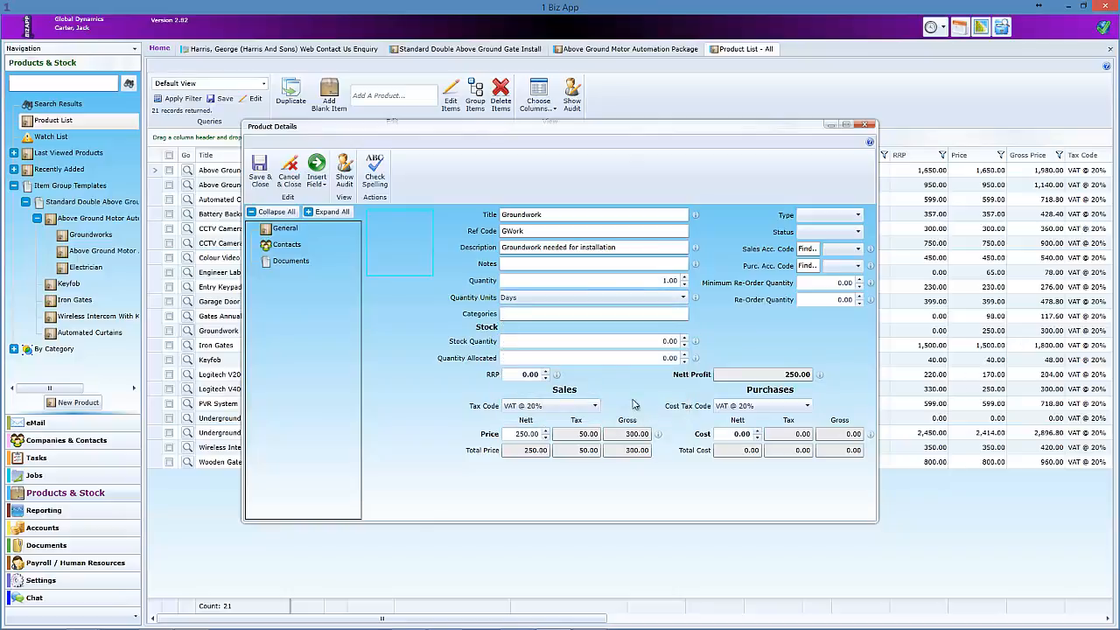
pyautogui.click(259, 174)
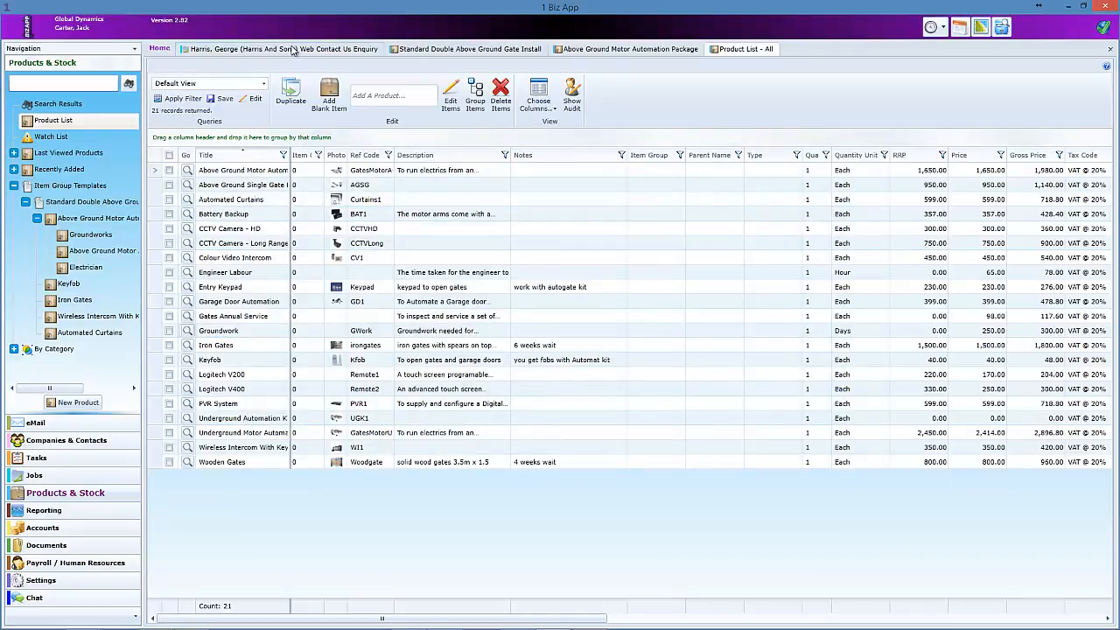
# - Back on the web enquiry job, inspect the Groundwork item and delete it
pyautogui.click(293, 50)
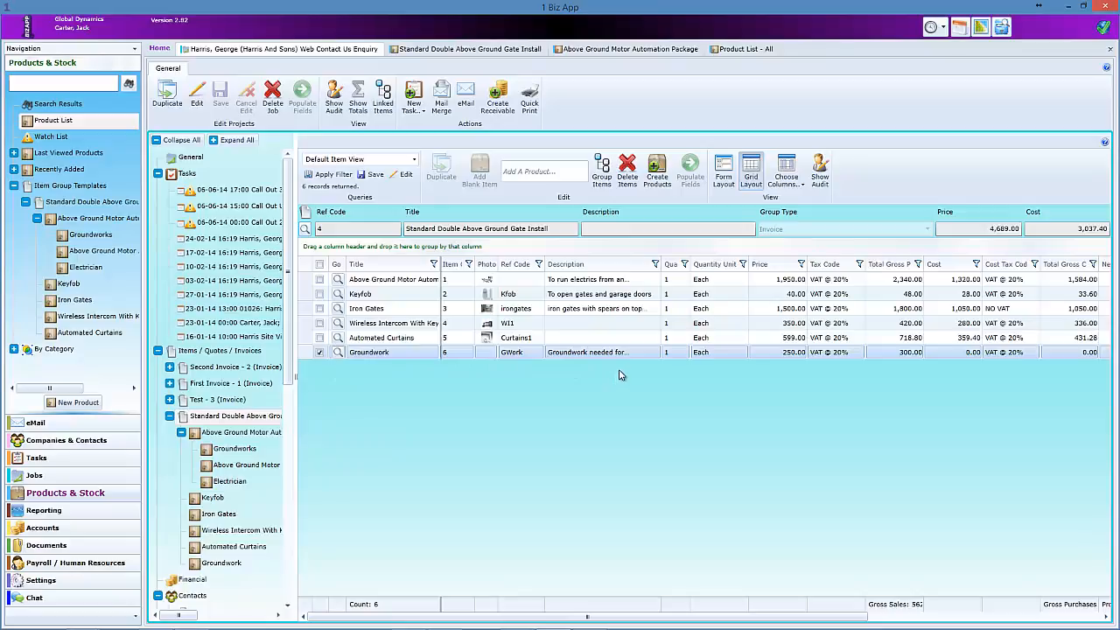
pyautogui.click(337, 353)
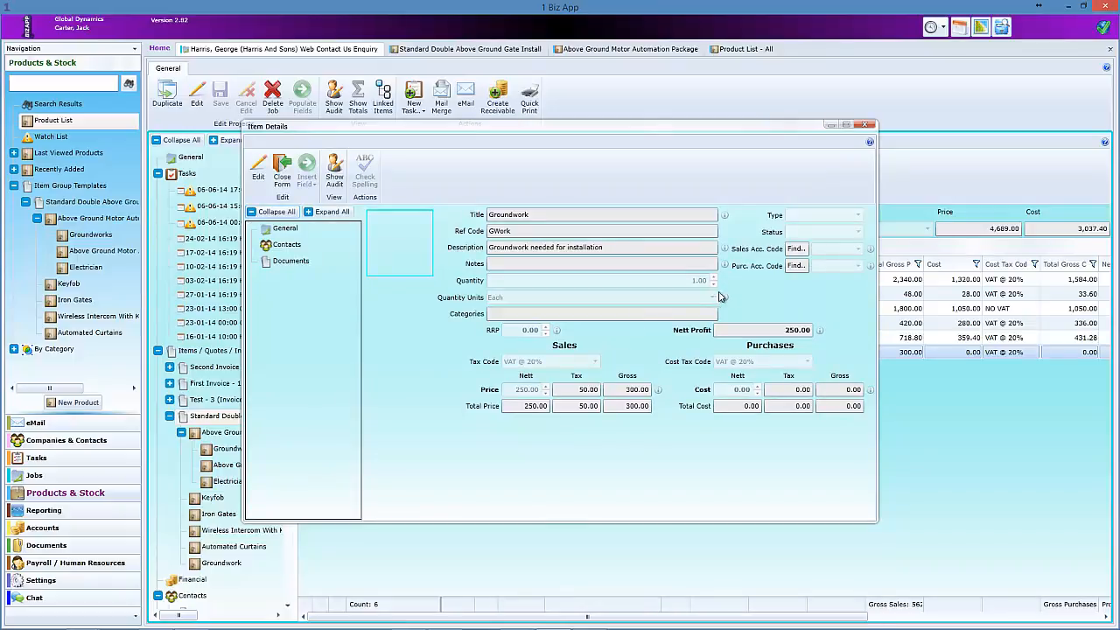
pyautogui.click(865, 125)
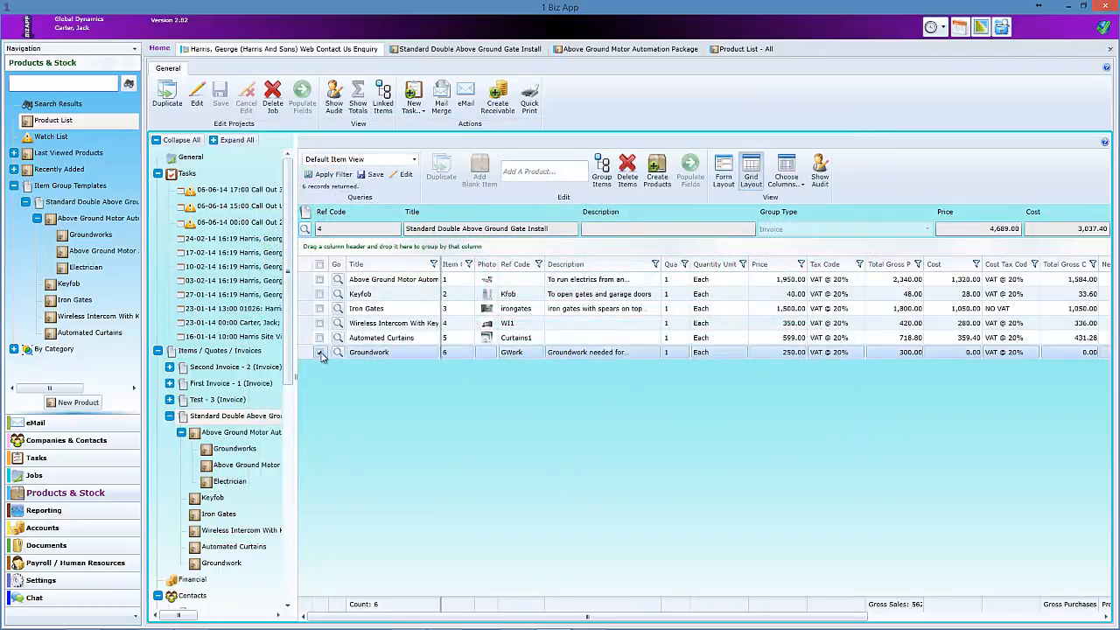
pyautogui.click(627, 170)
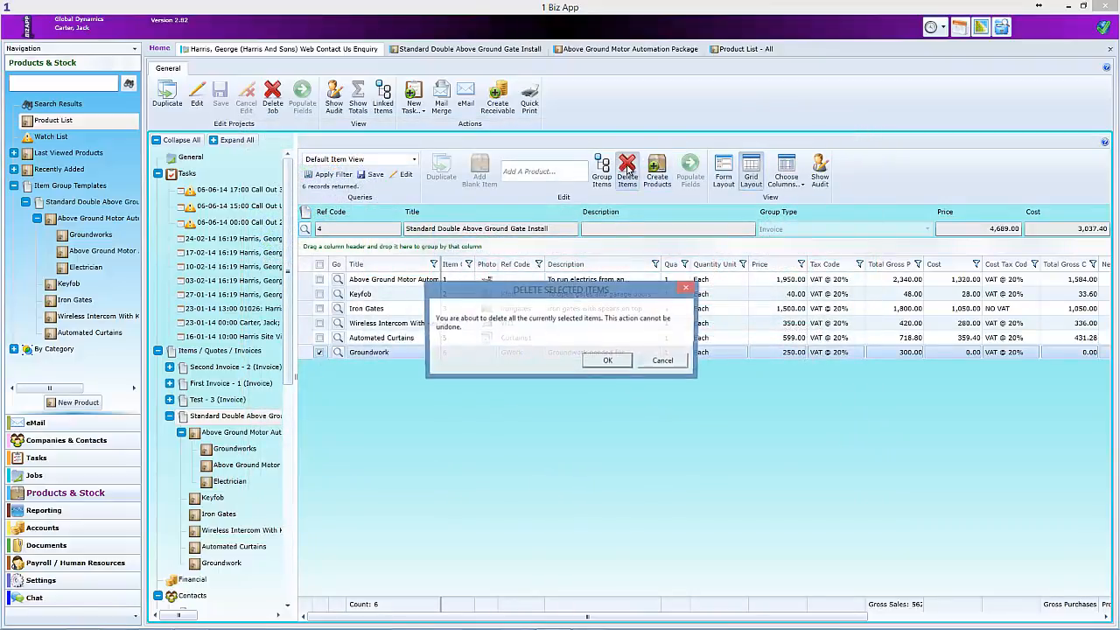
pyautogui.click(606, 362)
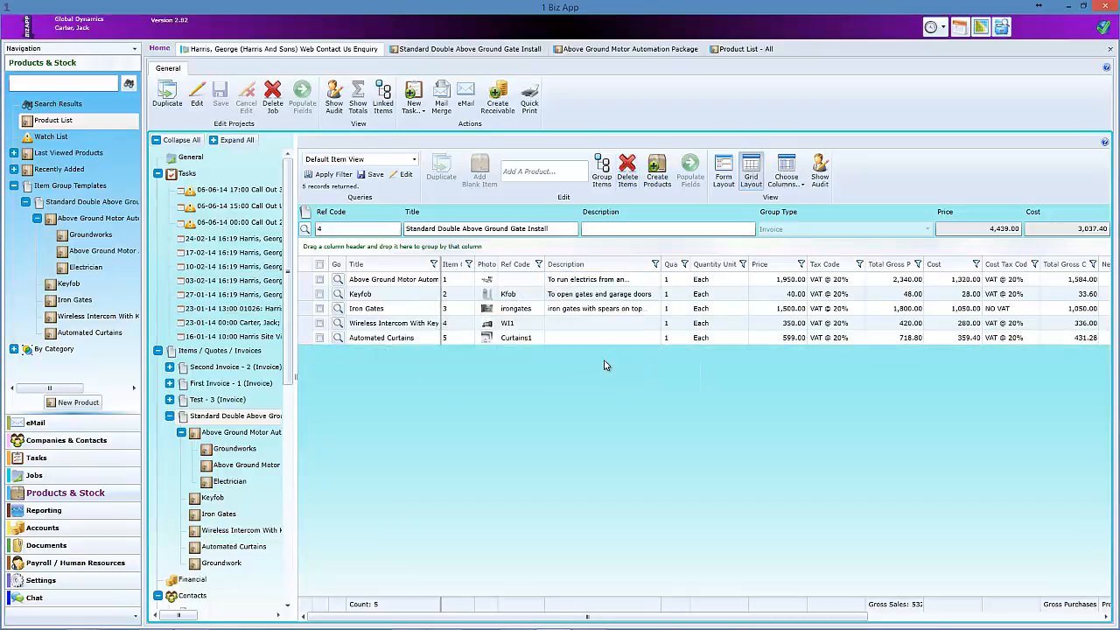
# - Re-add Groundwork to the items by searching products for 'gr'
pyautogui.click(546, 172)
pyautogui.write('gr')
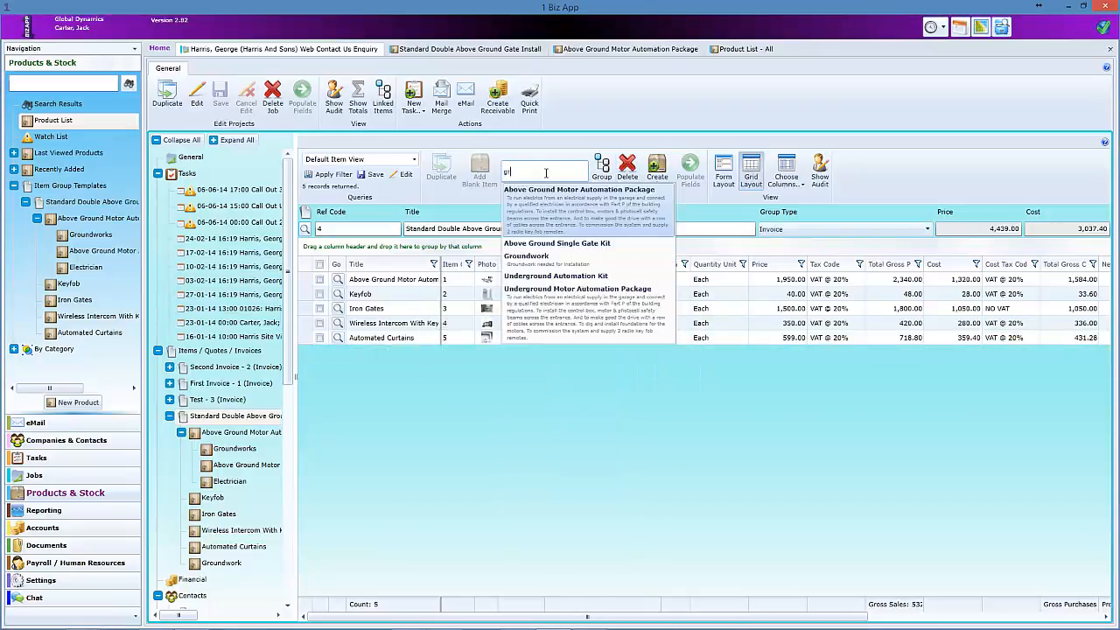
pyautogui.click(536, 256)
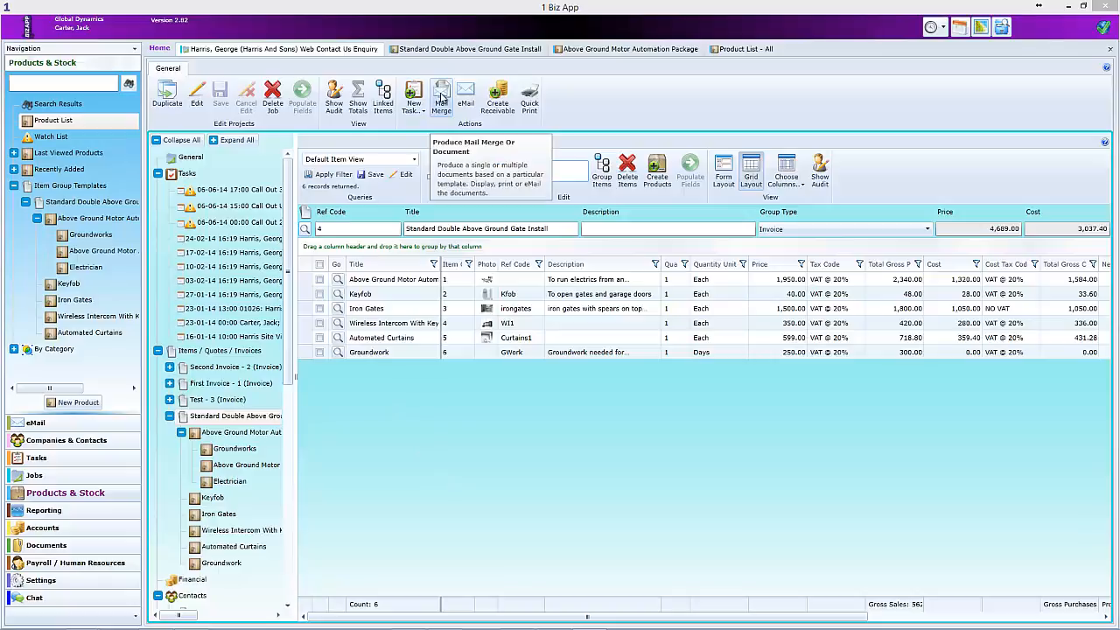
# - Generate a document from the Quotation template addressed to Harris And Sons
pyautogui.click(442, 99)
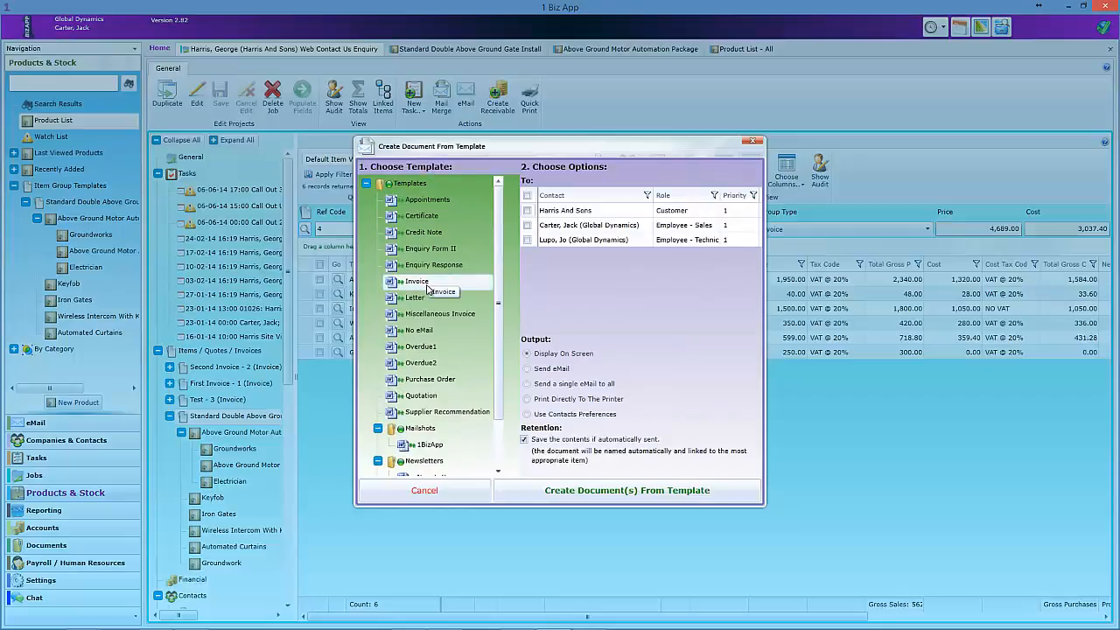
pyautogui.click(425, 398)
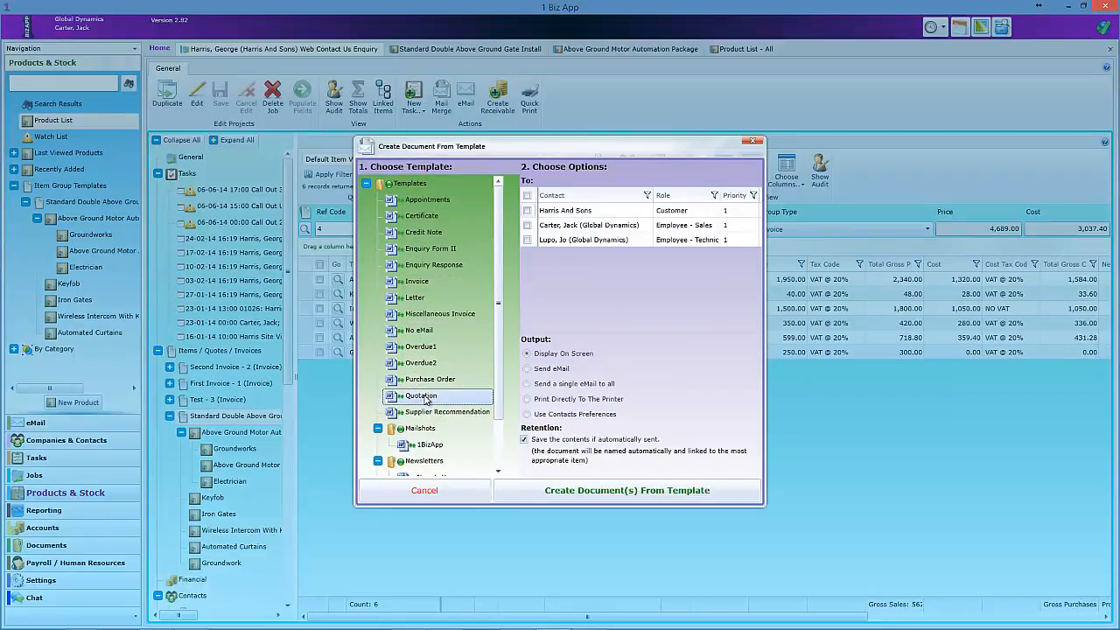
pyautogui.click(528, 212)
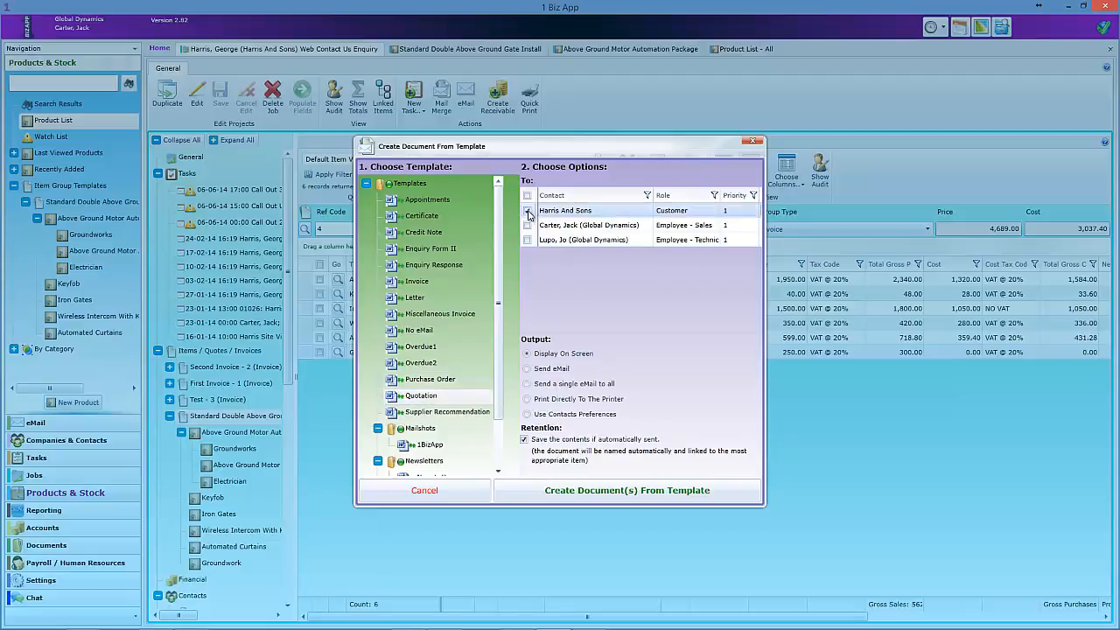
pyautogui.click(613, 493)
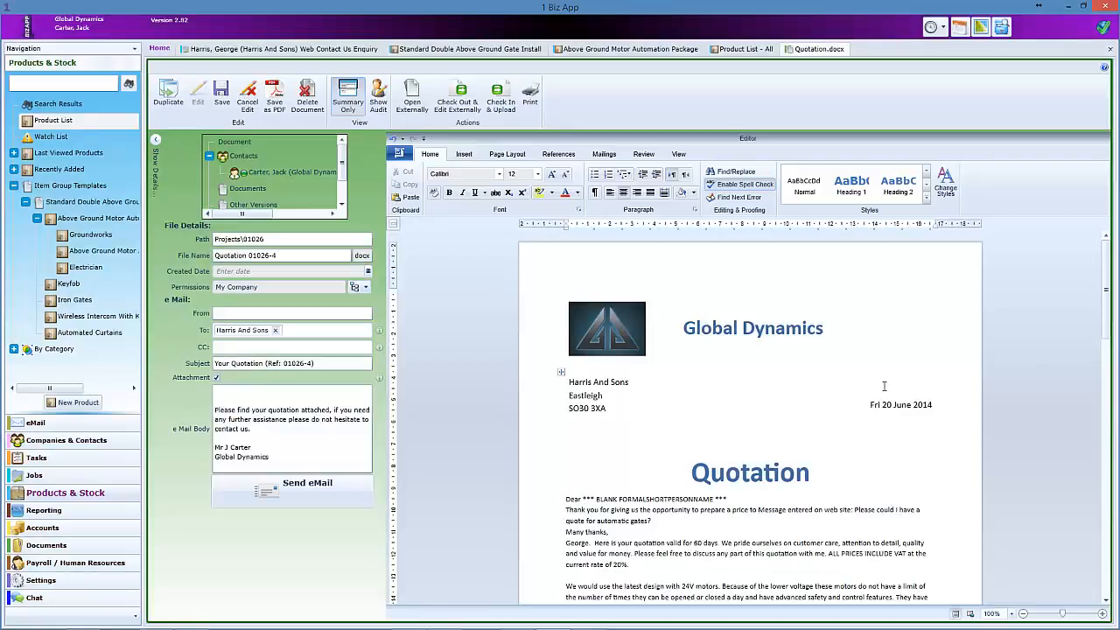
# - Review the quotation's Groundwork figures, then e-mail it to the customer and save the e-mail details
pyautogui.moveTo(1107, 257); pyautogui.dragTo(1106, 445)
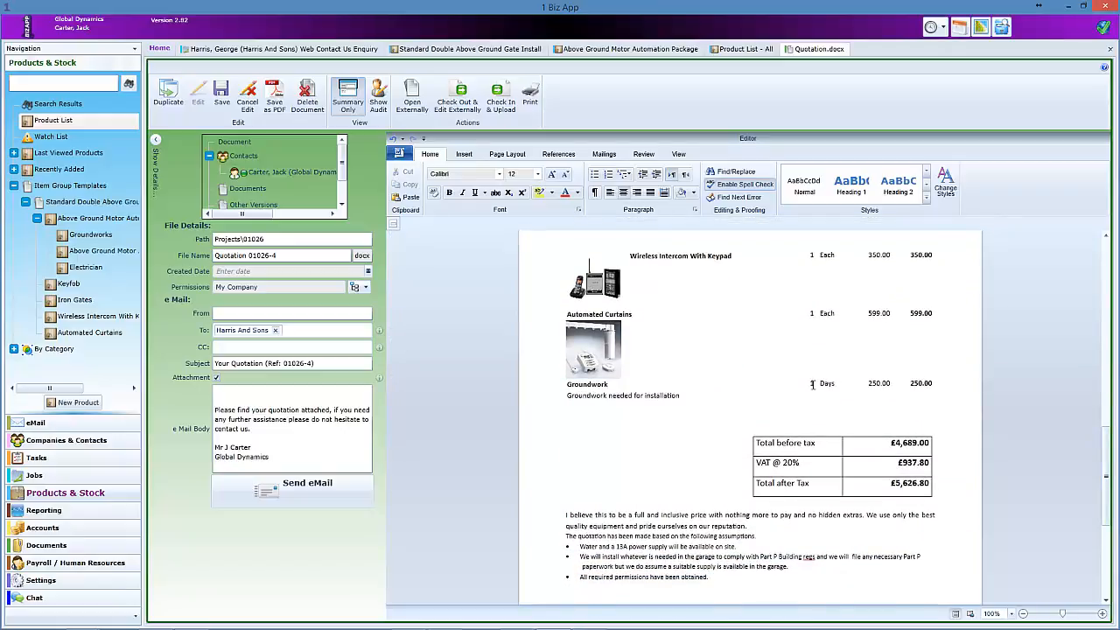
pyautogui.moveTo(830, 389); pyautogui.dragTo(925, 389)
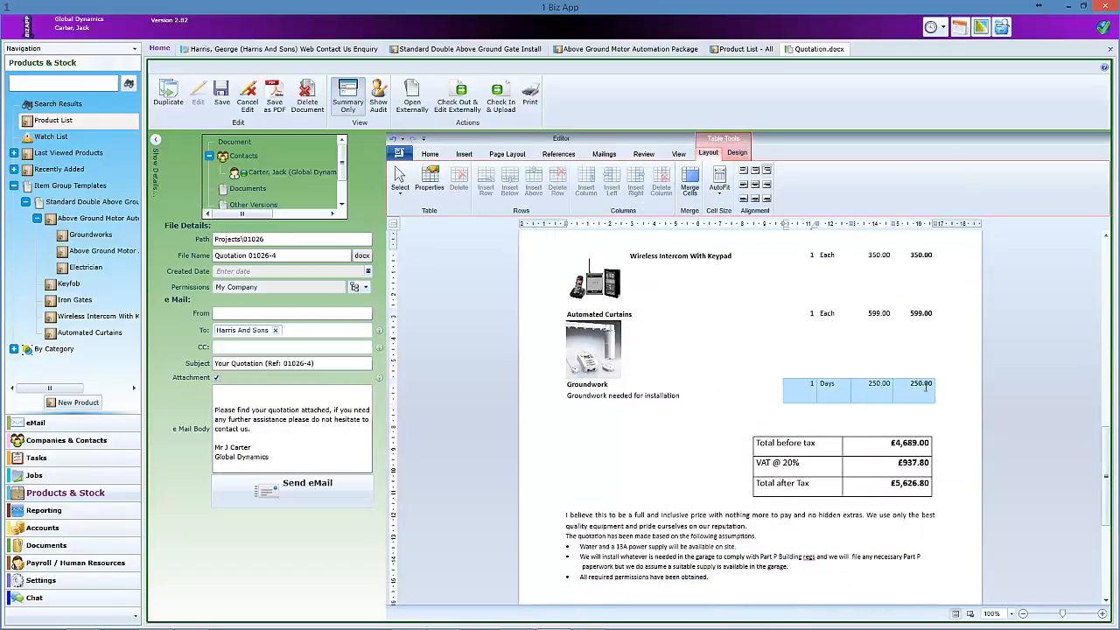
pyautogui.click(947, 389)
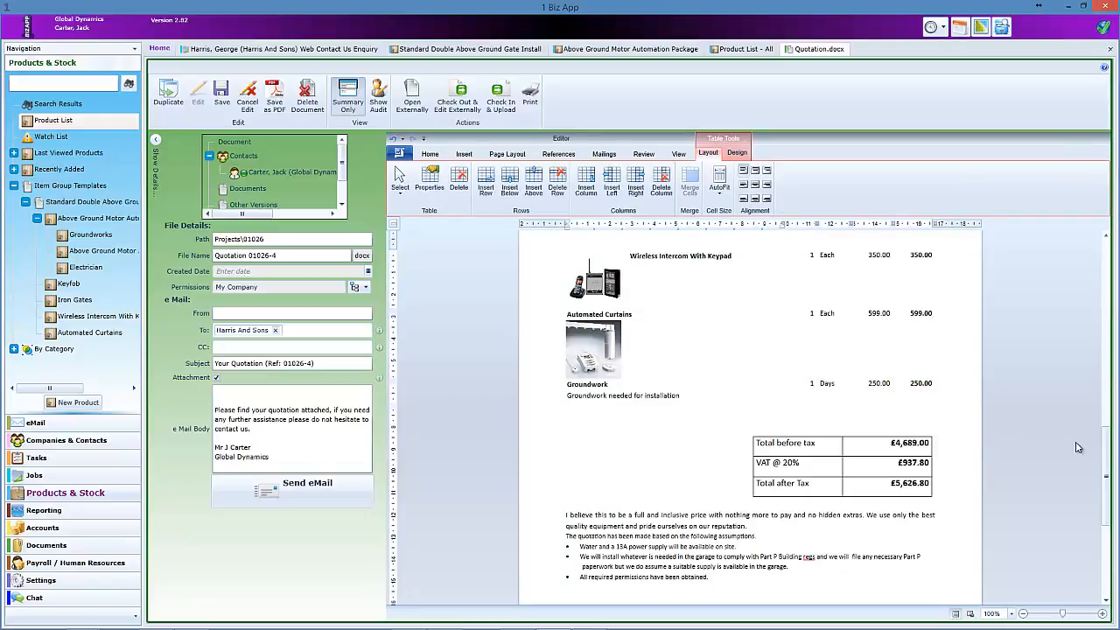
pyautogui.moveTo(1107, 462); pyautogui.dragTo(1105, 274)
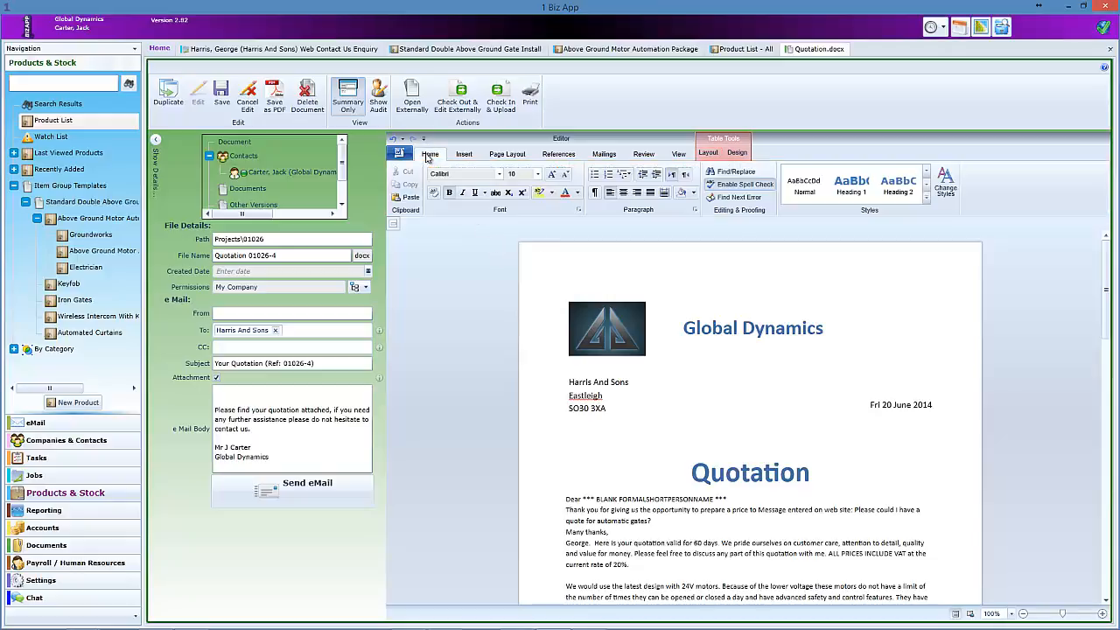
pyautogui.click(429, 154)
pyautogui.scroll(-3, 431, 363)
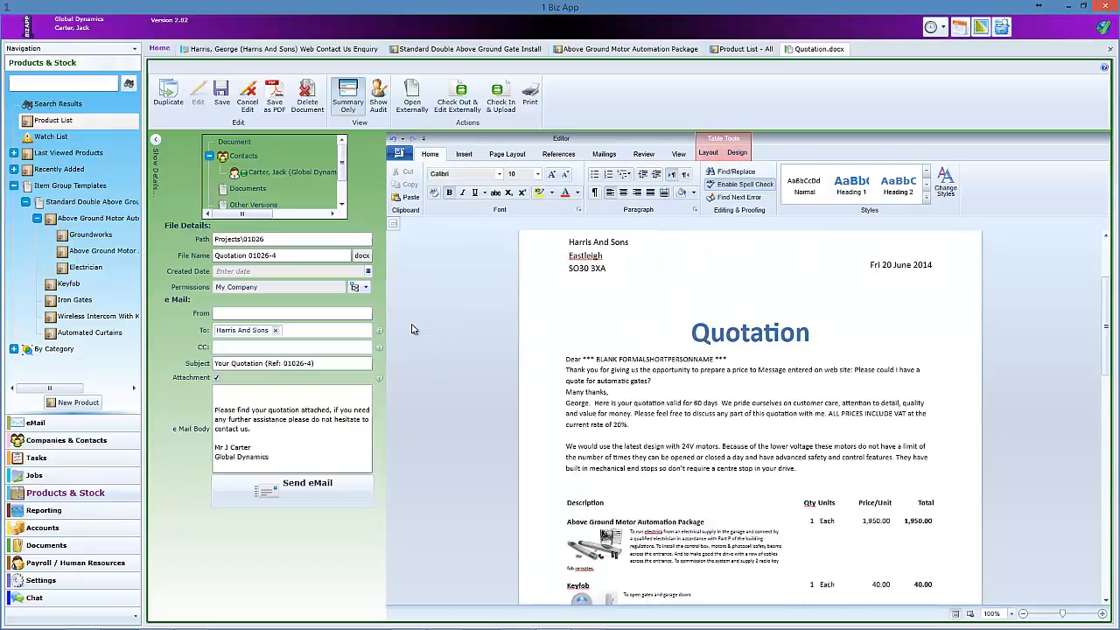
pyautogui.click(304, 494)
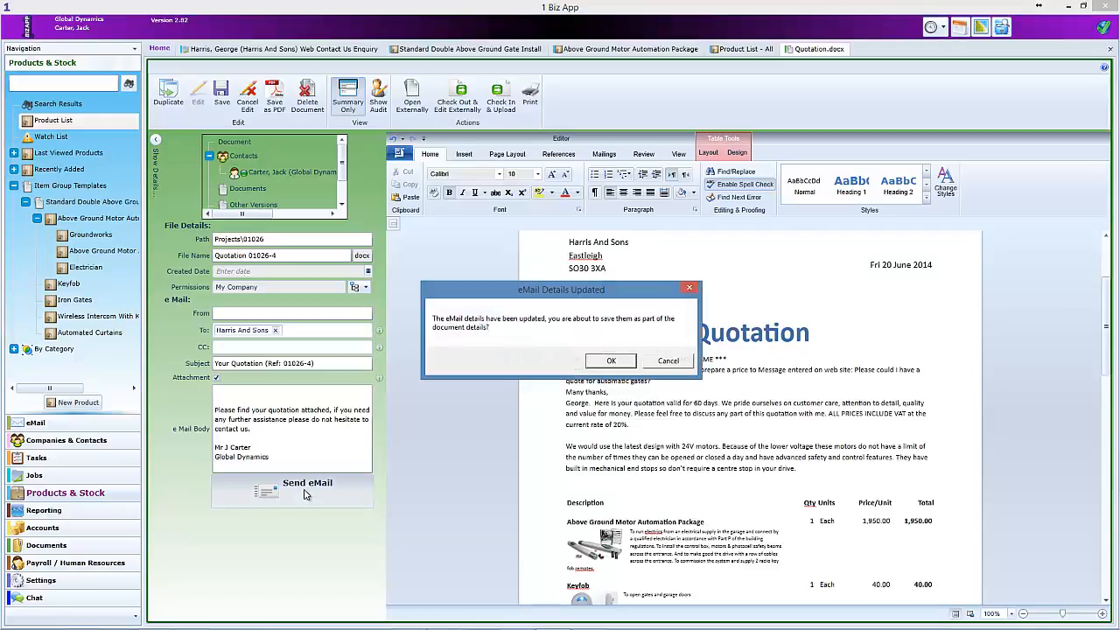
pyautogui.click(611, 362)
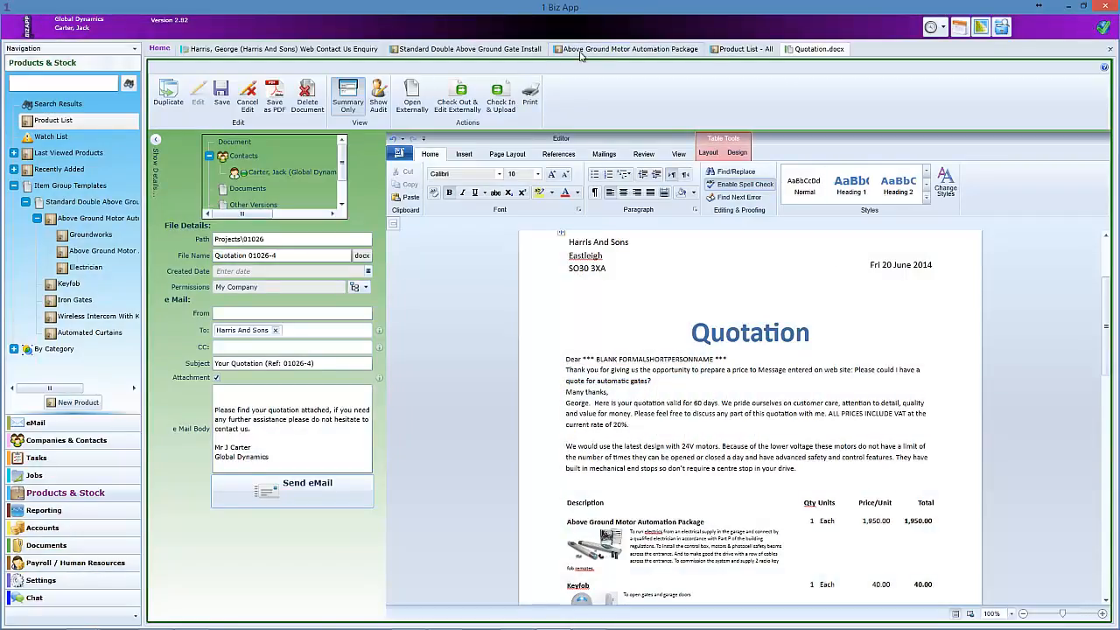
# - On the gate install project, widen the related items list and check the sent quotation e-mail
pyautogui.click(325, 50)
pyautogui.scroll(-10, 287, 380)
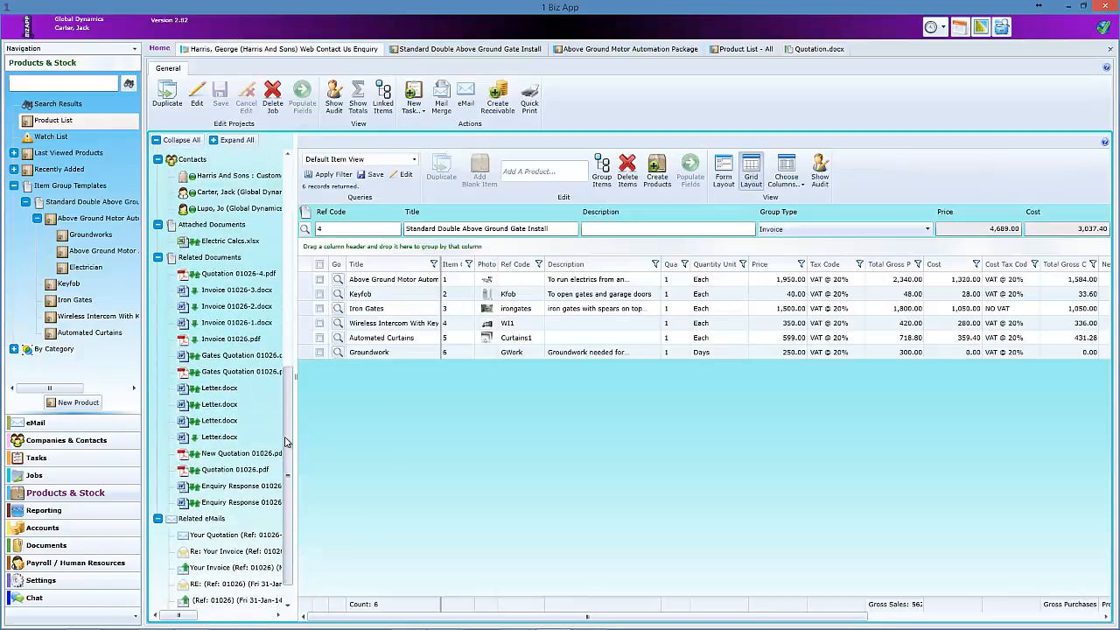
pyautogui.scroll(-2, 285, 445)
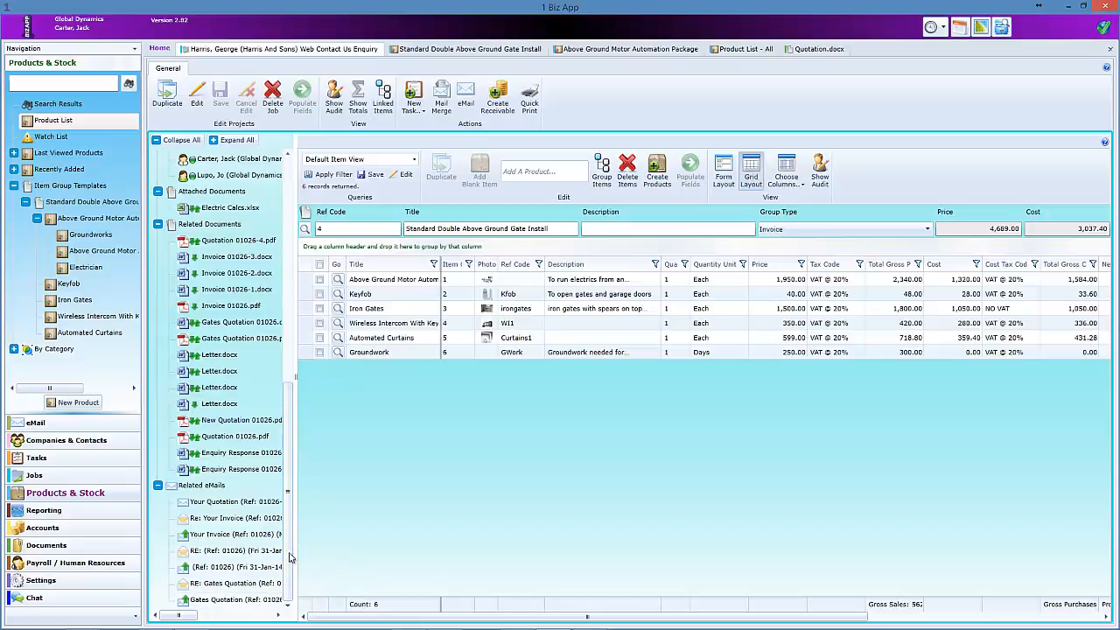
pyautogui.moveTo(295, 573); pyautogui.dragTo(426, 569)
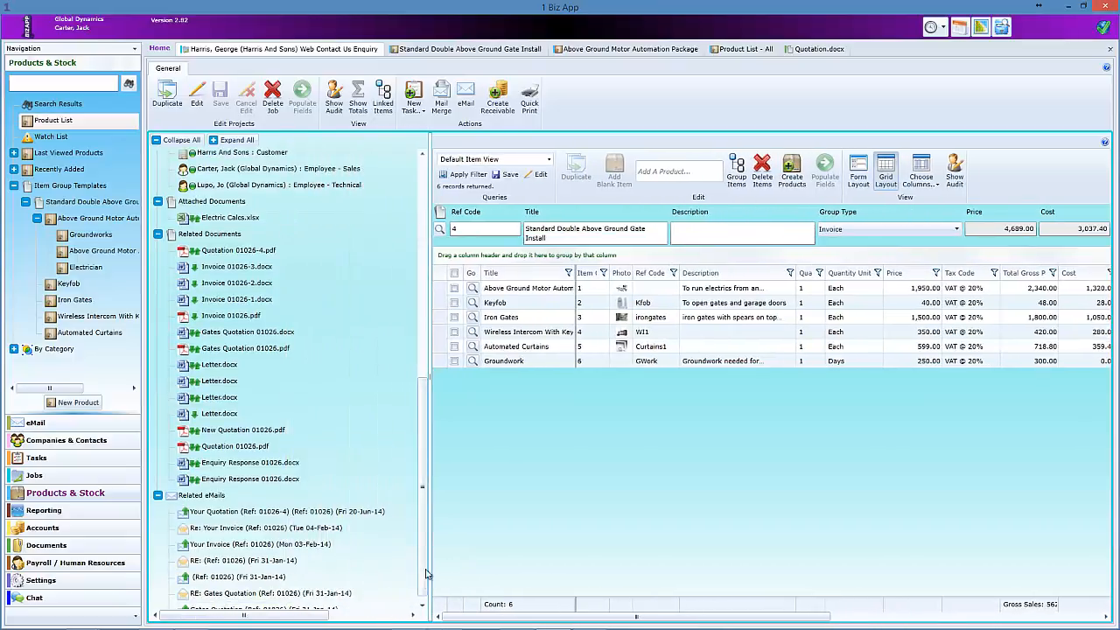
pyautogui.scroll(-1, 423, 577)
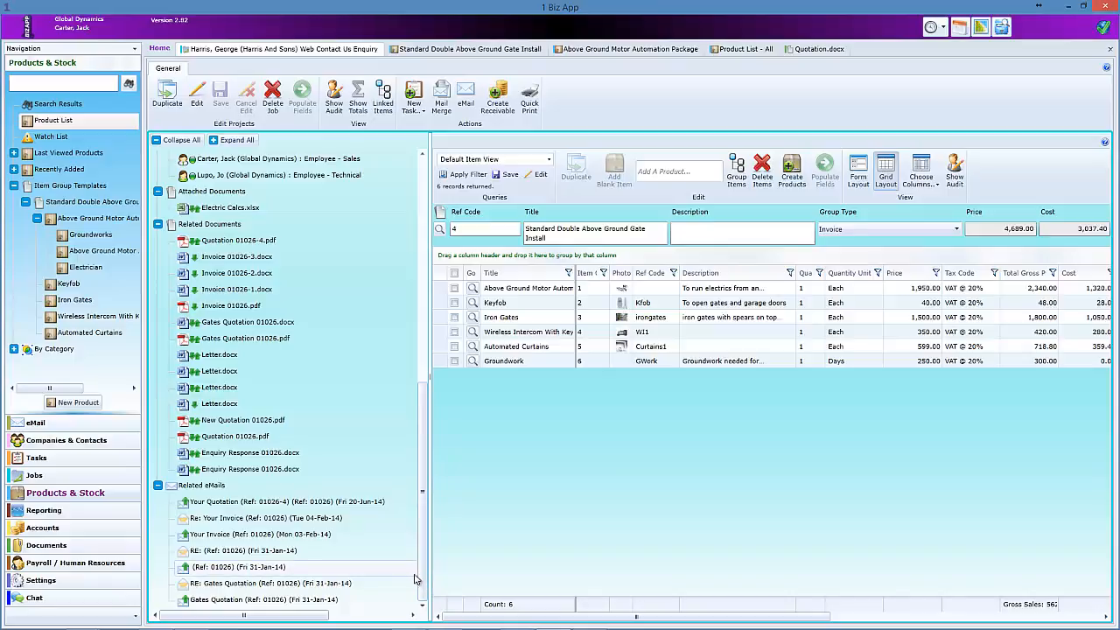
pyautogui.doubleClick(367, 504)
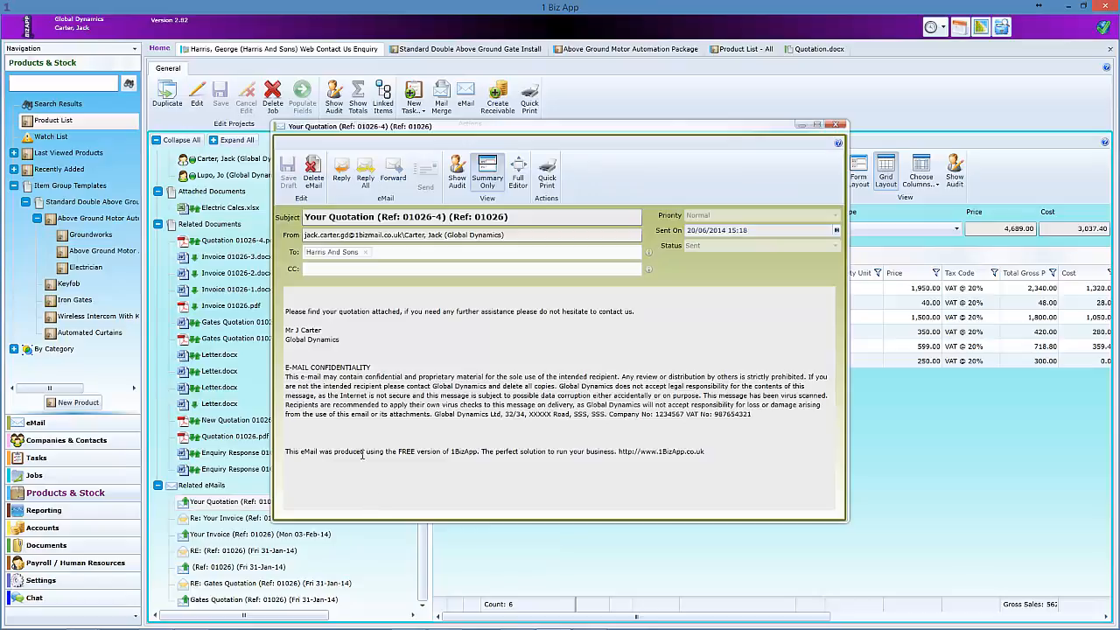
pyautogui.click(837, 128)
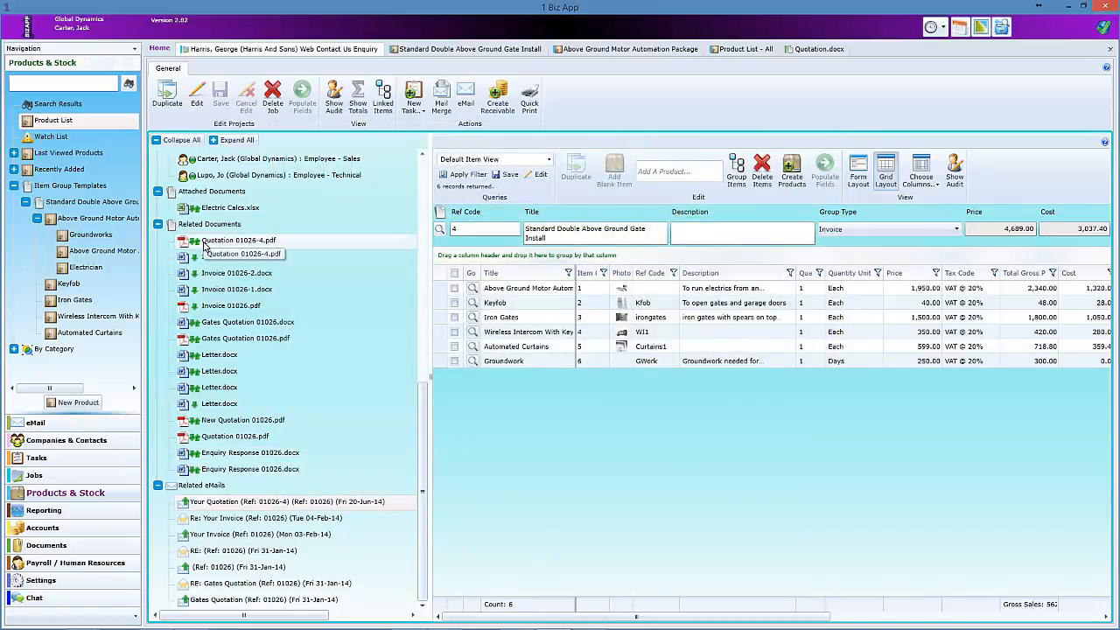
# - Review Quotation 01026-4.pdf, then close it
pyautogui.doubleClick(204, 247)
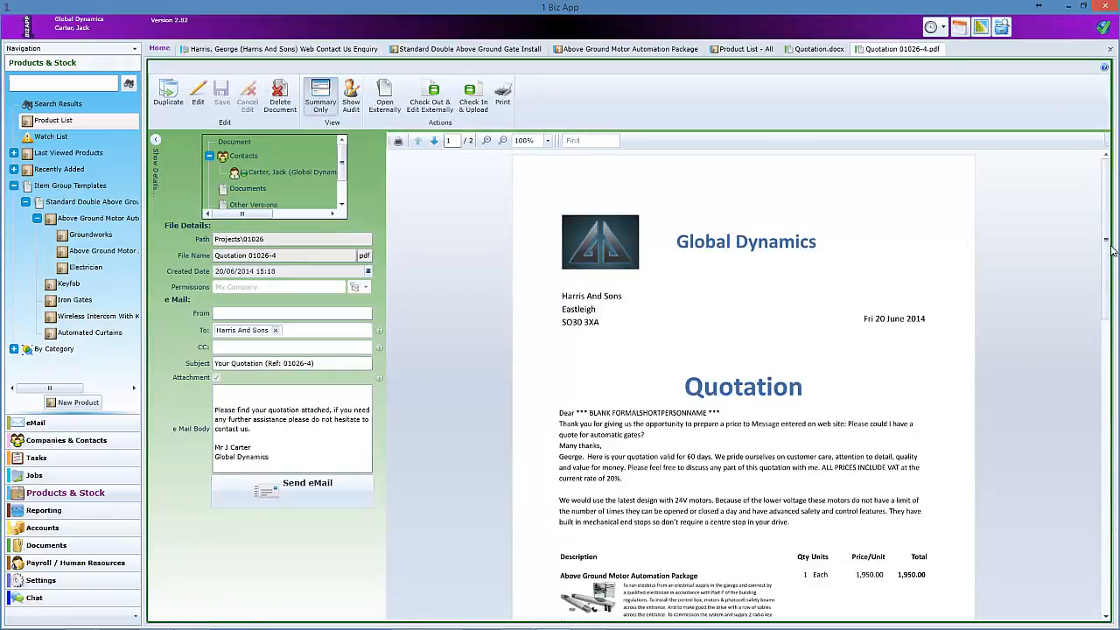
pyautogui.moveTo(1111, 251); pyautogui.dragTo(1112, 473)
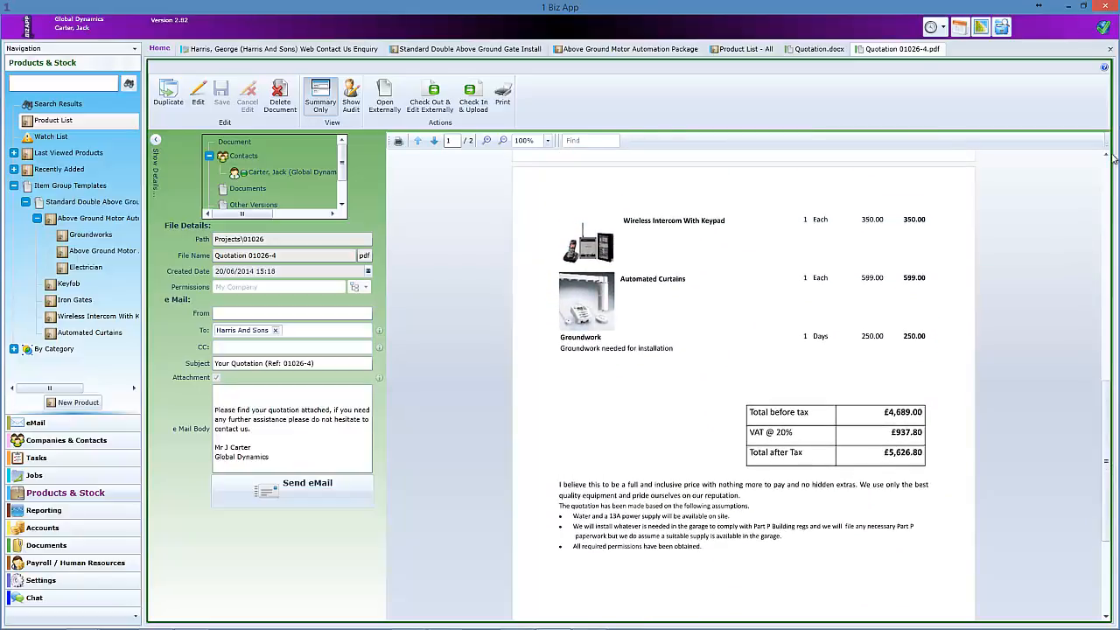
pyautogui.click(1110, 50)
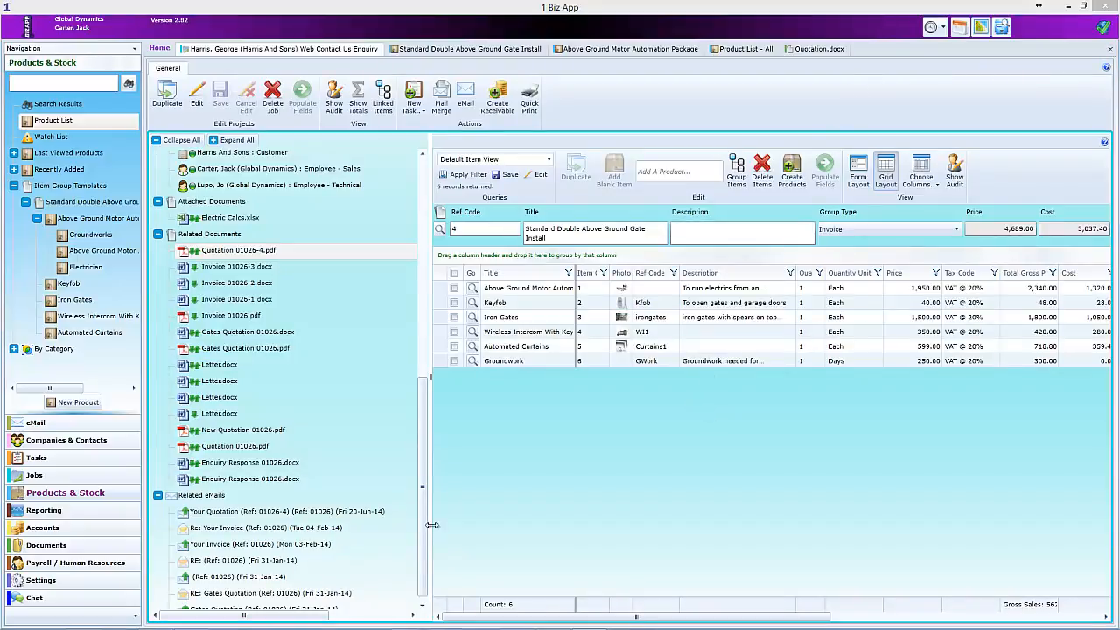
# - Show the items as form rows and raise the Groundwork quantity to 2.00
pyautogui.moveTo(428, 518); pyautogui.dragTo(277, 521)
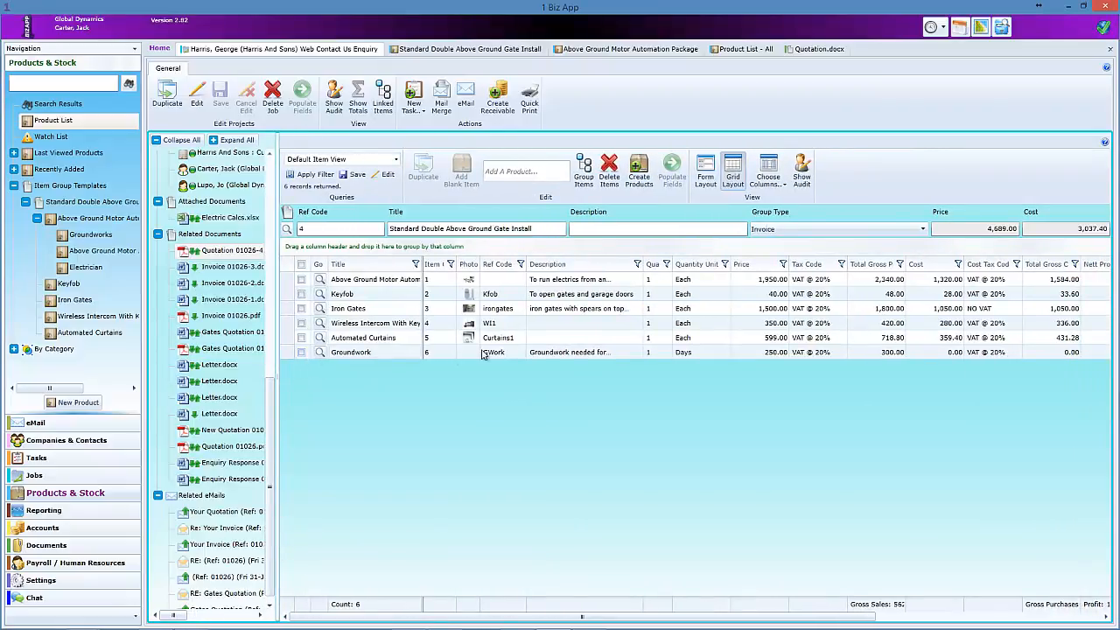
pyautogui.click(704, 174)
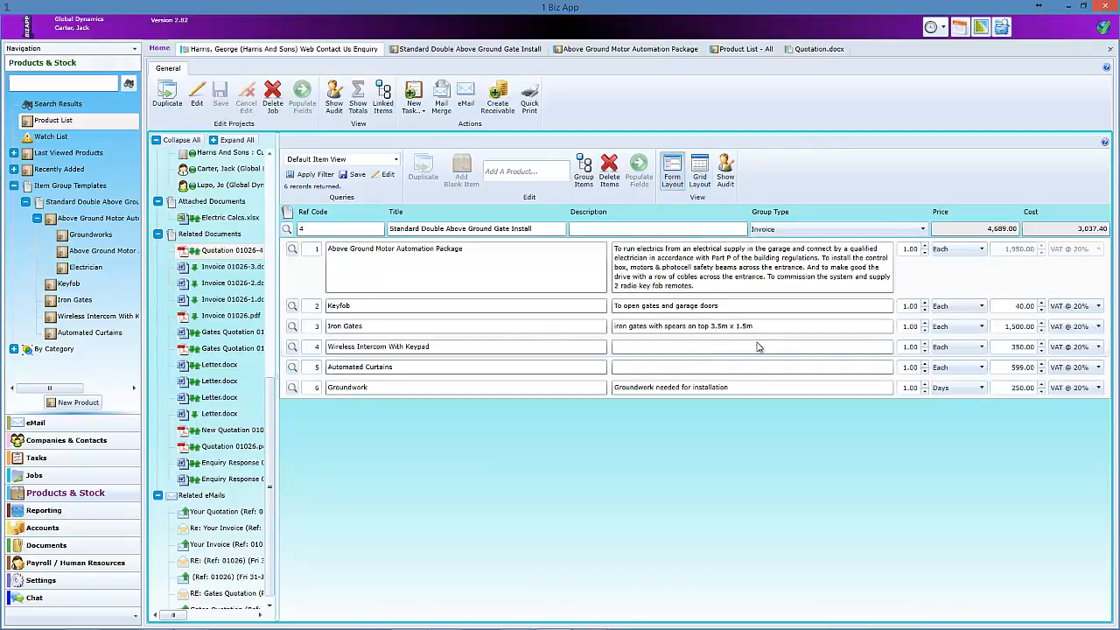
pyautogui.click(924, 383)
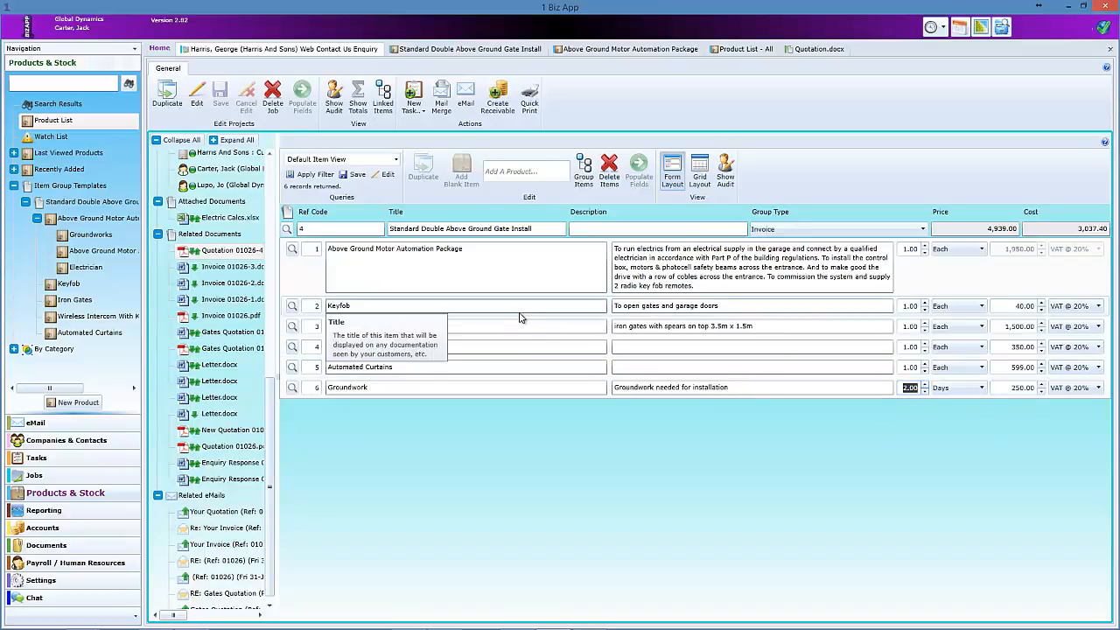
# - Collapse the related documents, e-mails and motor package nodes, then start Mail Merge for the gate install job
pyautogui.click(158, 233)
pyautogui.click(157, 485)
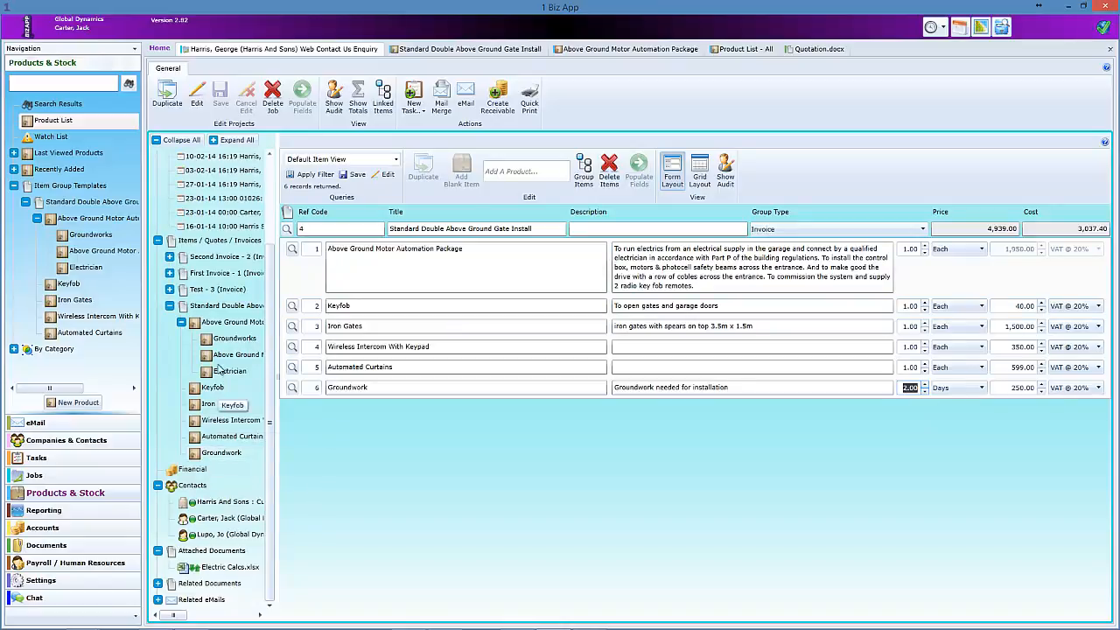
pyautogui.click(220, 309)
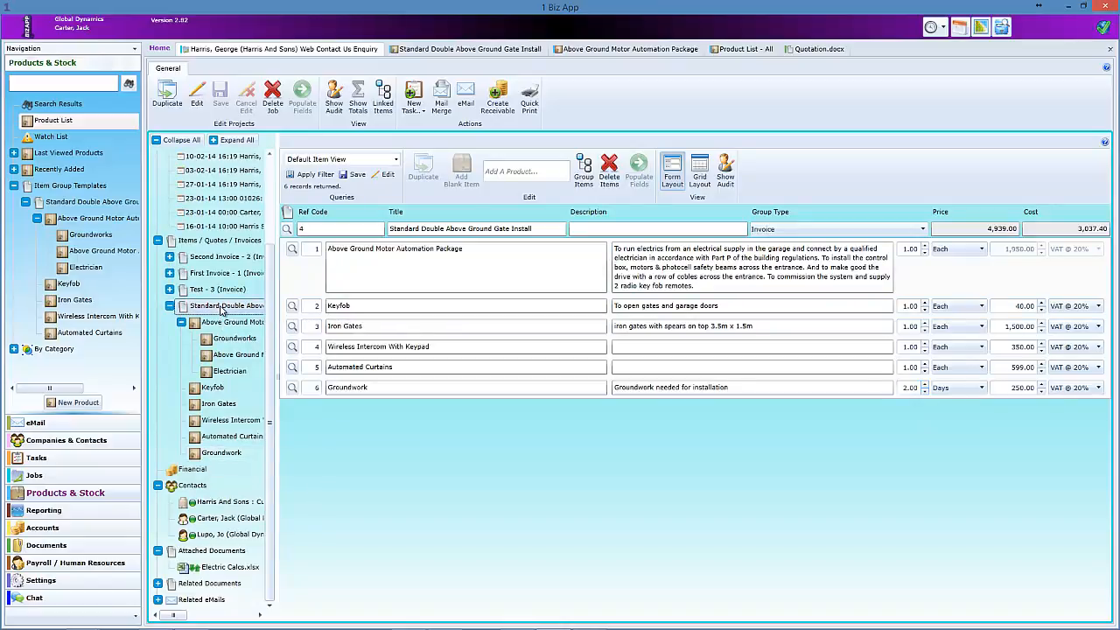
pyautogui.click(180, 323)
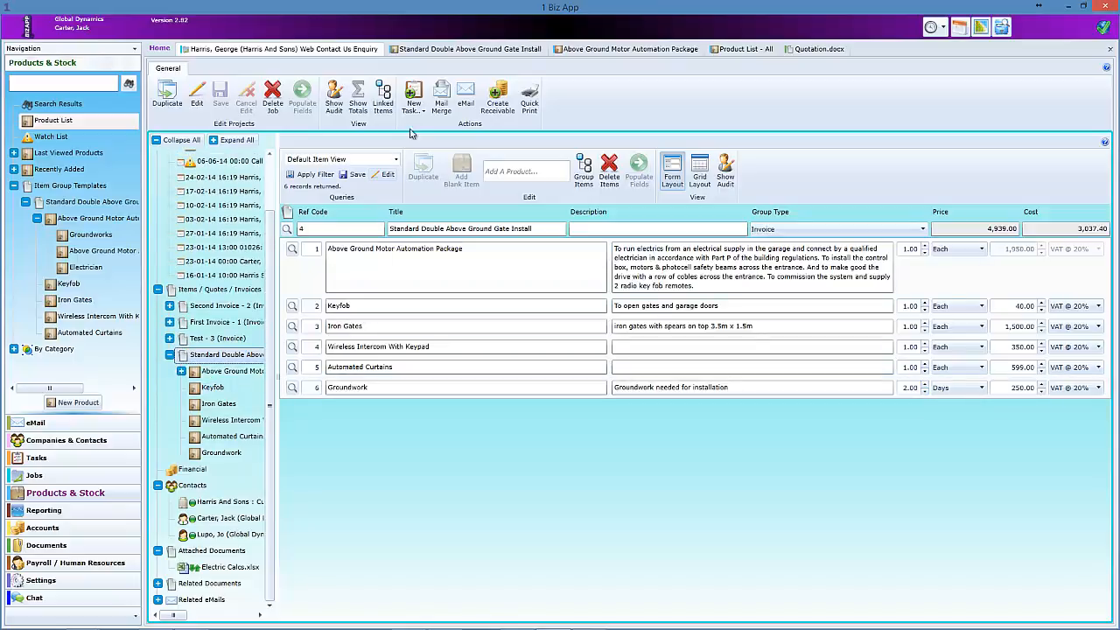
pyautogui.click(441, 98)
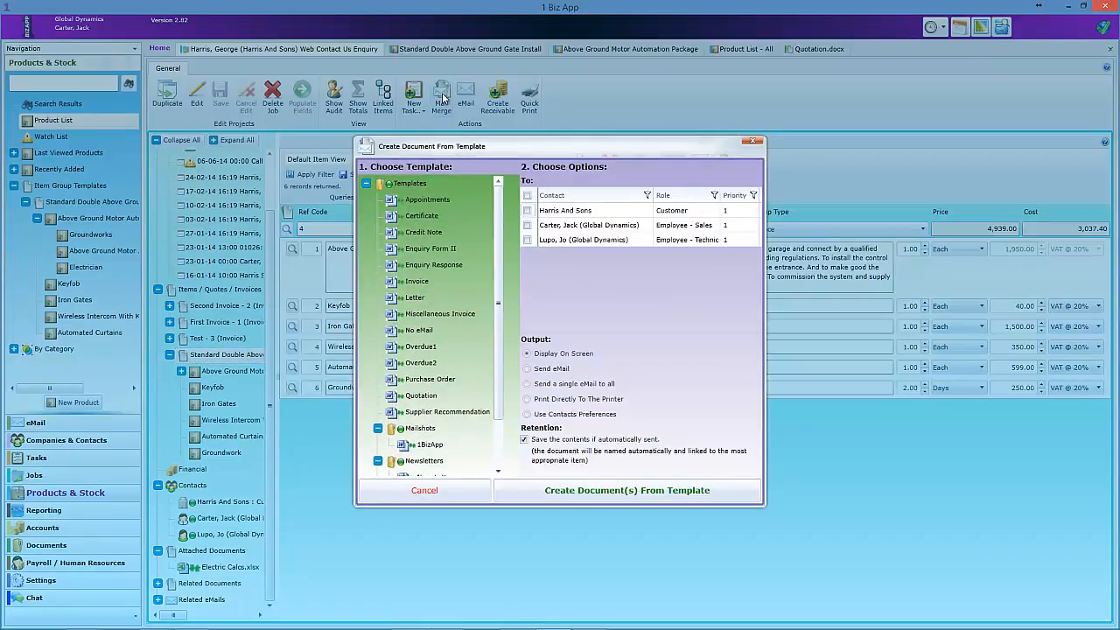
# - Generate invoice 01026-4 for Harris And Sons from the Invoice template and review its lines
pyautogui.click(417, 281)
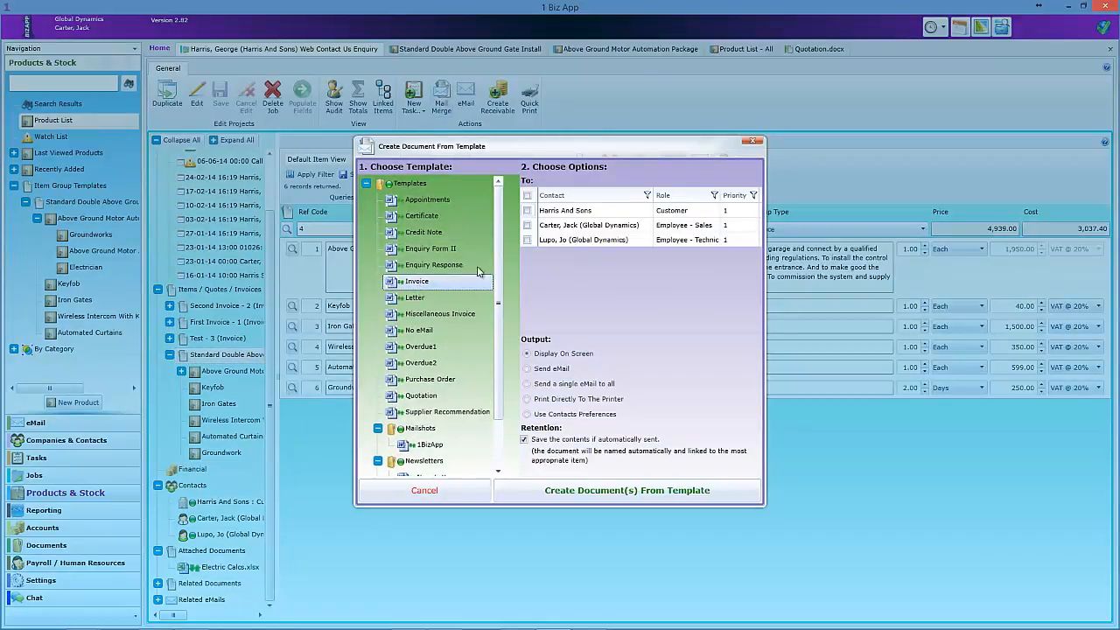
pyautogui.click(527, 210)
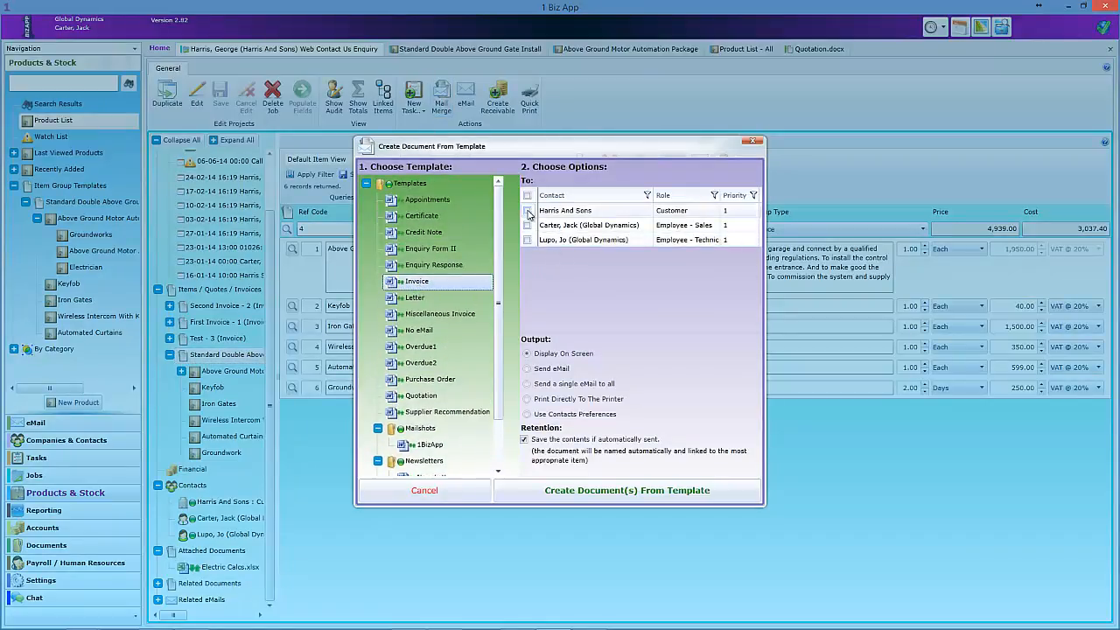
pyautogui.click(627, 490)
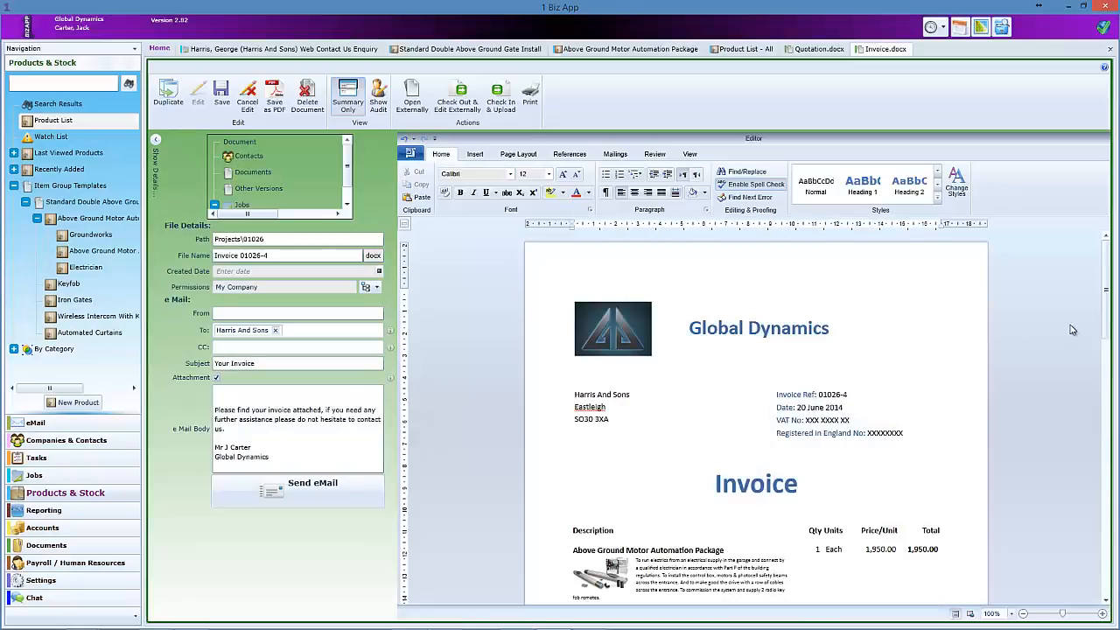
pyautogui.scroll(-10, 1046, 376)
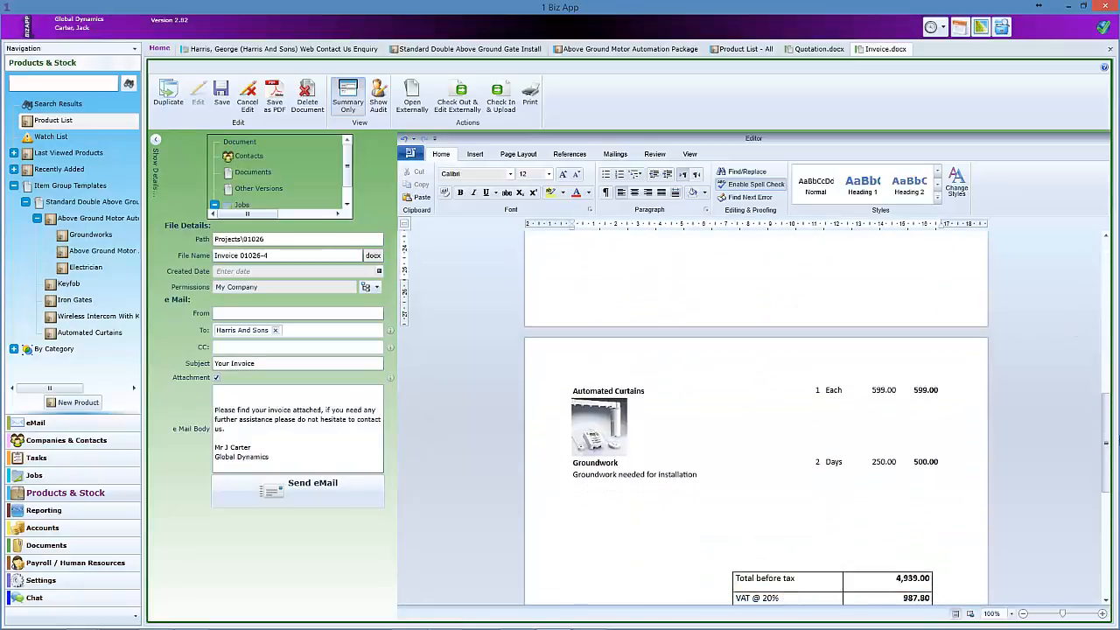
pyautogui.moveTo(915, 365); pyautogui.dragTo(926, 367)
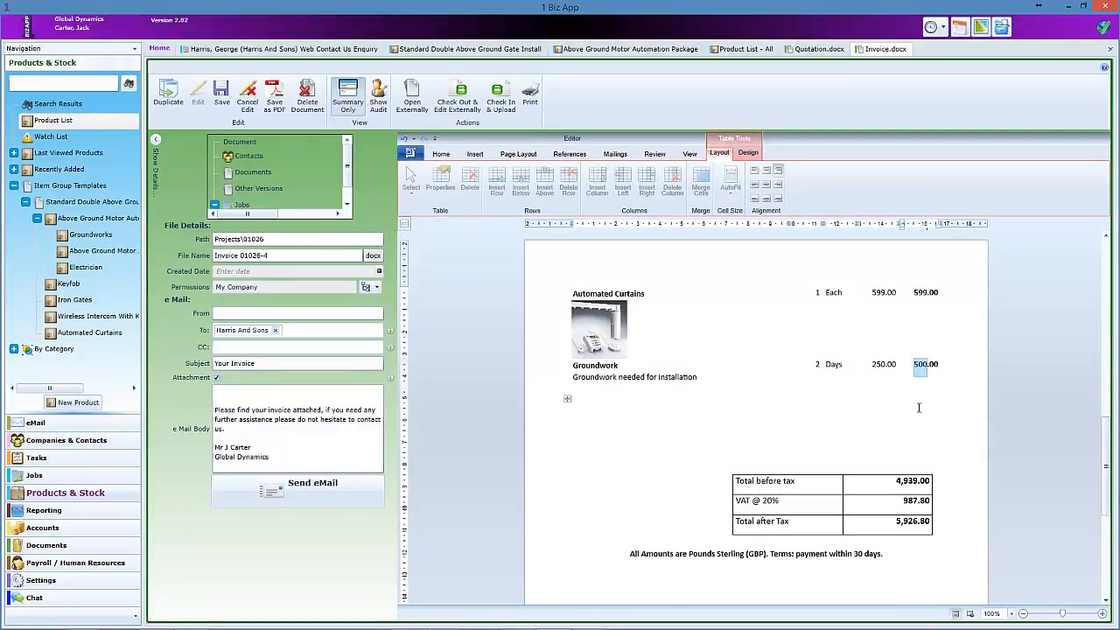
pyautogui.click(918, 408)
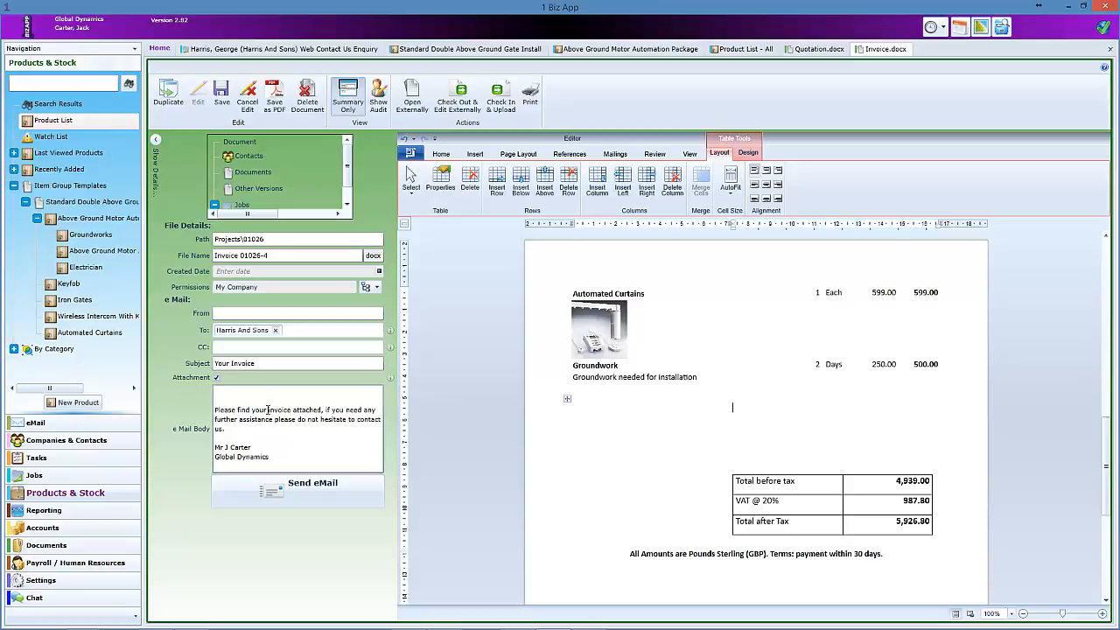
# - Email the invoice to the customer, saving the email details, and return to the job
pyautogui.click(312, 486)
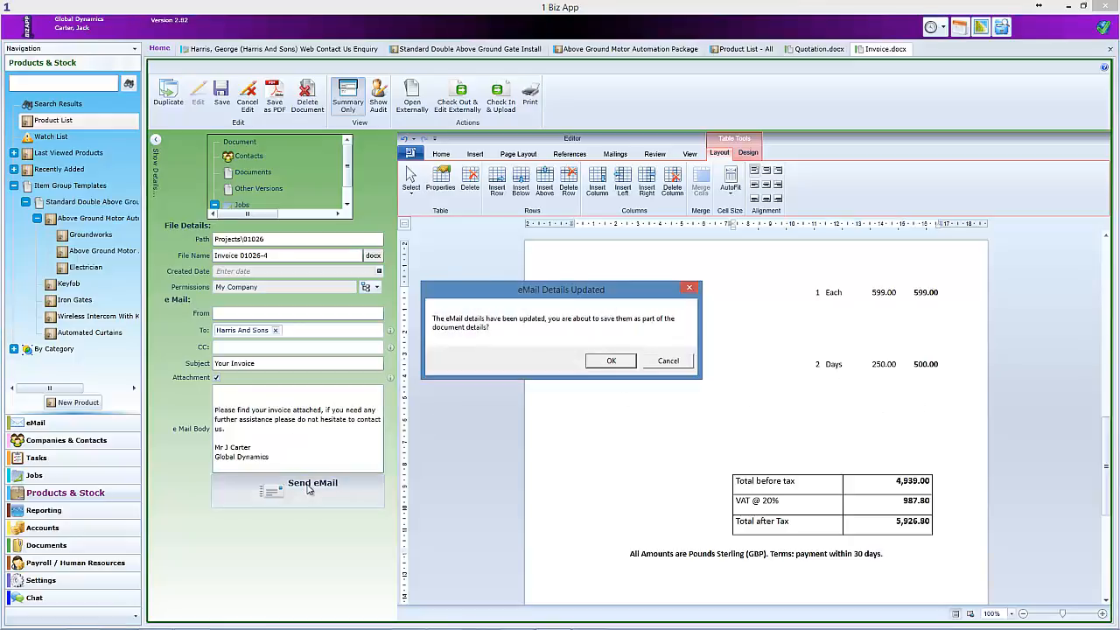
pyautogui.click(611, 361)
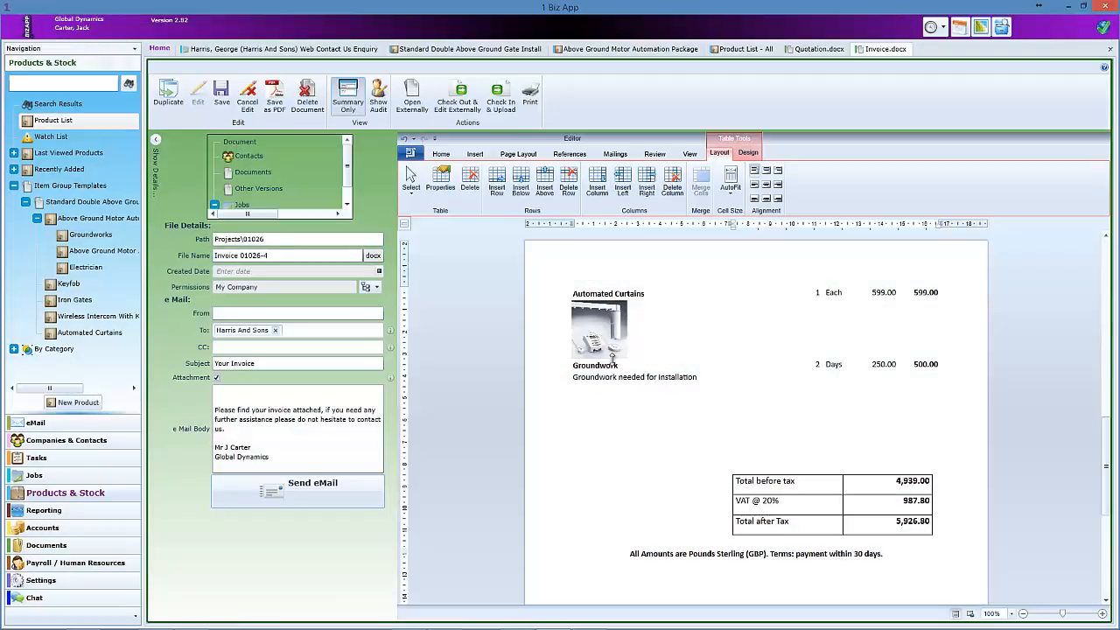
pyautogui.click(330, 49)
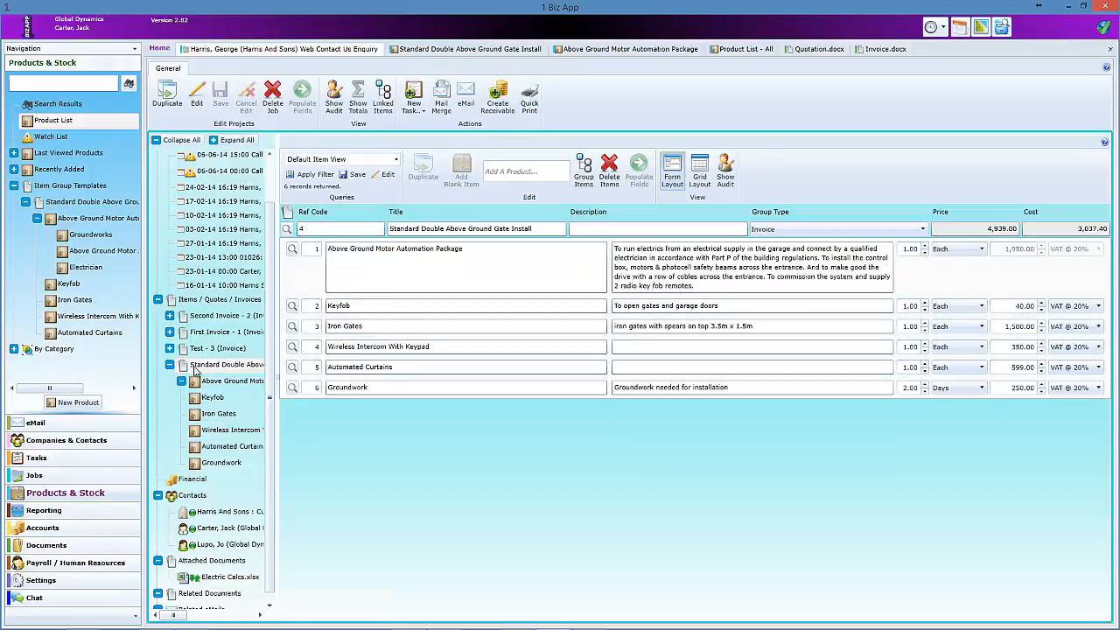
# - Show the job items in Grid Layout, expand Related eMails and widen the tree panel
pyautogui.click(698, 178)
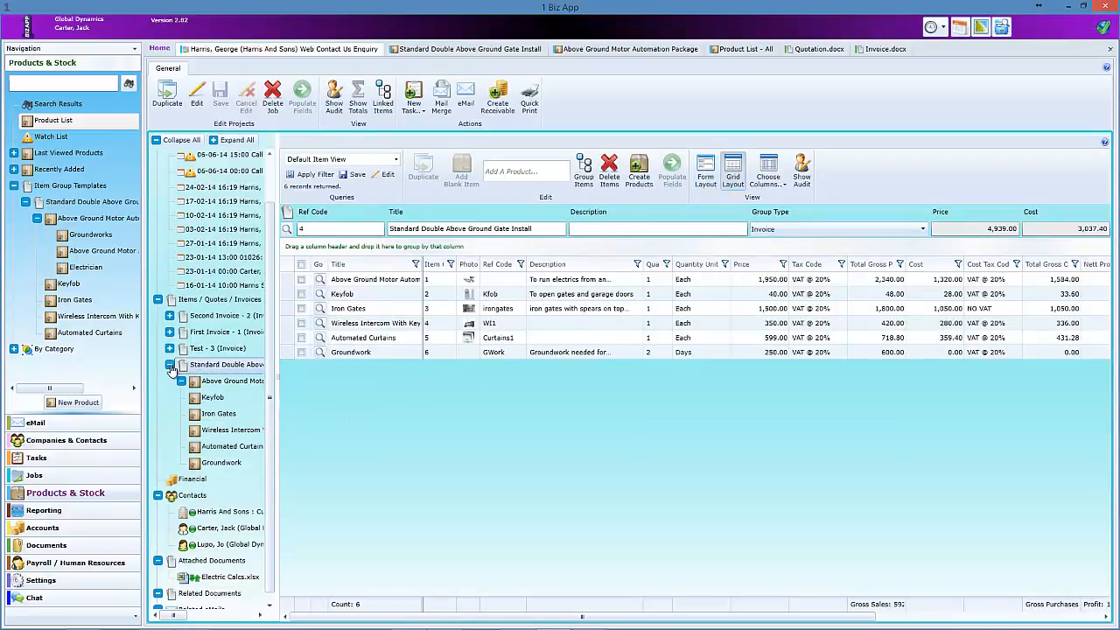
pyautogui.click(171, 365)
pyautogui.click(158, 564)
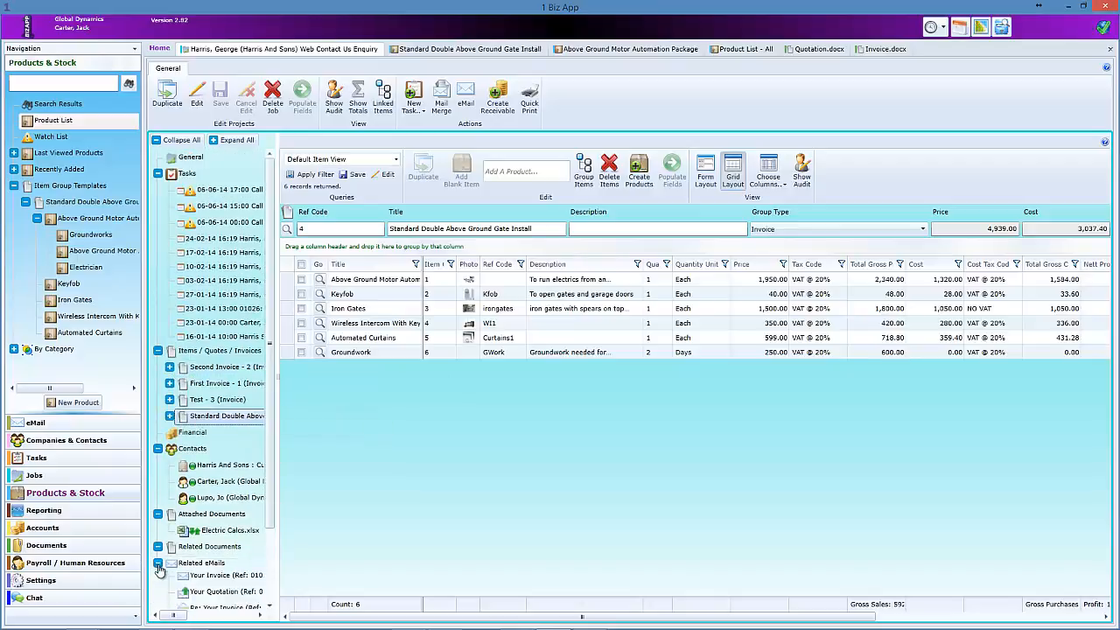
pyautogui.moveTo(270, 500); pyautogui.dragTo(364, 555)
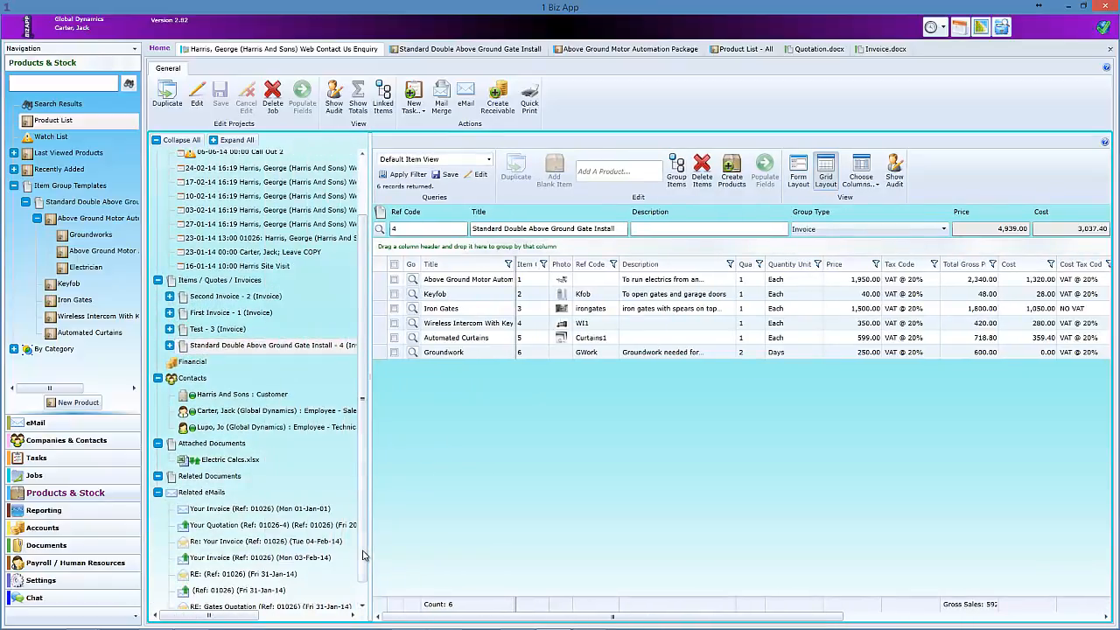
pyautogui.scroll(-1, 364, 555)
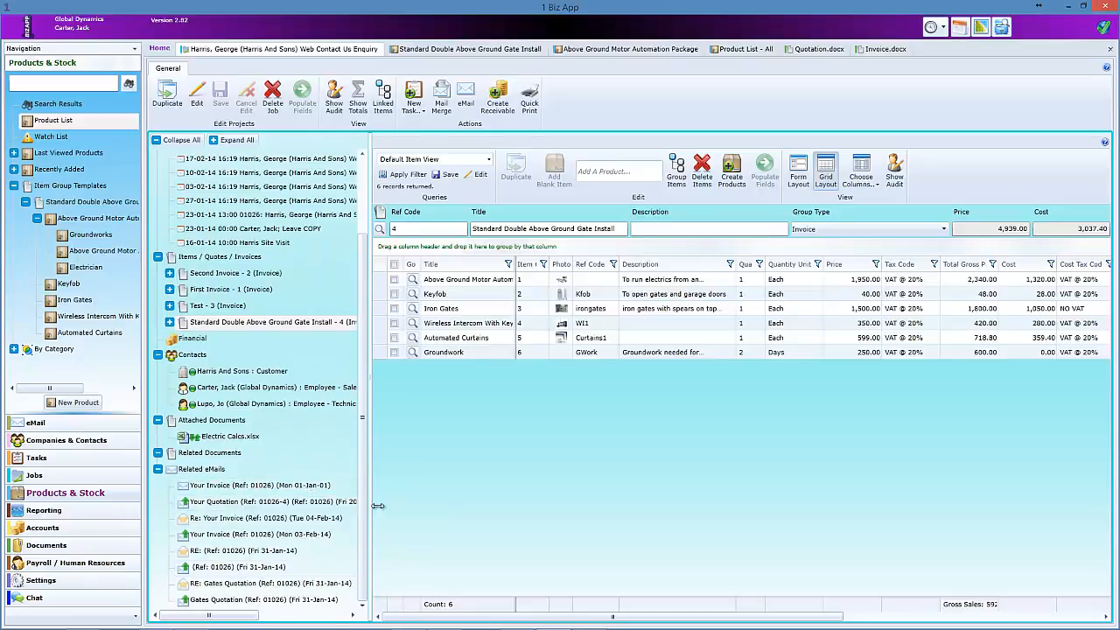
pyautogui.moveTo(369, 511); pyautogui.dragTo(407, 511)
pyautogui.scroll(-1, 388, 542)
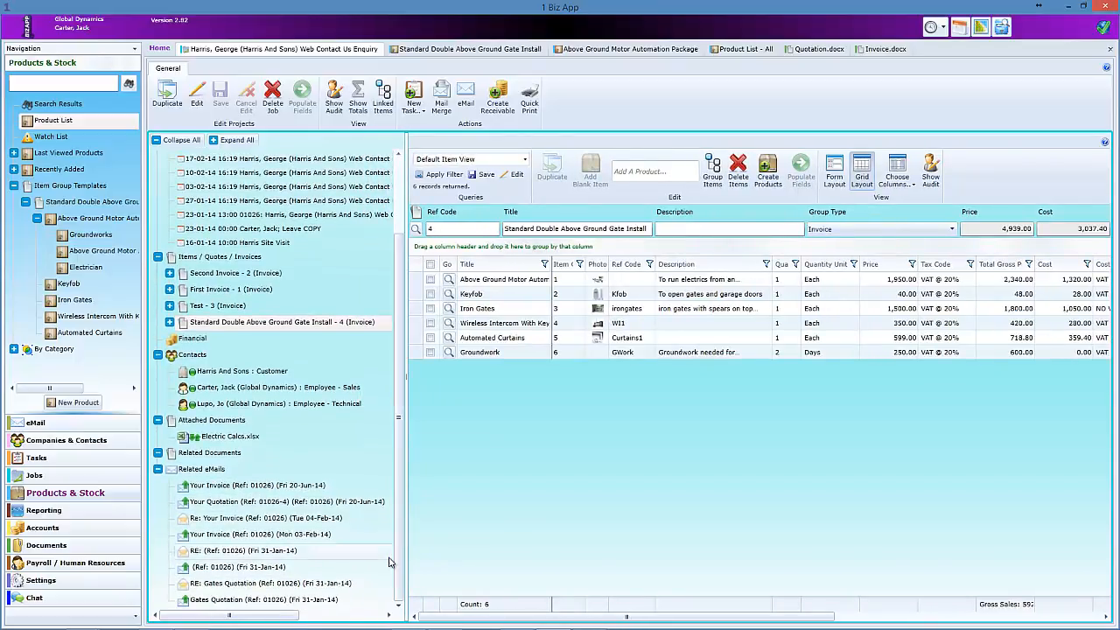
# - Open and close the sent Your Invoice email, check related documents, and narrow the tree panel
pyautogui.doubleClick(205, 493)
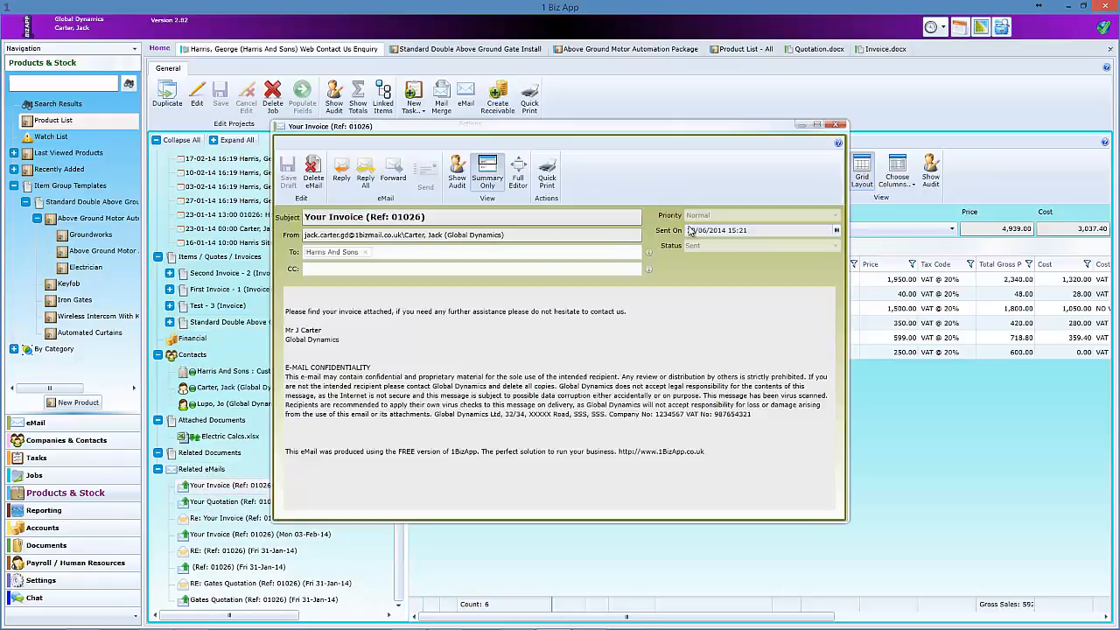
pyautogui.click(837, 125)
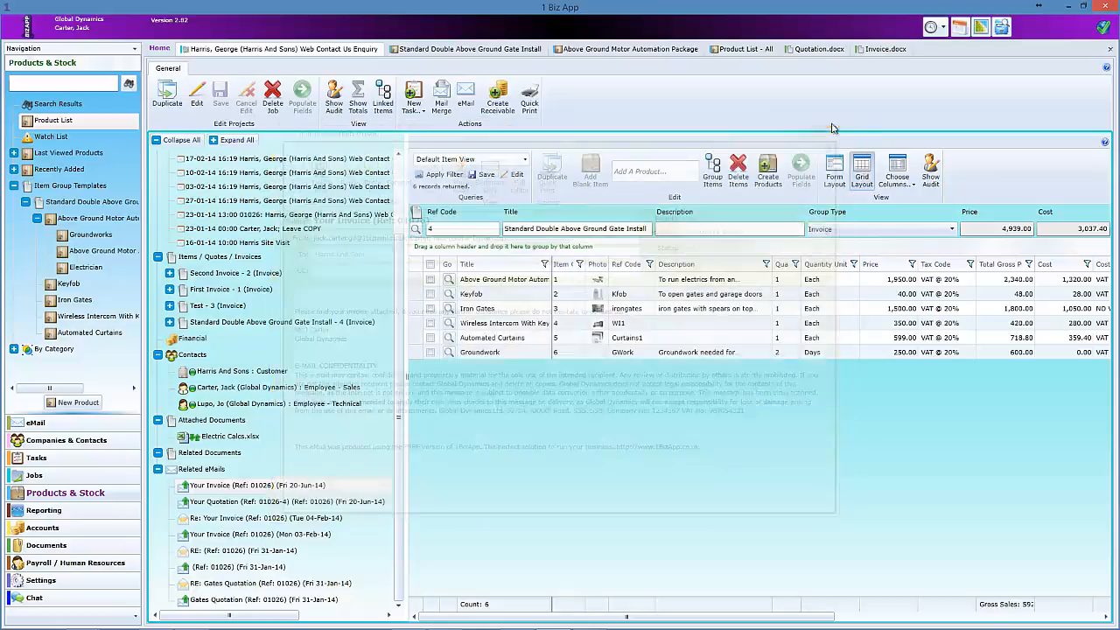
pyautogui.click(157, 469)
pyautogui.click(157, 546)
pyautogui.scroll(-1, 401, 432)
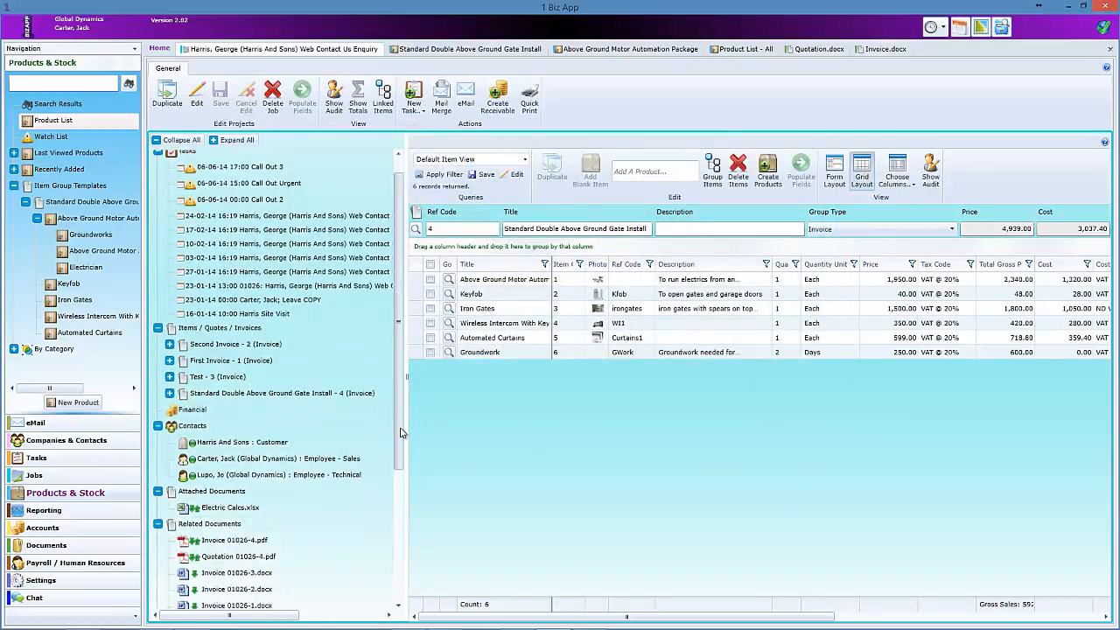
pyautogui.scroll(-3, 400, 432)
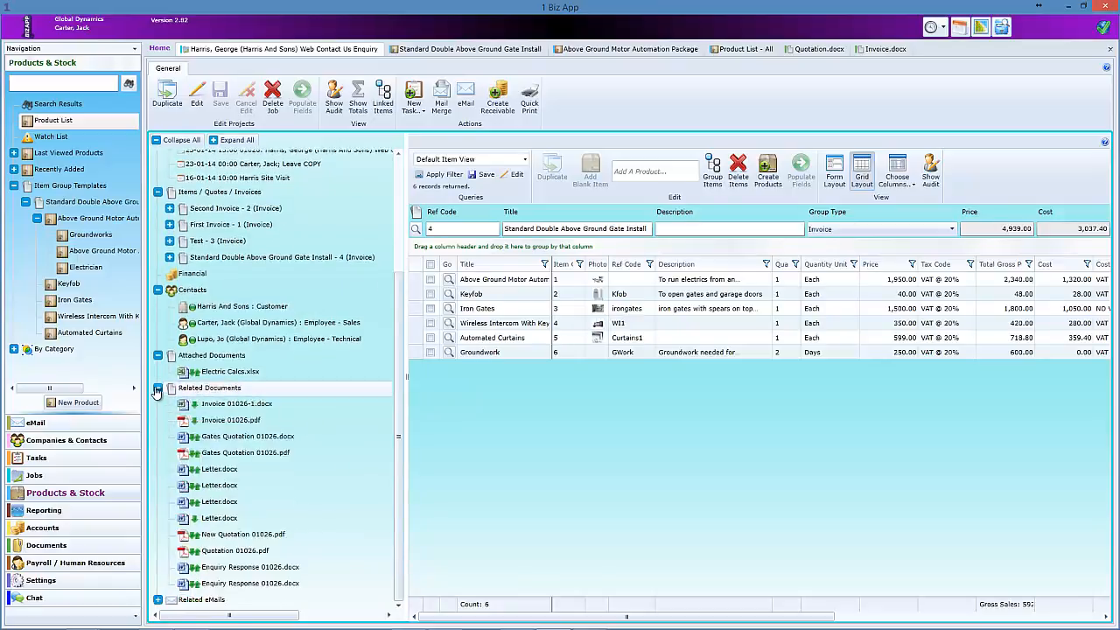
pyautogui.click(157, 386)
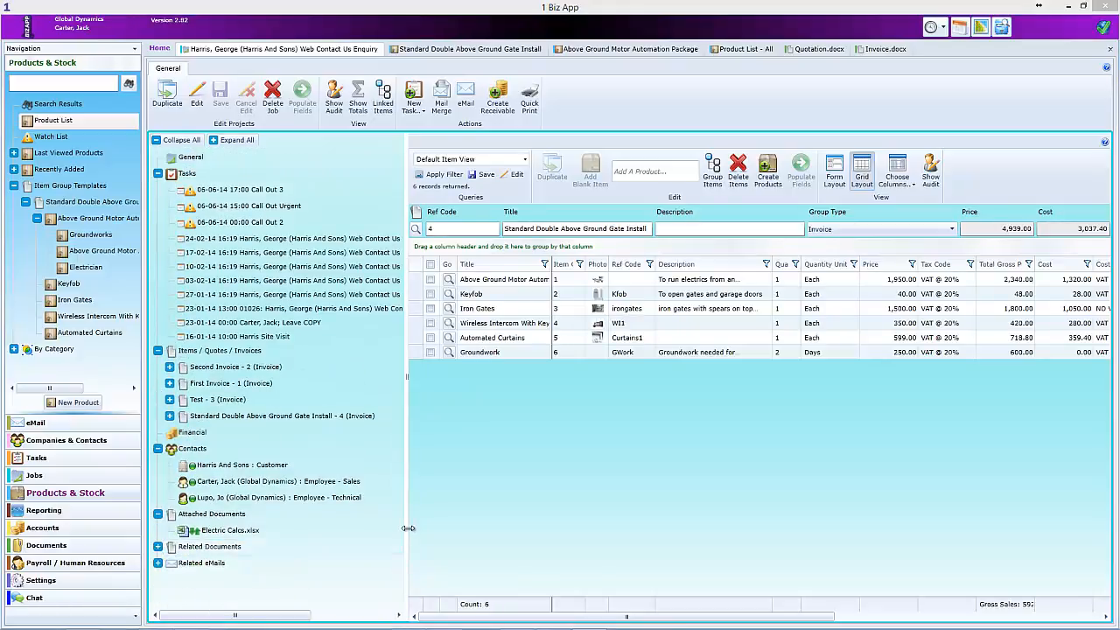
pyautogui.moveTo(405, 526); pyautogui.dragTo(256, 523)
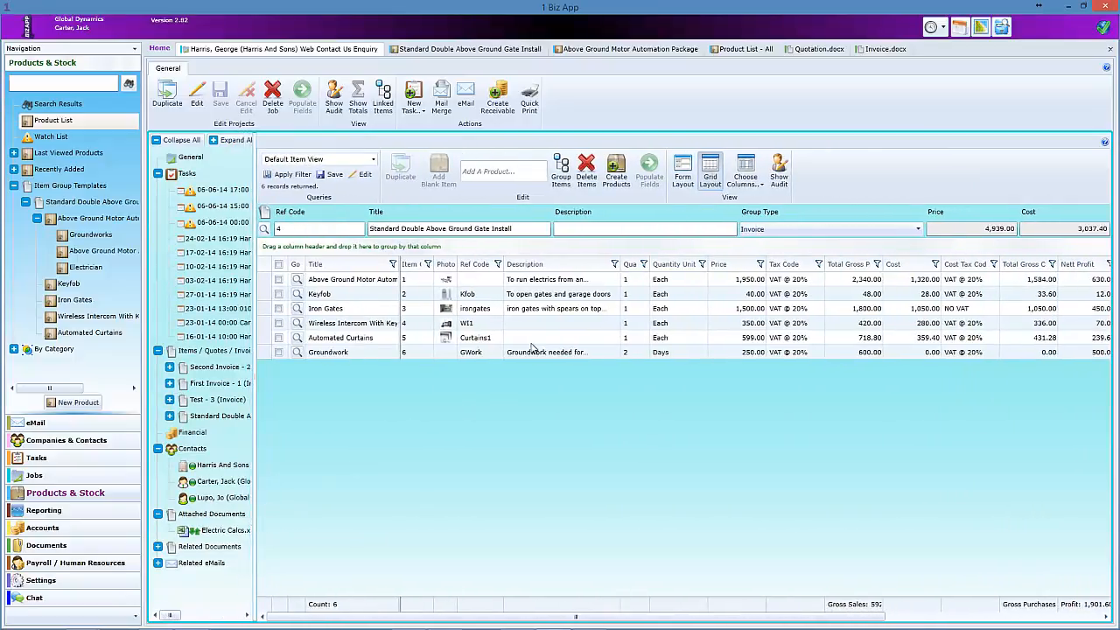
# - Add a fifth blank item group (ref 5, Invoice) titled New Quote and open its detail view
pyautogui.click(192, 352)
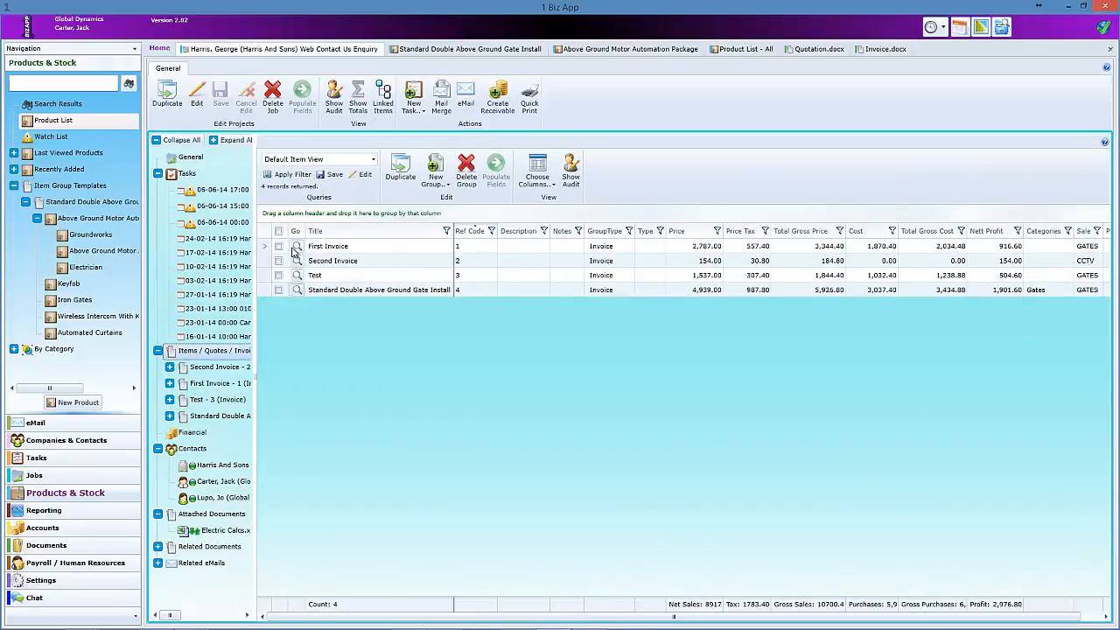
pyautogui.click(436, 166)
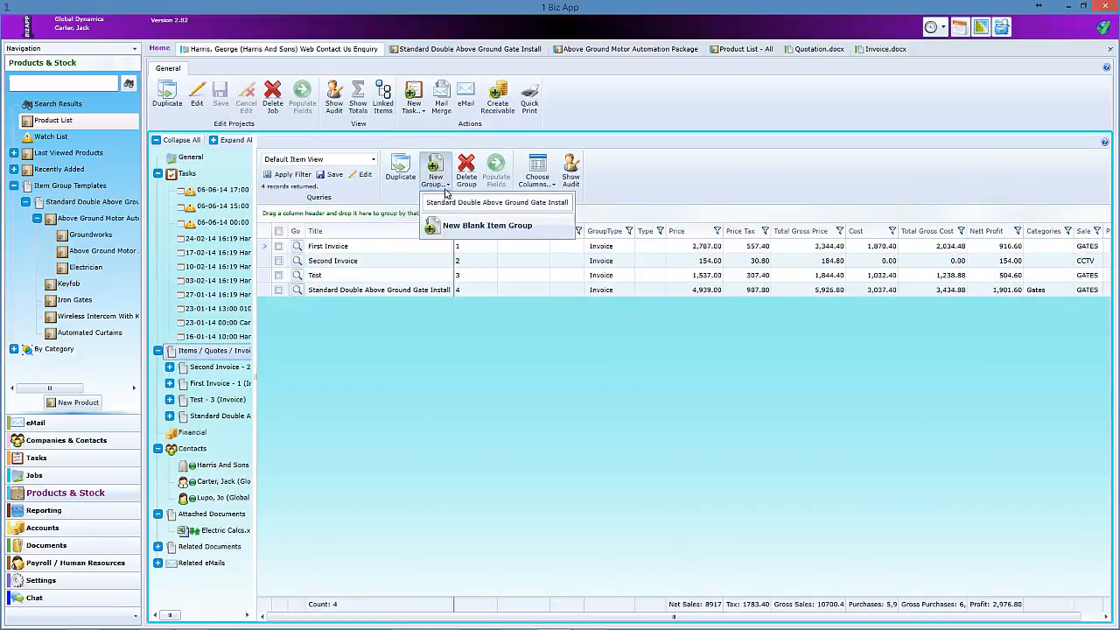
pyautogui.click(461, 218)
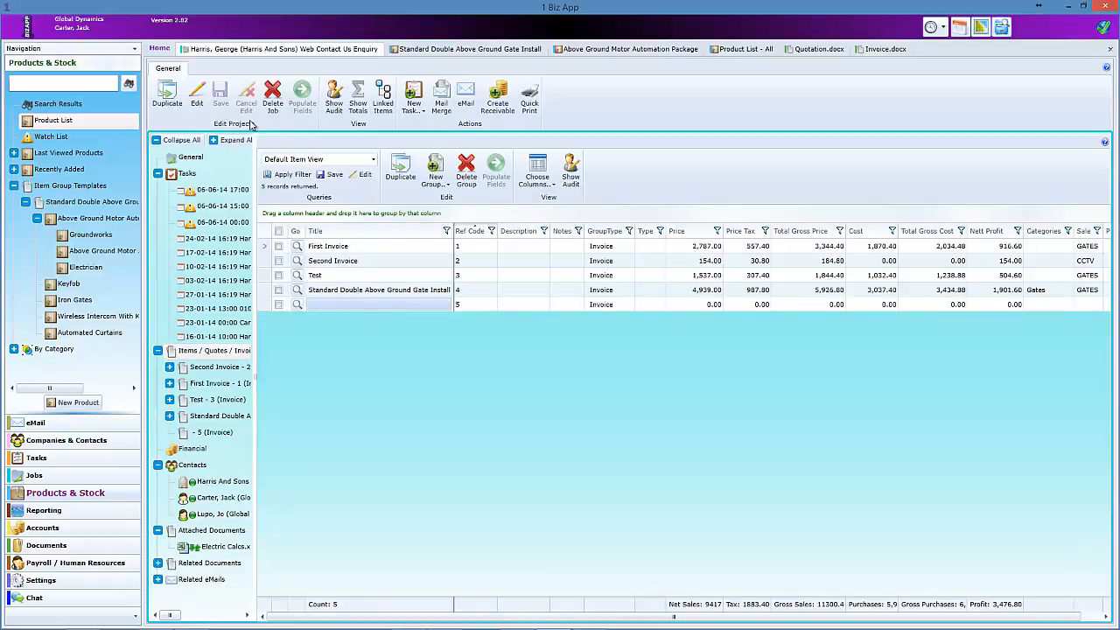
pyautogui.click(199, 99)
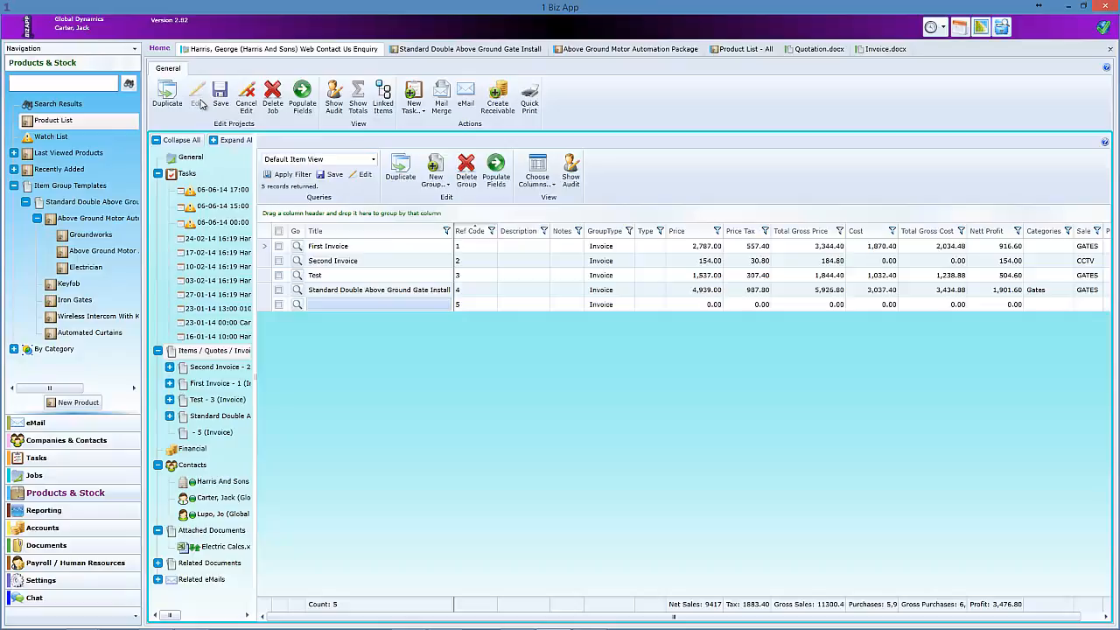
pyautogui.click(340, 304)
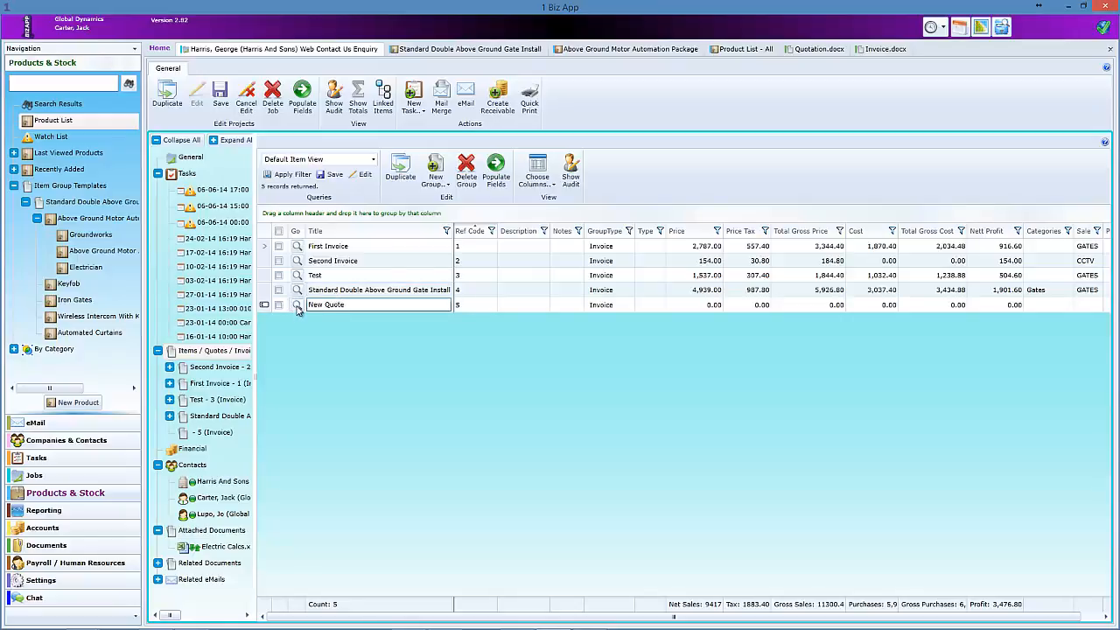
pyautogui.click(298, 305)
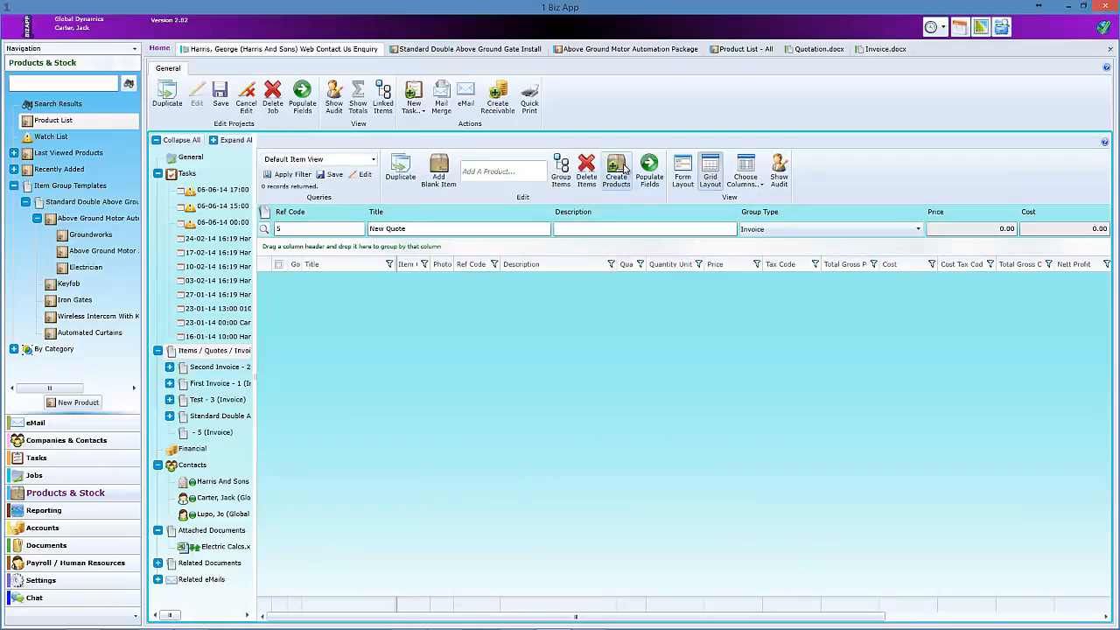
# - In Form Layout, add Above Ground Motor Automation Package, CCTV Camera - HD and Entry Keypad (quantity 2)
pyautogui.click(682, 171)
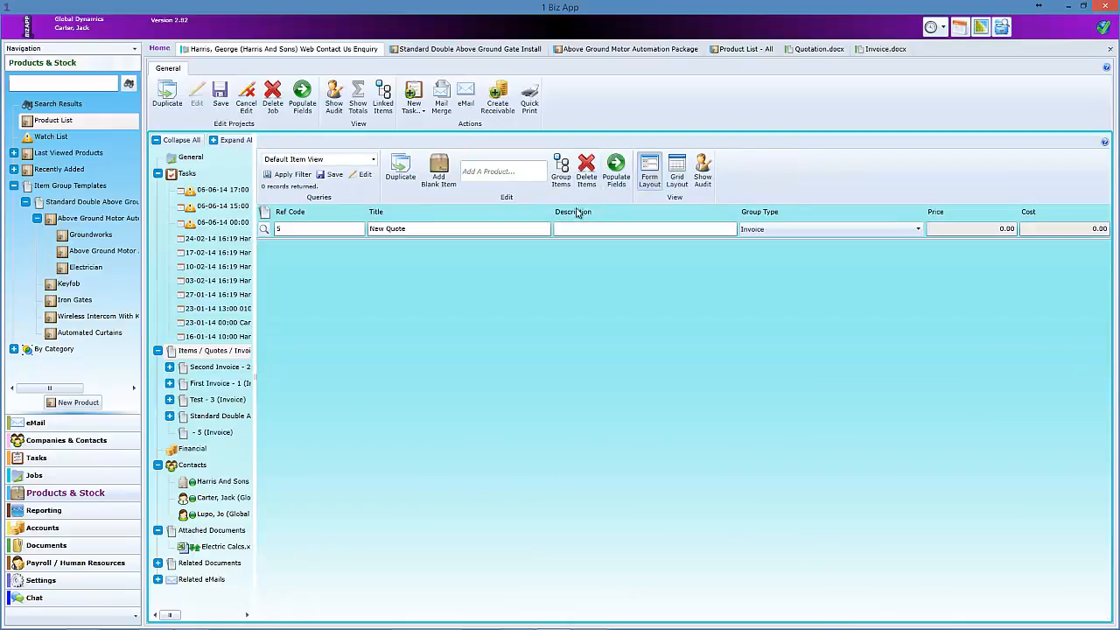
pyautogui.click(479, 173)
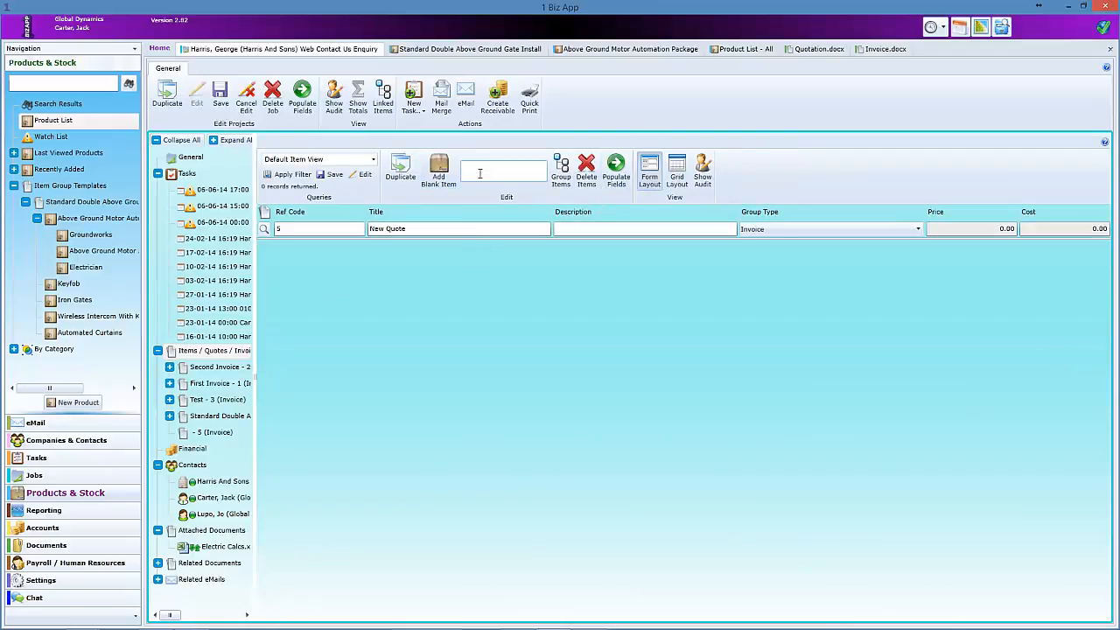
pyautogui.write('t')
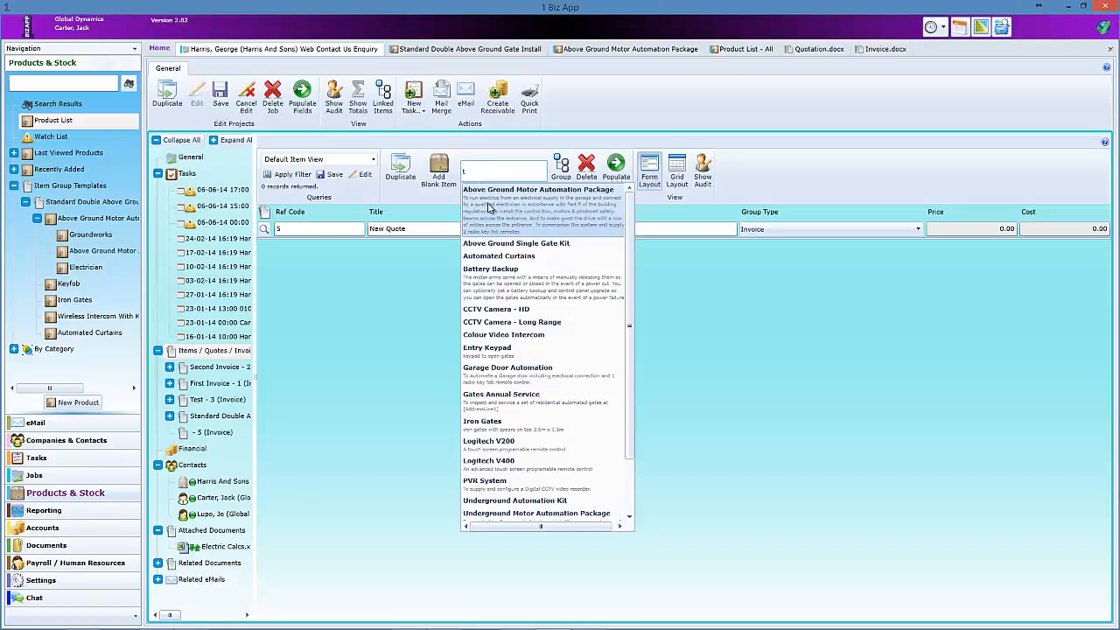
pyautogui.click(490, 209)
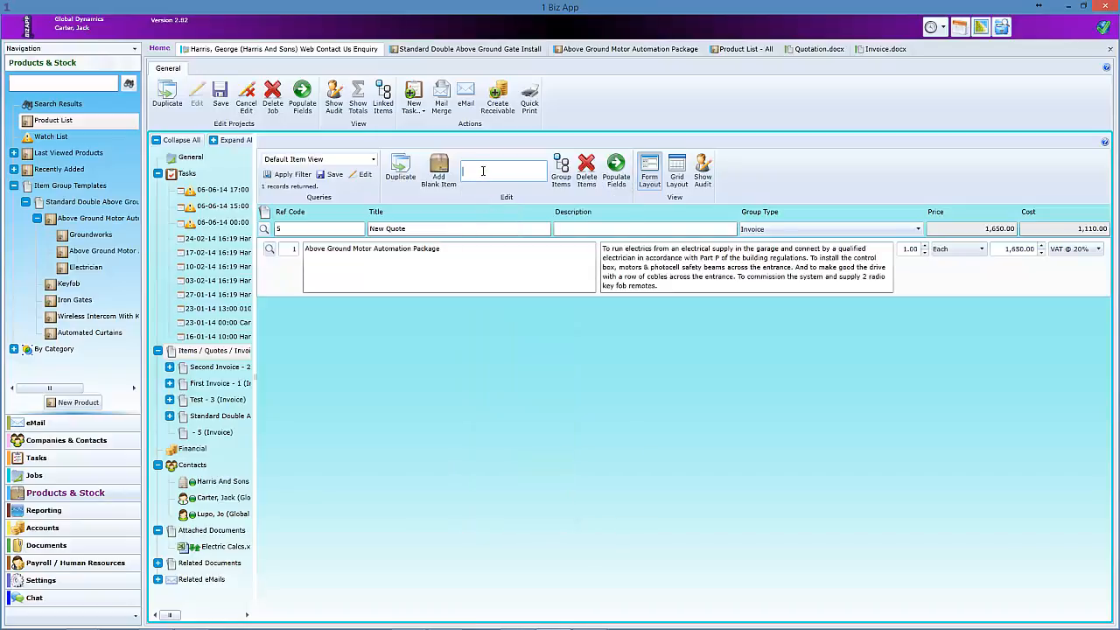
pyautogui.write('d')
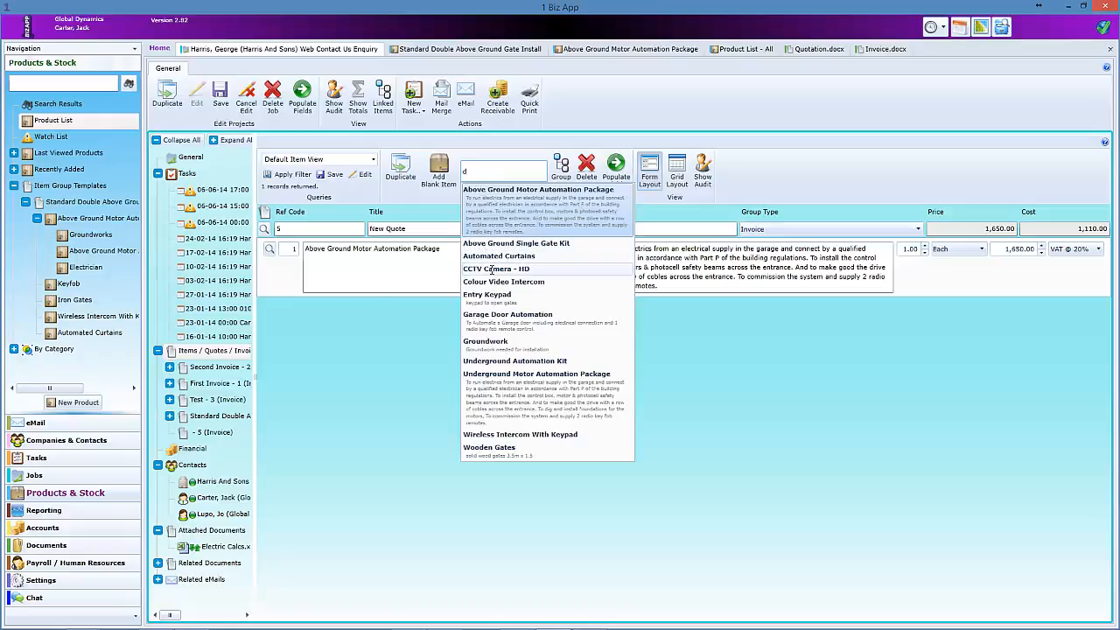
pyautogui.click(493, 269)
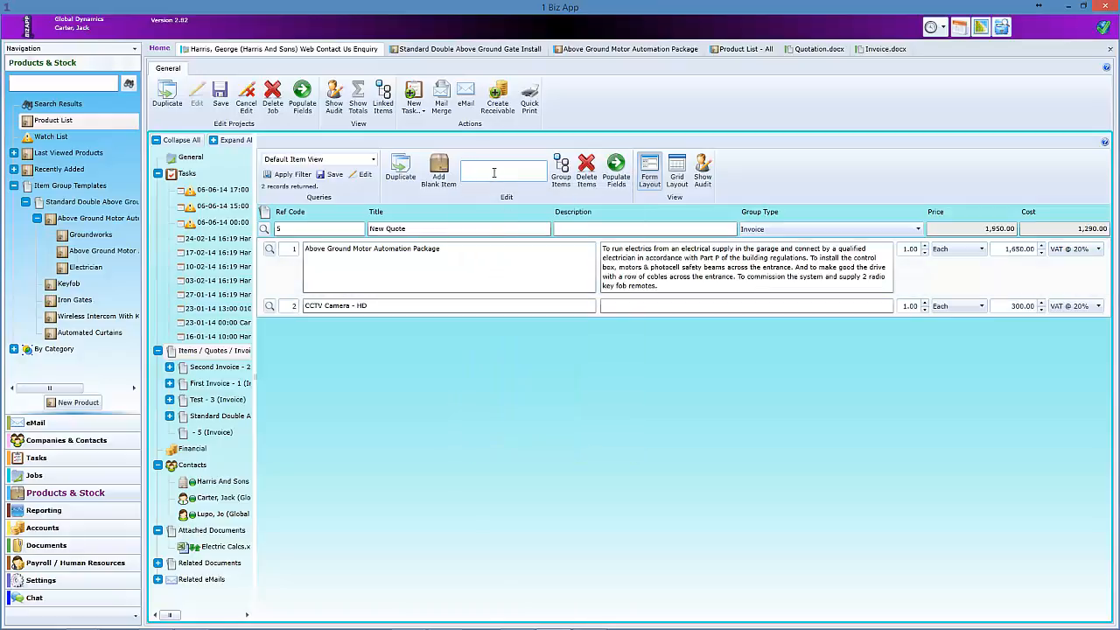
pyautogui.write('k')
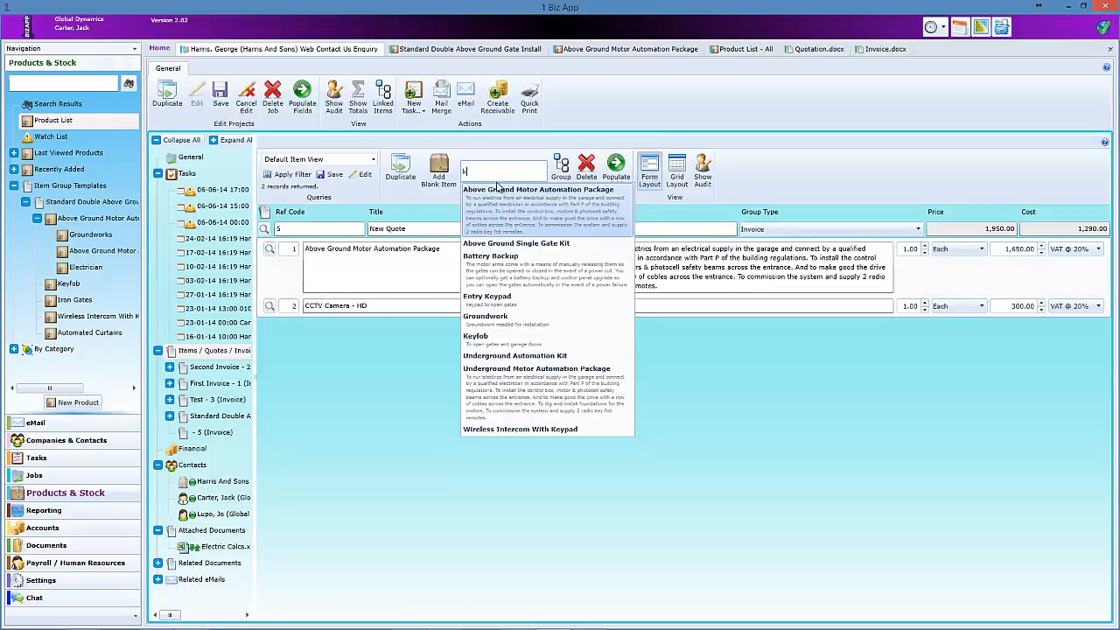
pyautogui.click(501, 299)
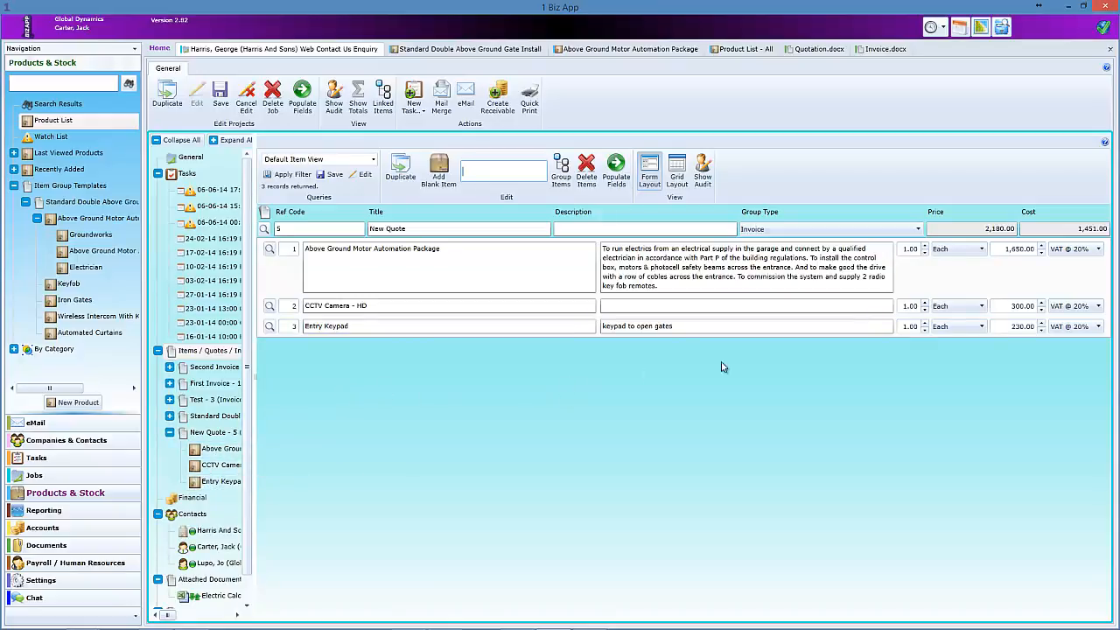
pyautogui.click(924, 323)
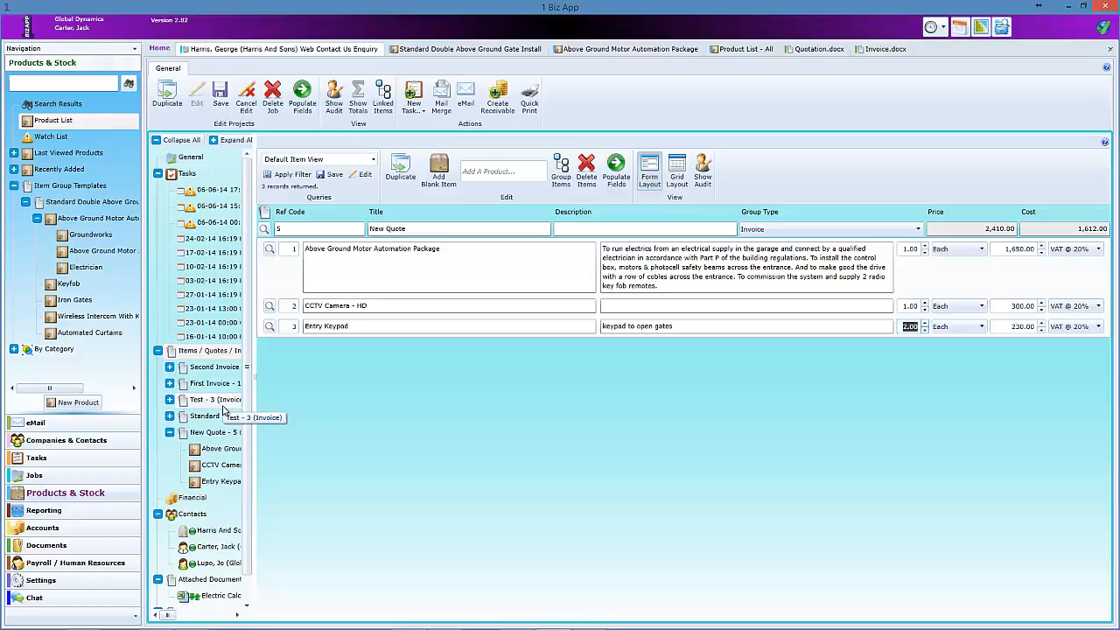
# - Add a Sundry Items line described 'Additional hardware' with a price of 350
pyautogui.click(439, 168)
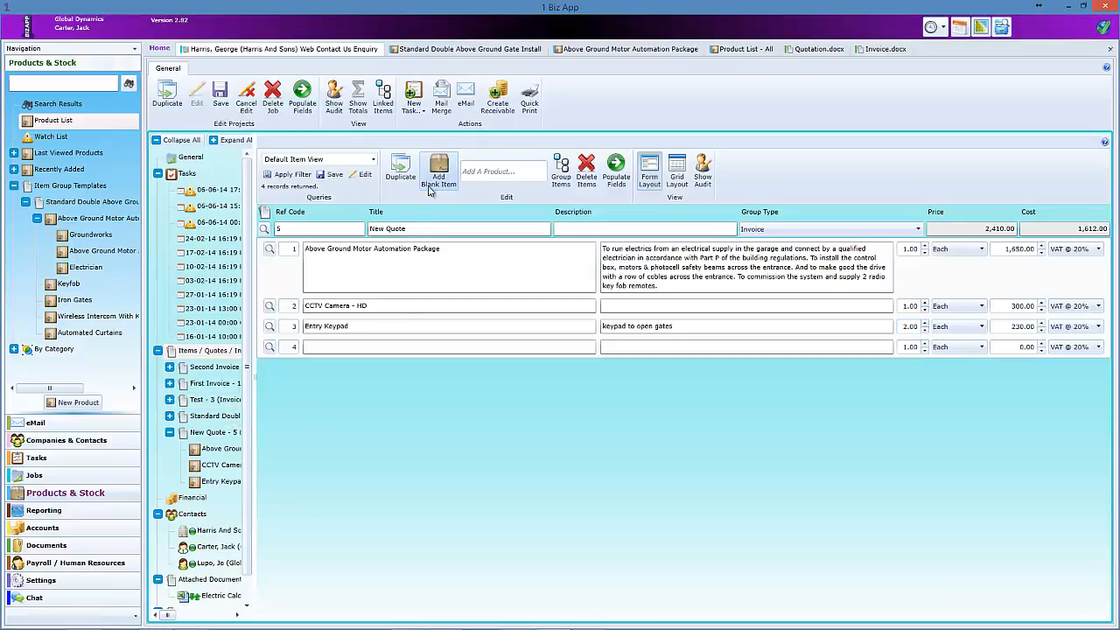
pyautogui.write('Sur')
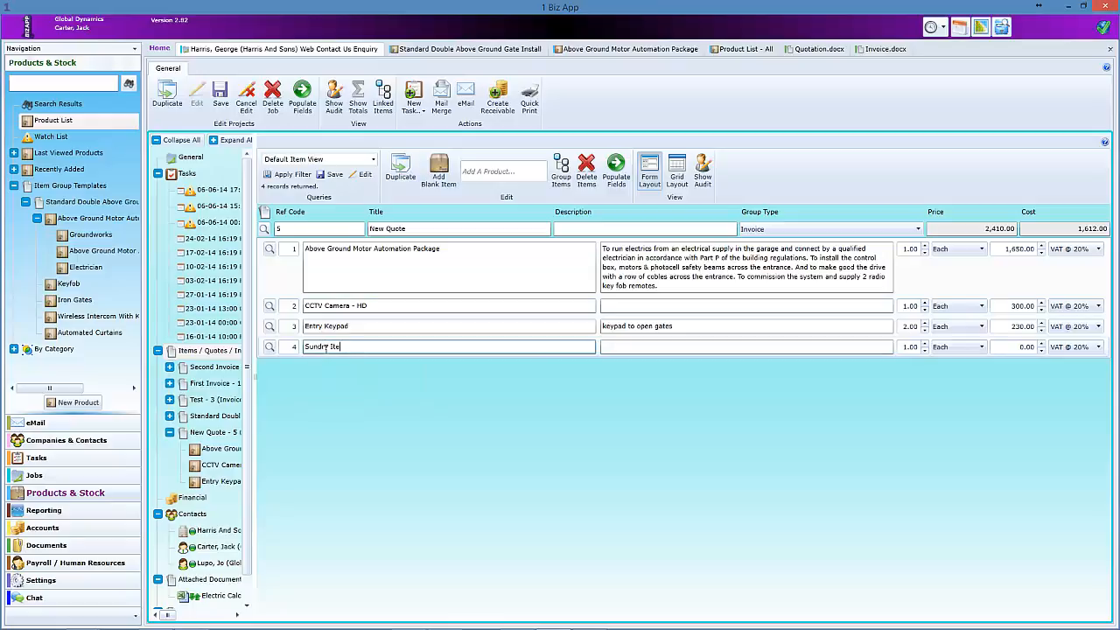
pyautogui.click(638, 346)
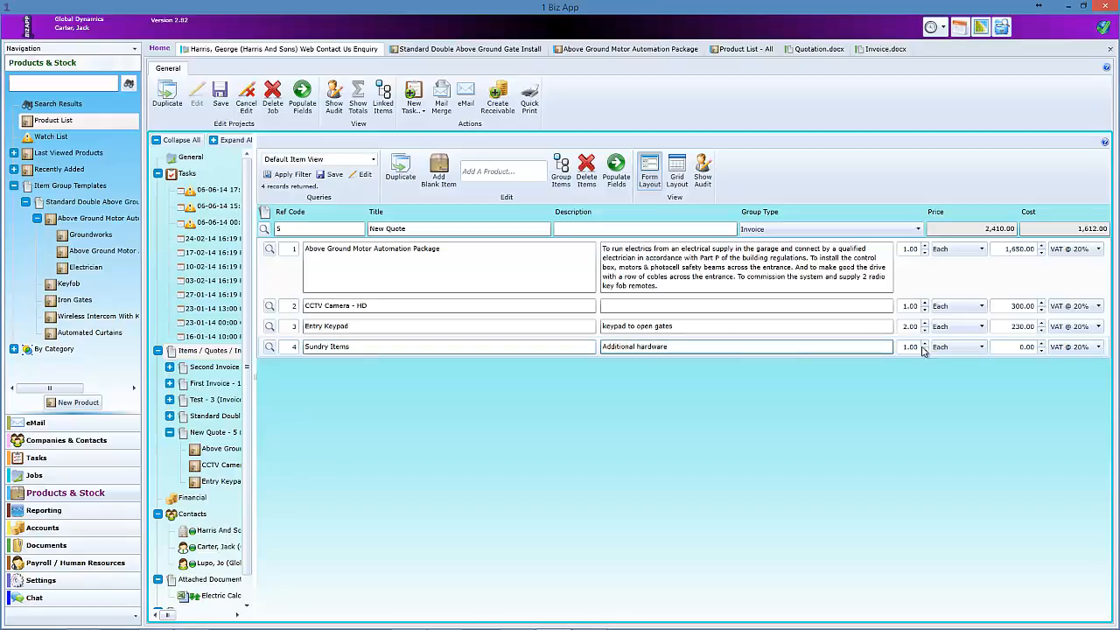
pyautogui.click(999, 347)
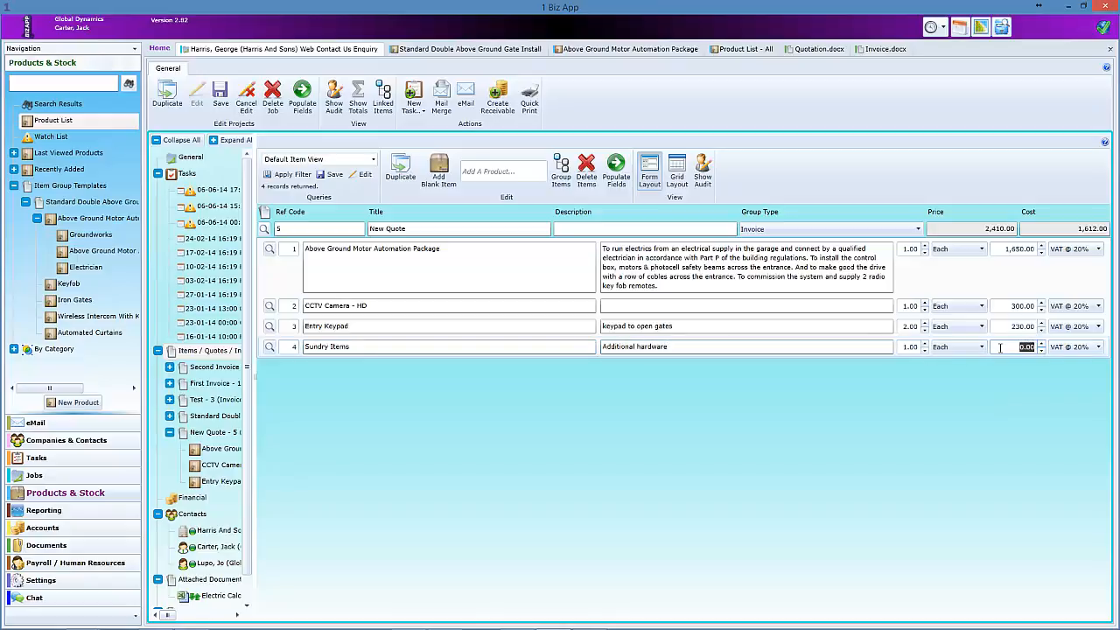
pyautogui.write('350')
pyautogui.click(984, 382)
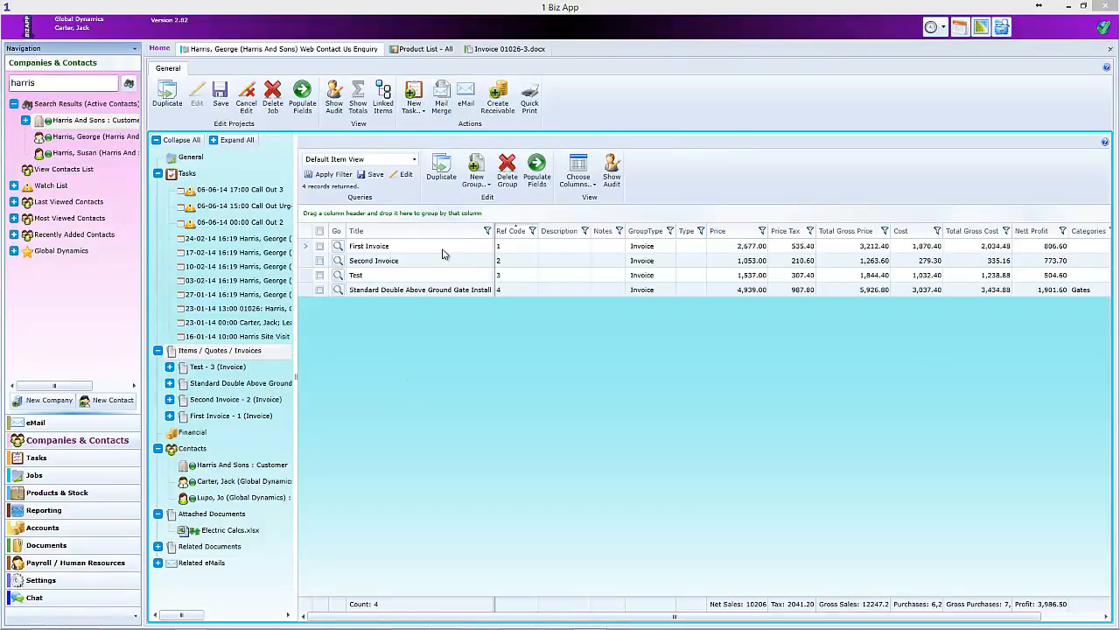
# - Create a blank item group titled New Gate Install and open its detail view
pyautogui.click(479, 176)
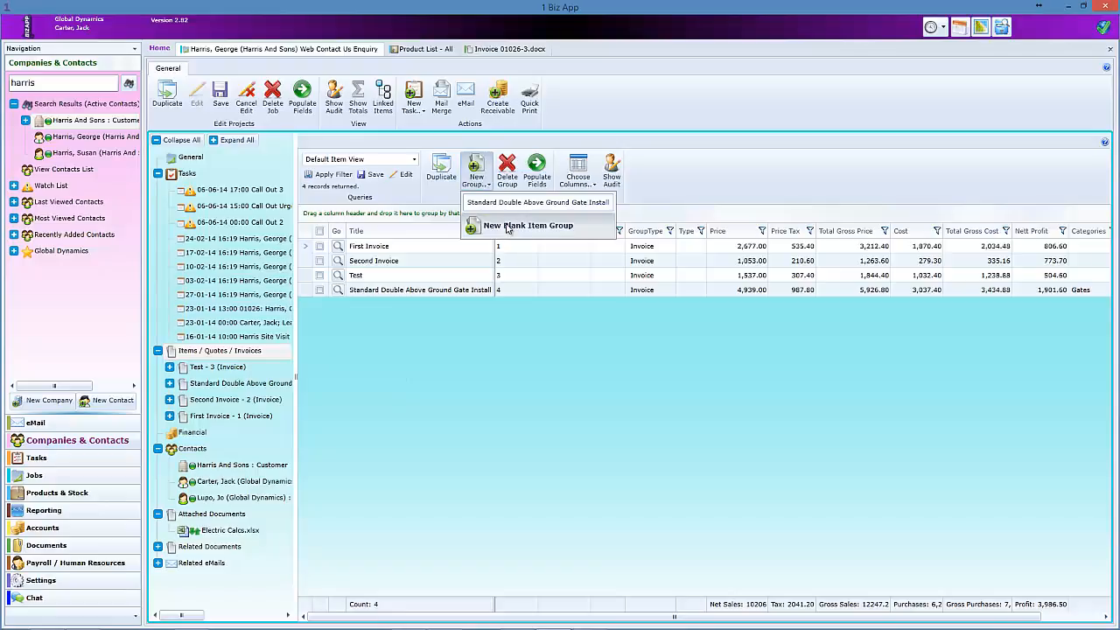
pyautogui.click(507, 225)
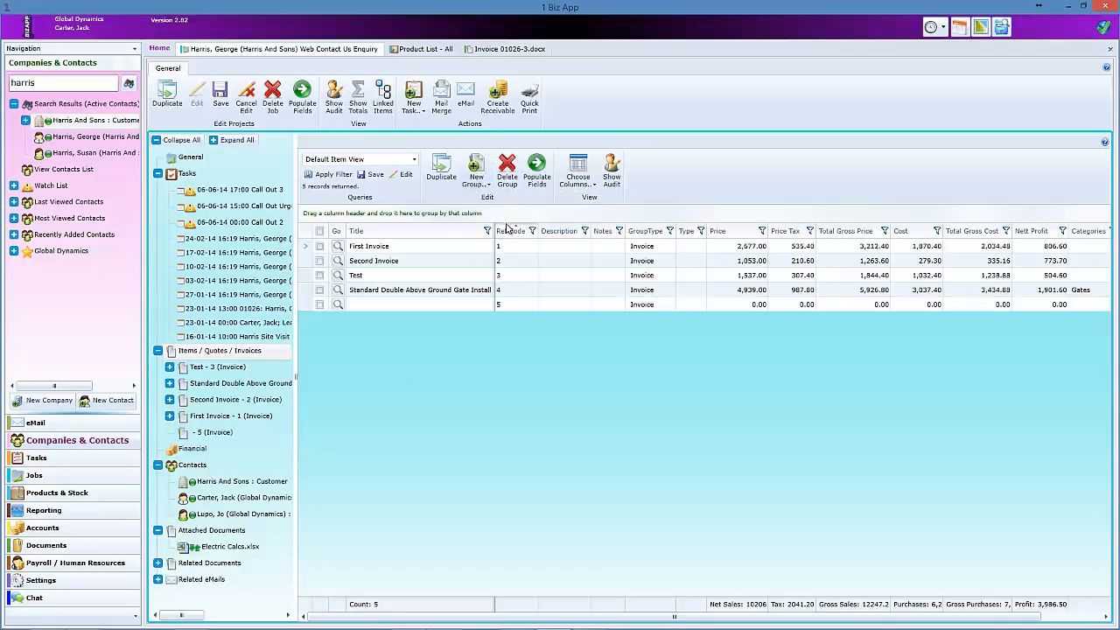
pyautogui.click(365, 305)
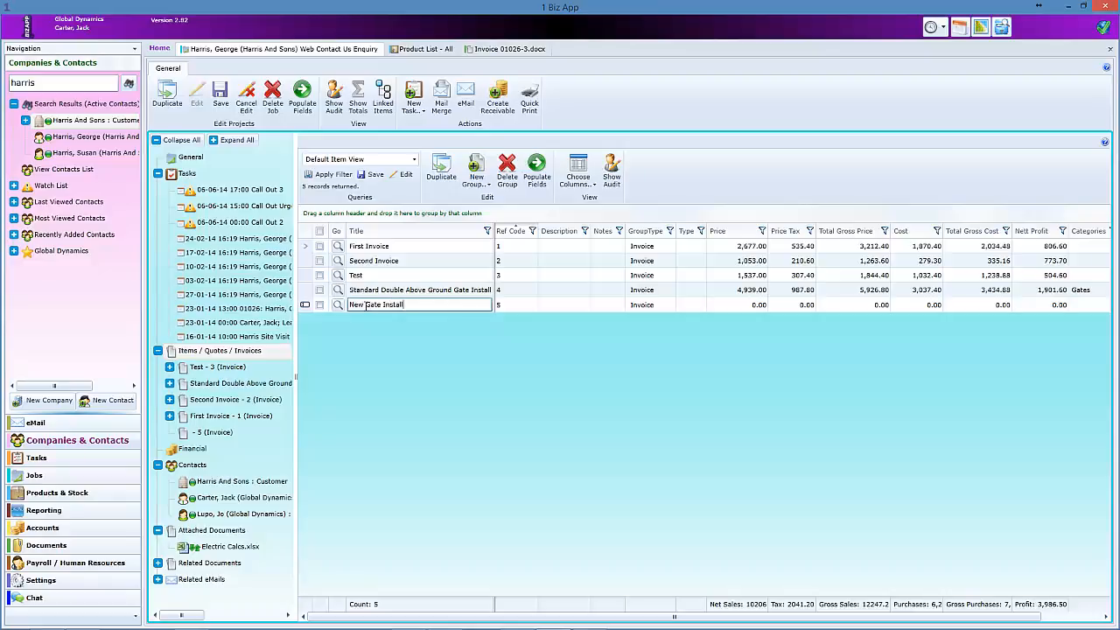
pyautogui.click(543, 305)
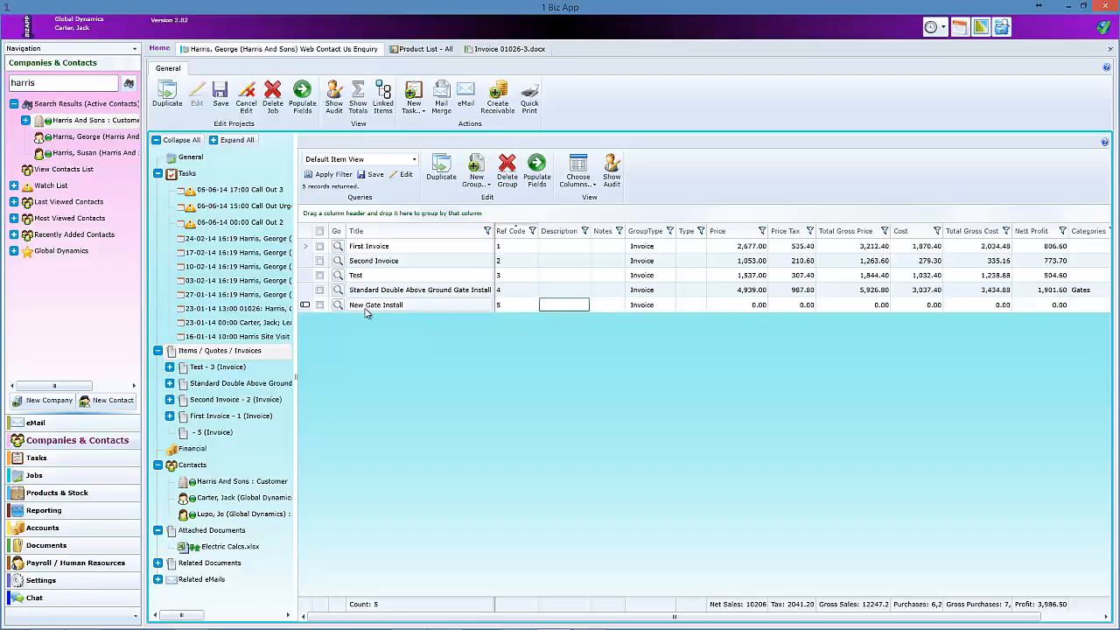
pyautogui.click(338, 306)
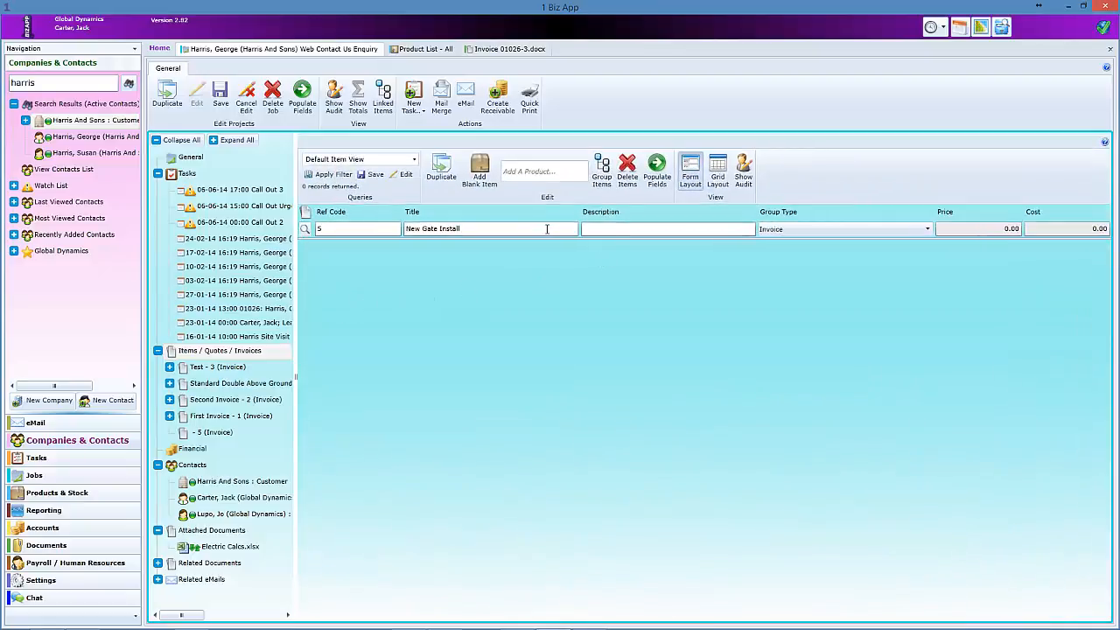
# - Copy the New Gate Install title into the group's description
pyautogui.moveTo(462, 229); pyautogui.dragTo(406, 245)
pyautogui.hotkey('ctrl', 'c')
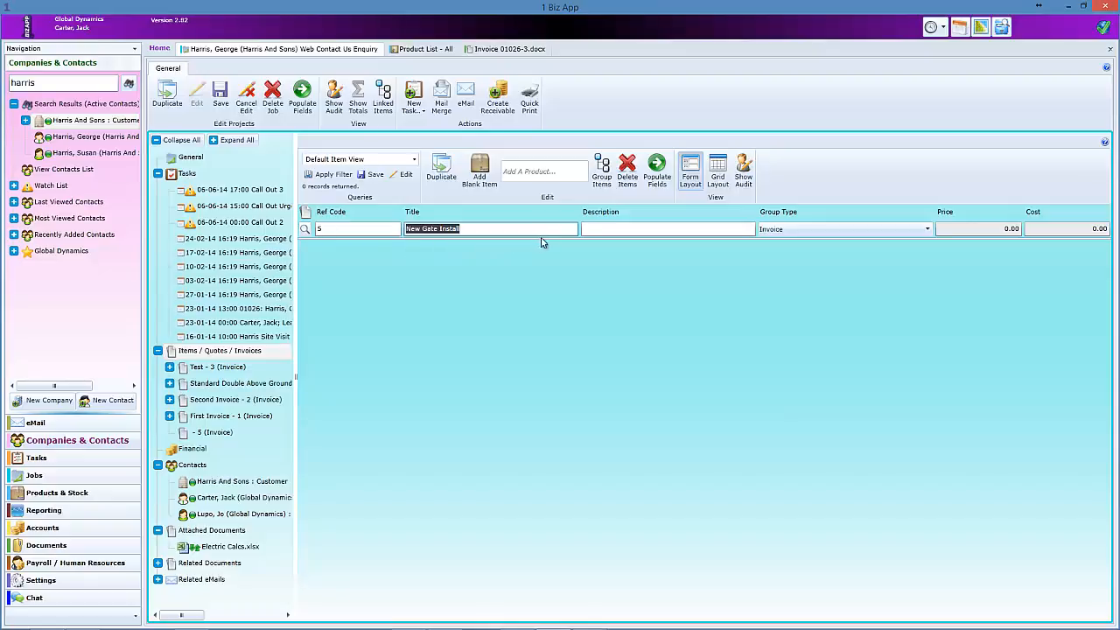
pyautogui.click(591, 227)
pyautogui.hotkey('ctrl', 'v')
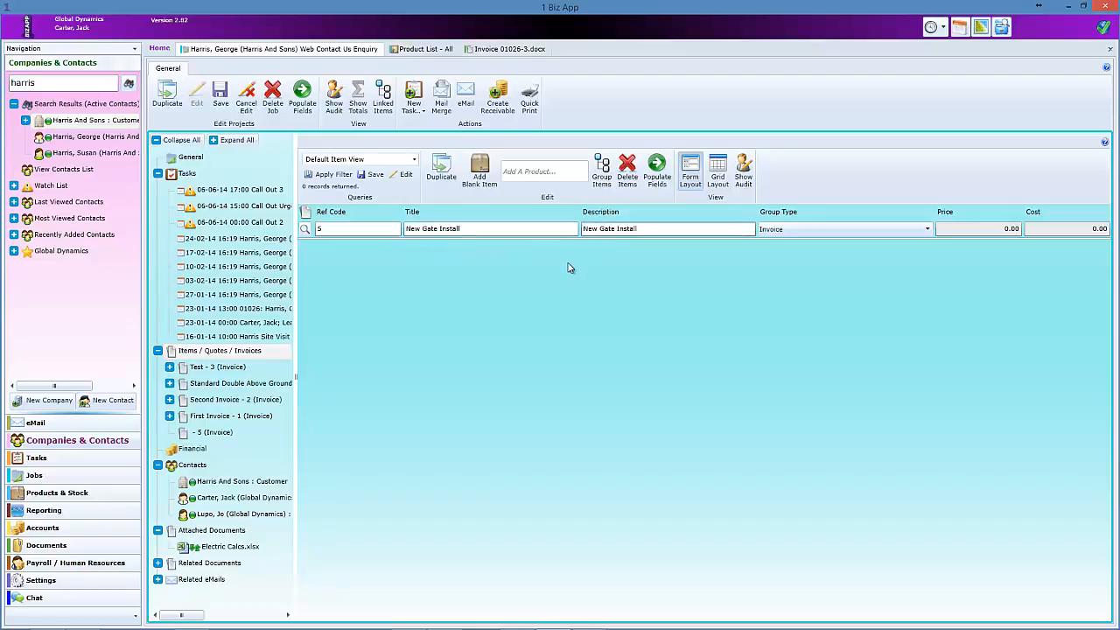
# - Add Keyfob to New Gate Install with quantity 3
pyautogui.click(538, 169)
pyautogui.write('K')
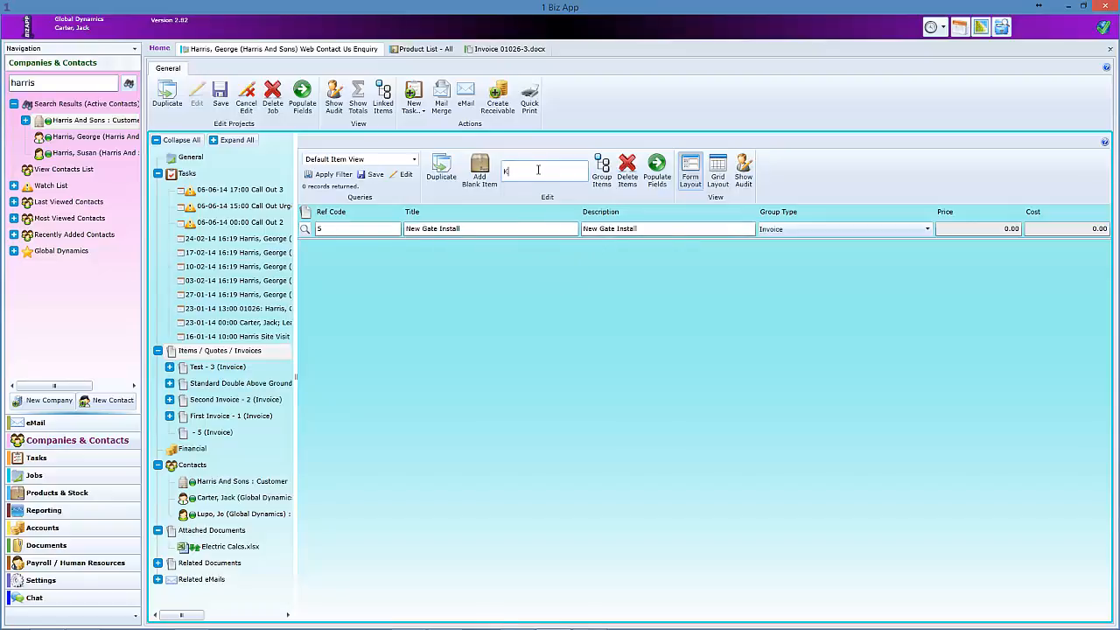
pyautogui.write('ey')
pyautogui.click(523, 211)
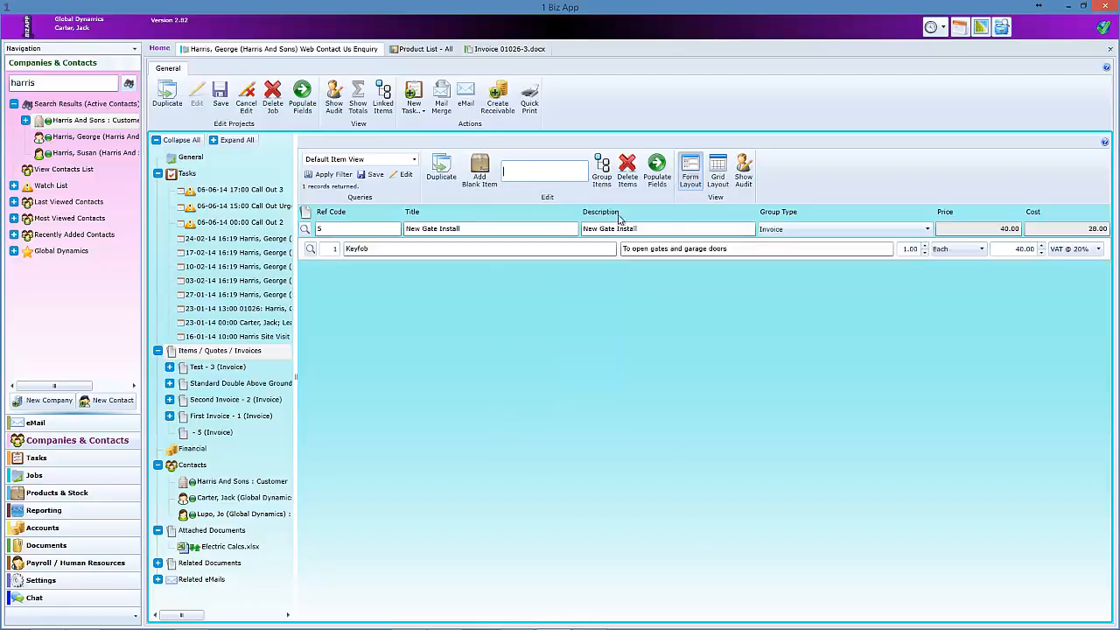
pyautogui.click(925, 246)
pyautogui.click(924, 246)
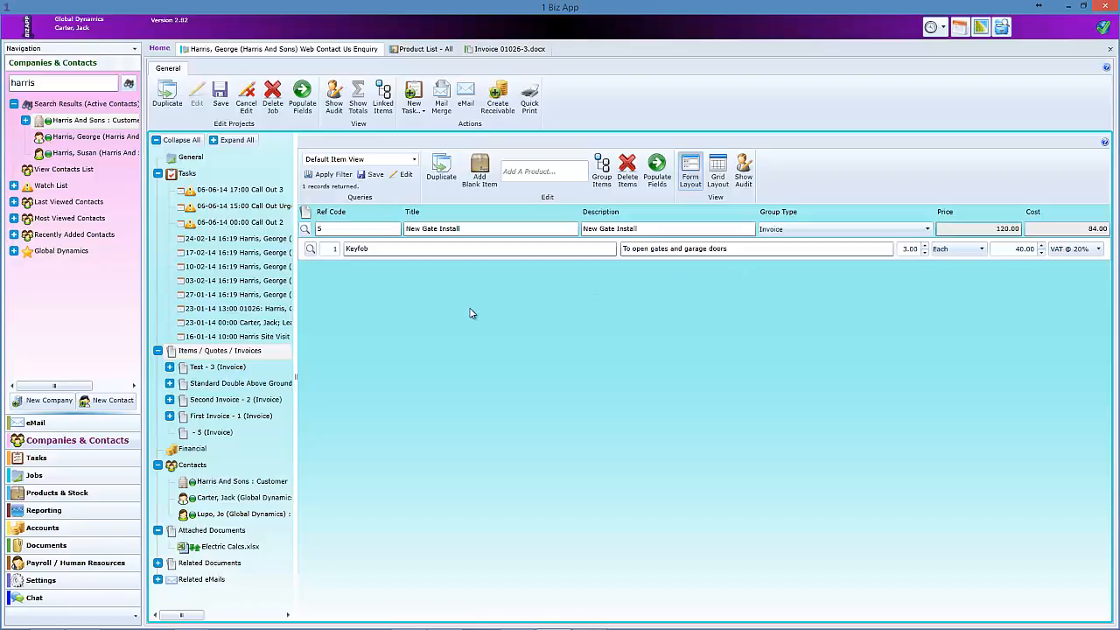
# - Add Colour Video Intercom, Wireless Intercom With Keypad, Iron Gates and Battery Backup to the group
pyautogui.click(513, 172)
pyautogui.write('colo')
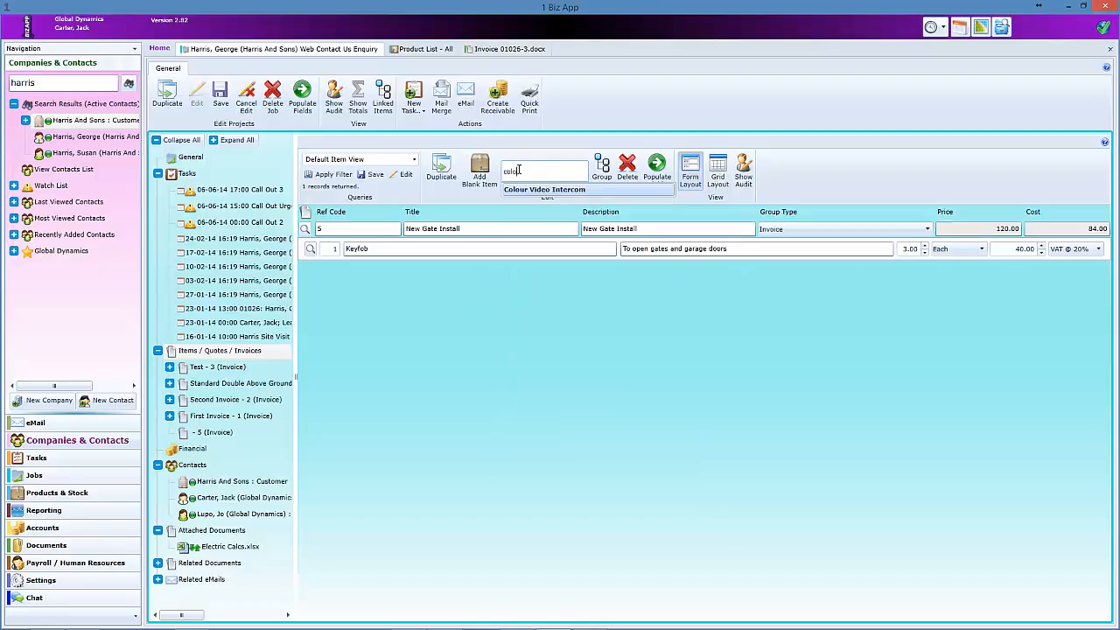
pyautogui.click(528, 191)
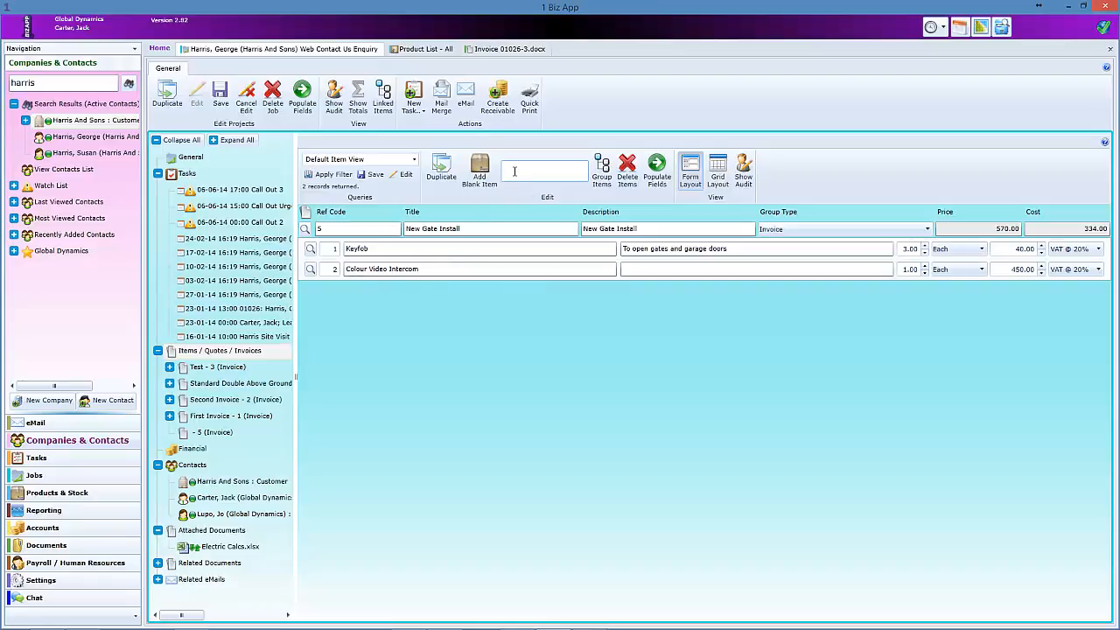
pyautogui.write('w')
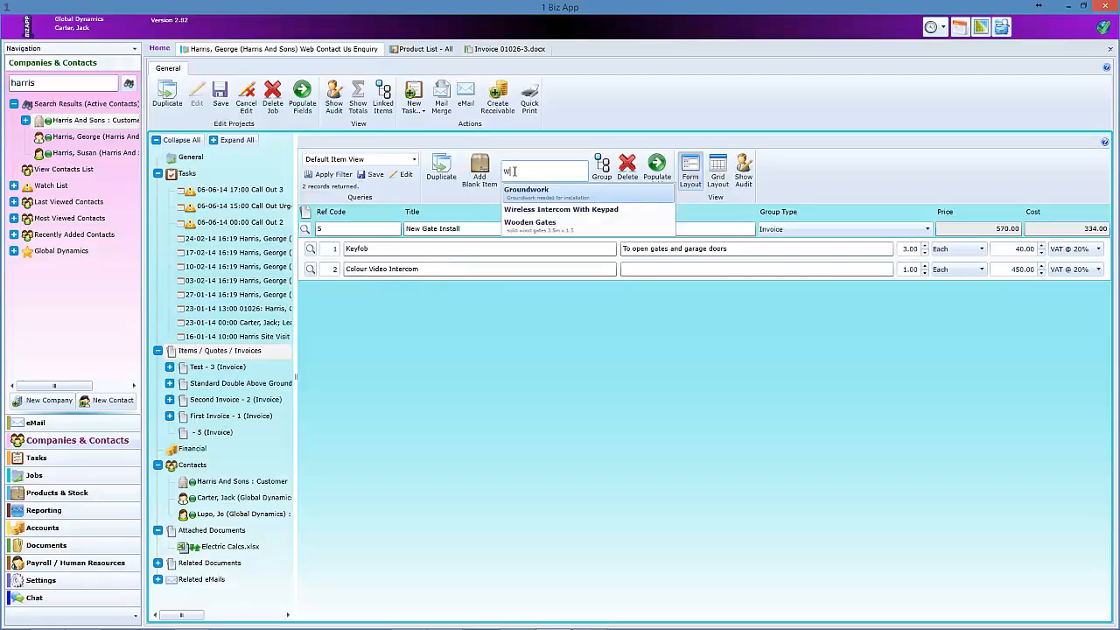
pyautogui.click(531, 210)
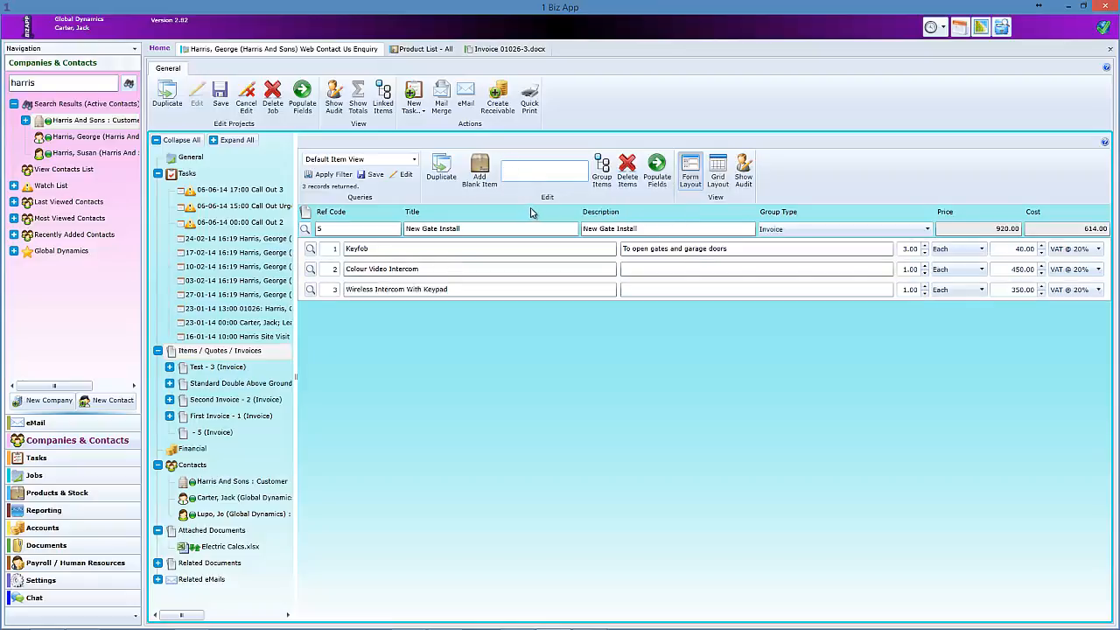
pyautogui.write('ir')
pyautogui.click(531, 196)
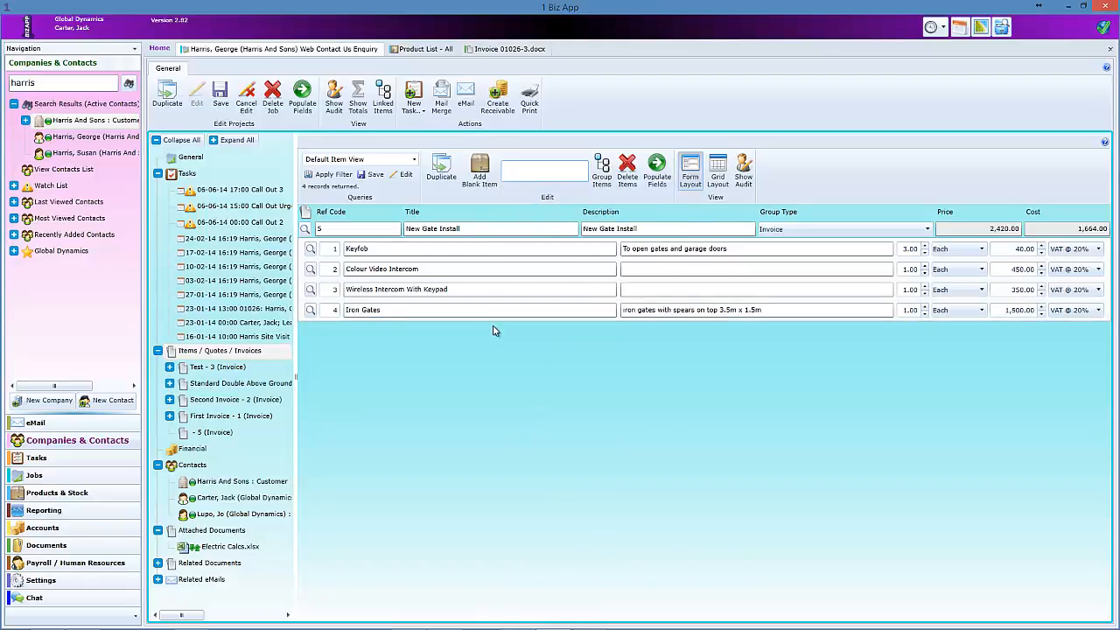
pyautogui.write('batter')
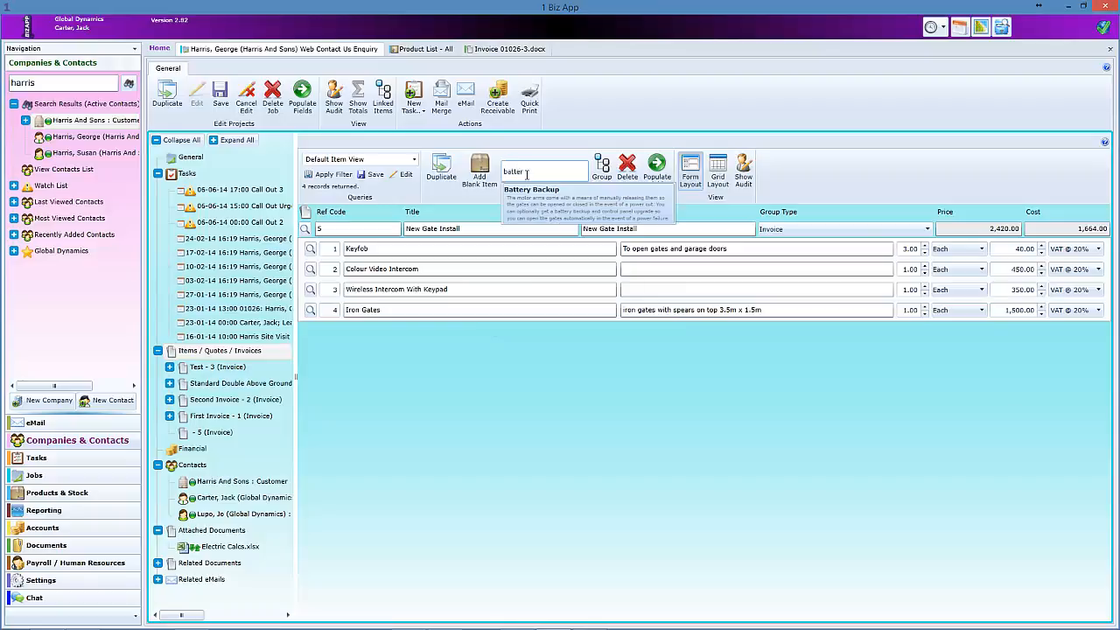
pyautogui.click(539, 201)
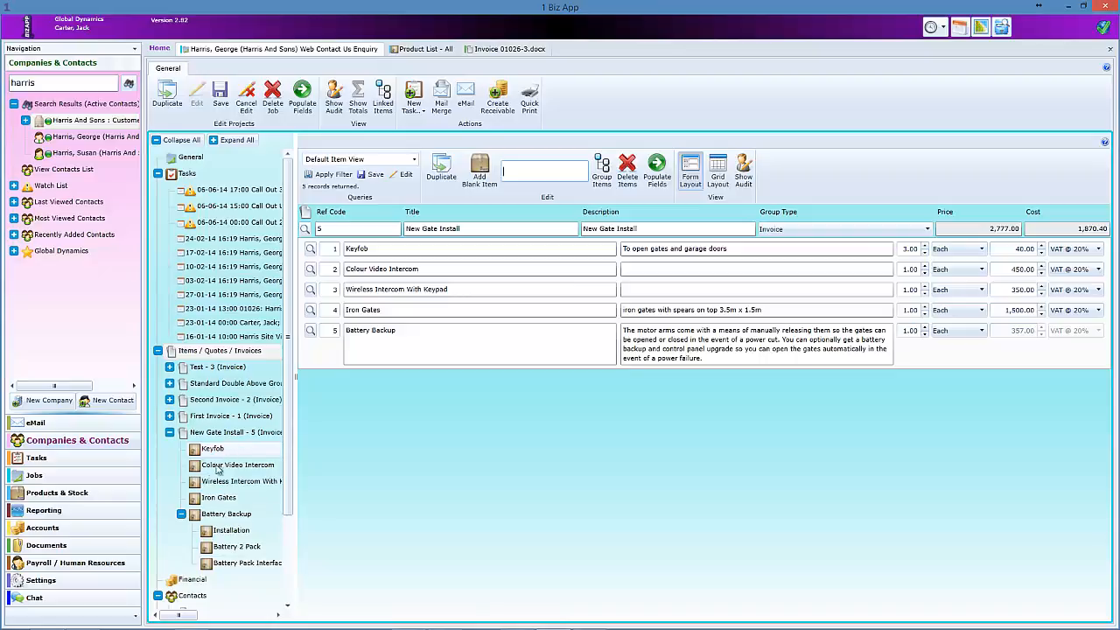
# - Drill into Battery Backup to view its sub-items, then go back up to New Gate Install
pyautogui.click(181, 515)
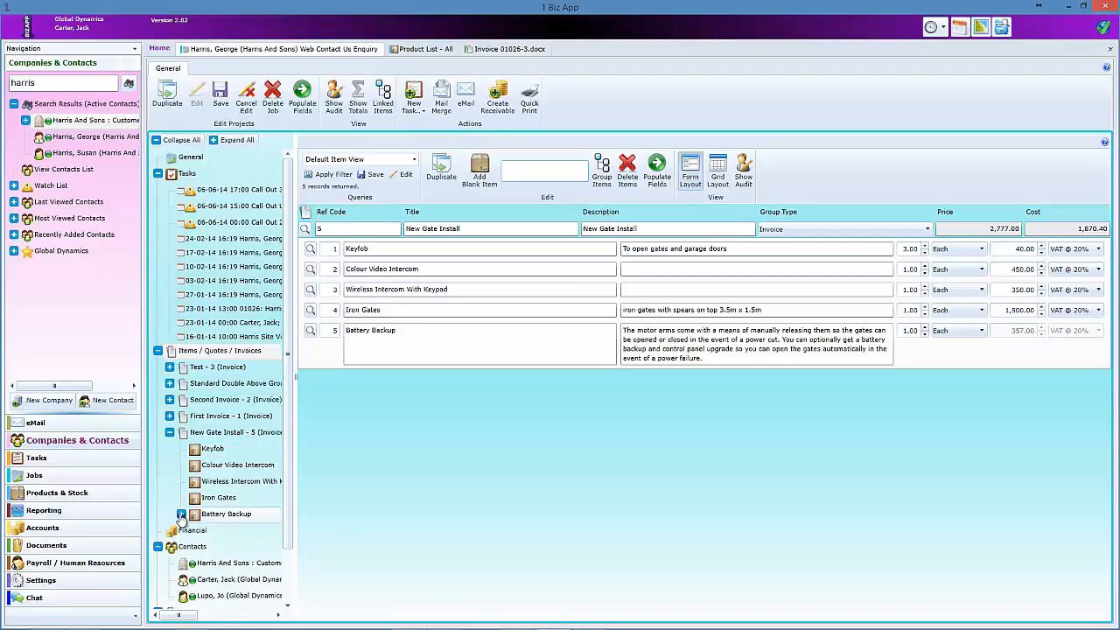
pyautogui.click(181, 514)
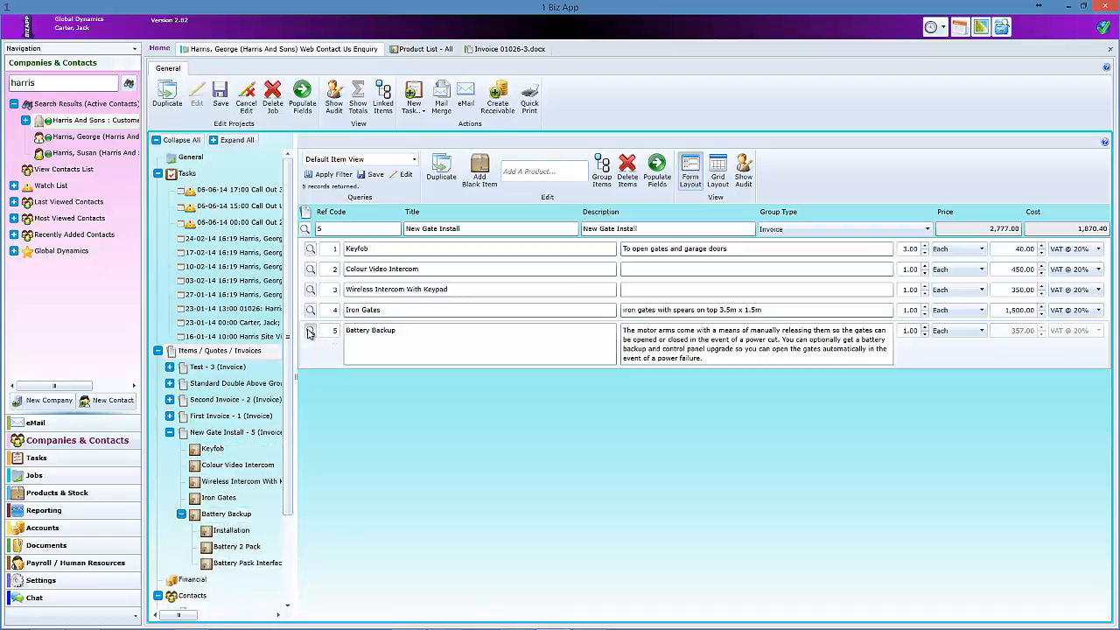
pyautogui.click(310, 332)
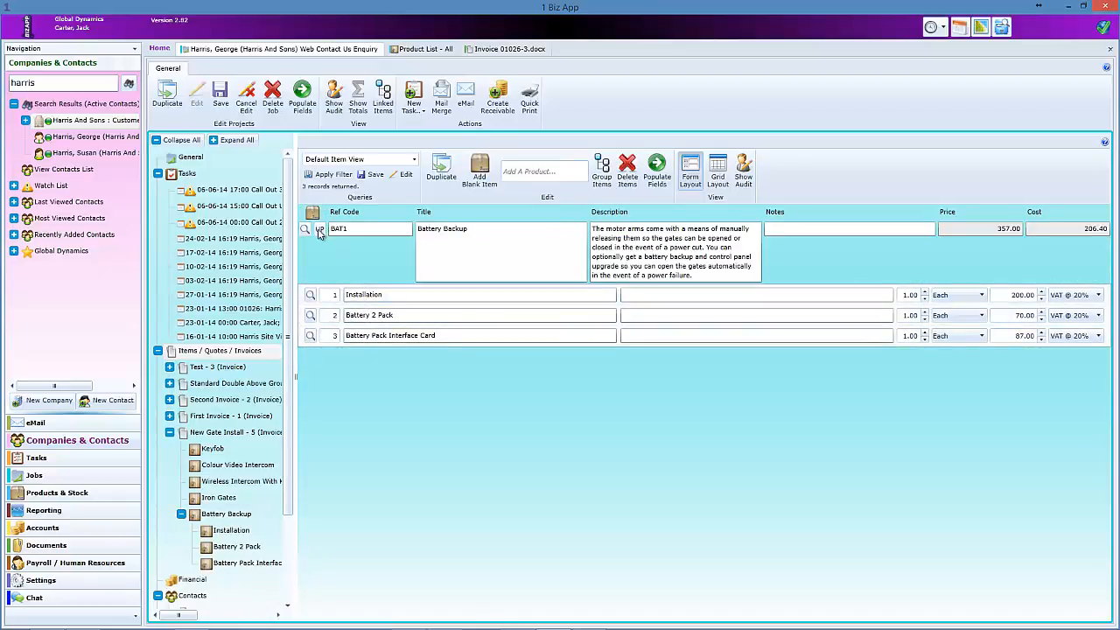
pyautogui.click(318, 230)
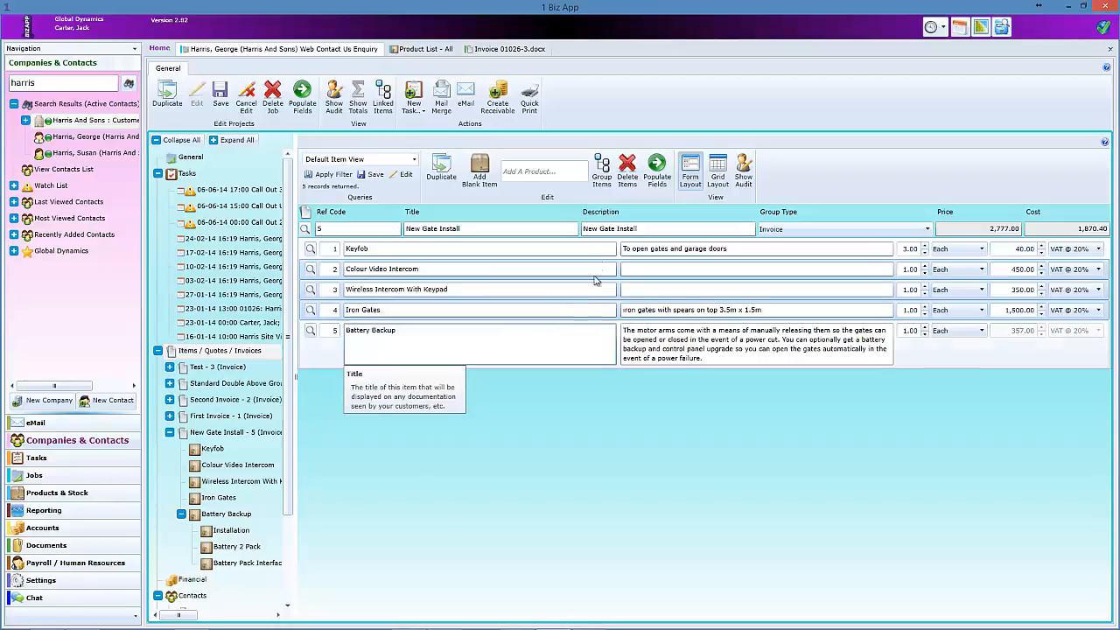
# - Group the three selected items into a sub-group and rename it Intercom
pyautogui.click(604, 173)
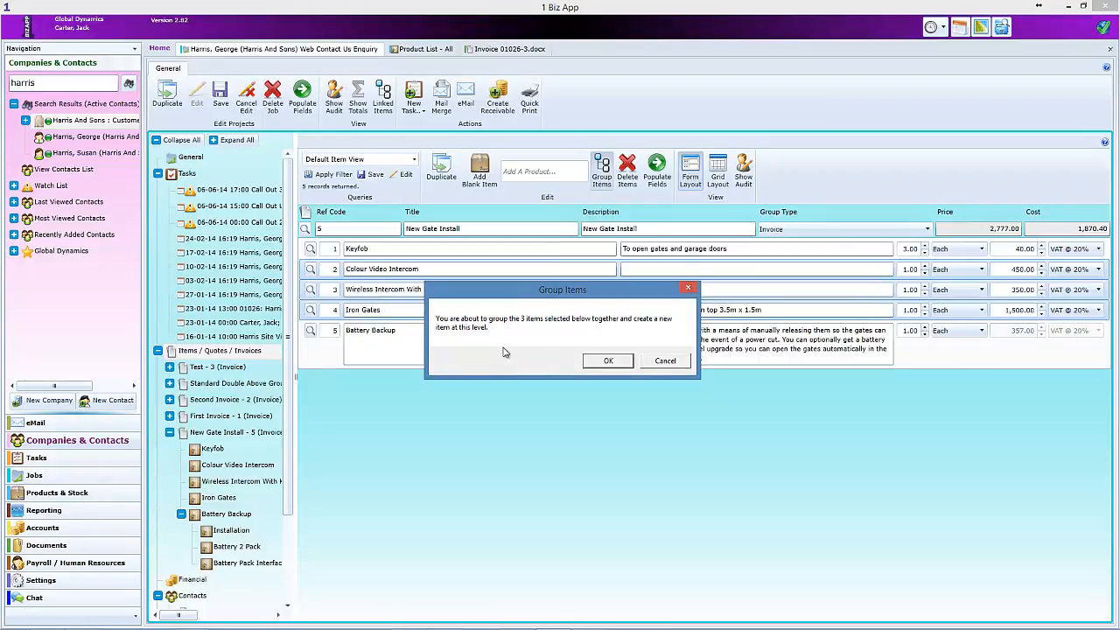
pyautogui.click(610, 362)
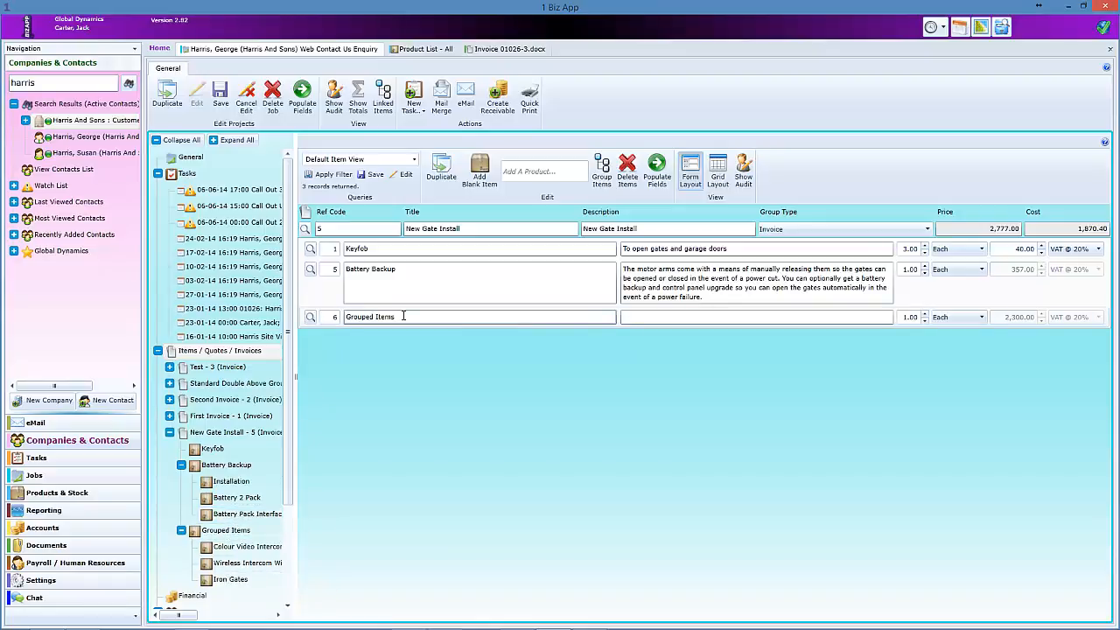
pyautogui.moveTo(396, 316); pyautogui.dragTo(344, 319)
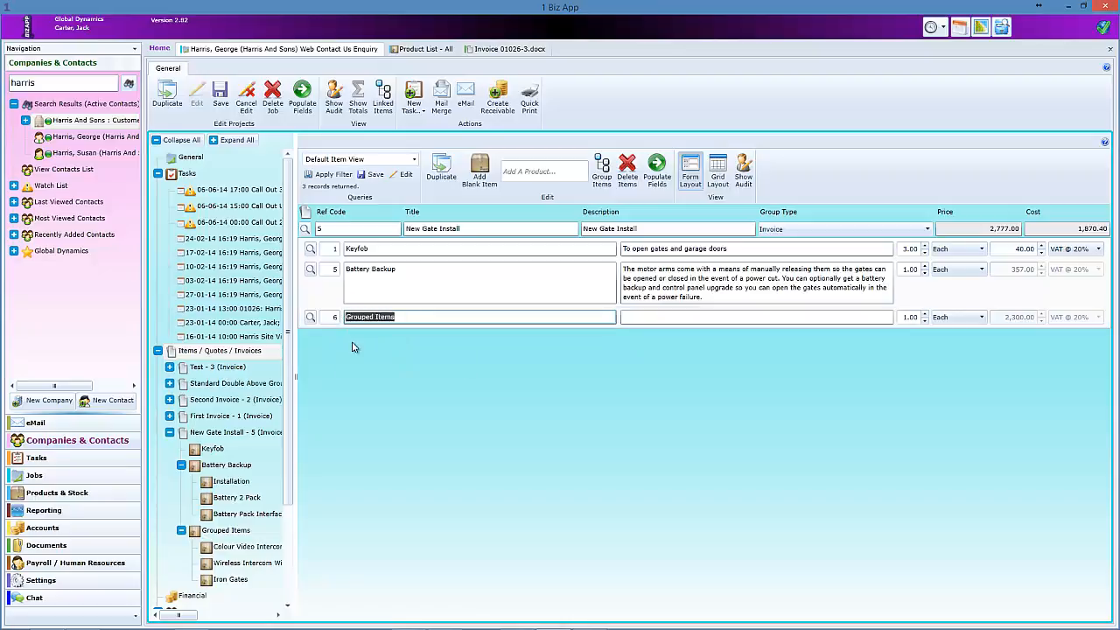
pyautogui.write('Intercom')
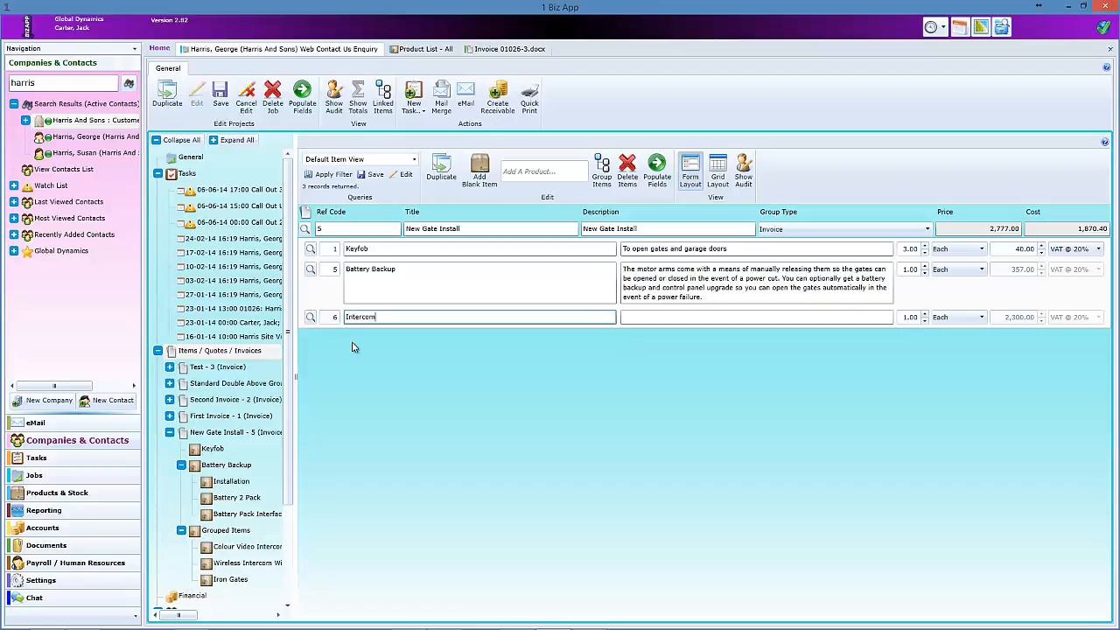
pyautogui.click(334, 446)
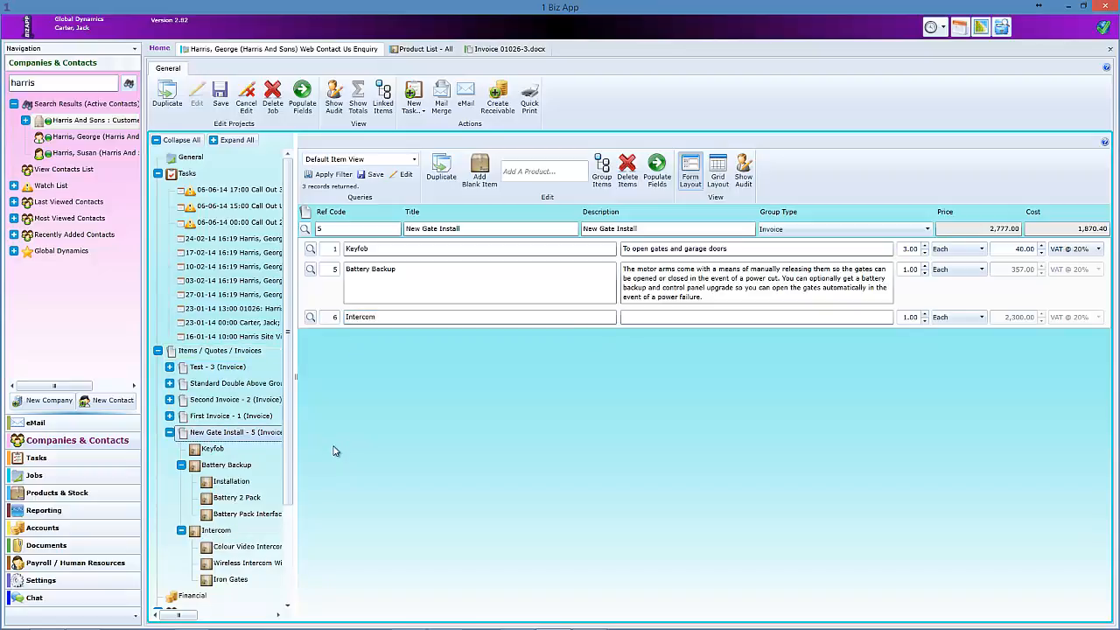
# - Move Iron Gates back into the main New Gate Install list and verify the Intercom group's contents
pyautogui.moveTo(223, 584); pyautogui.dragTo(442, 451)
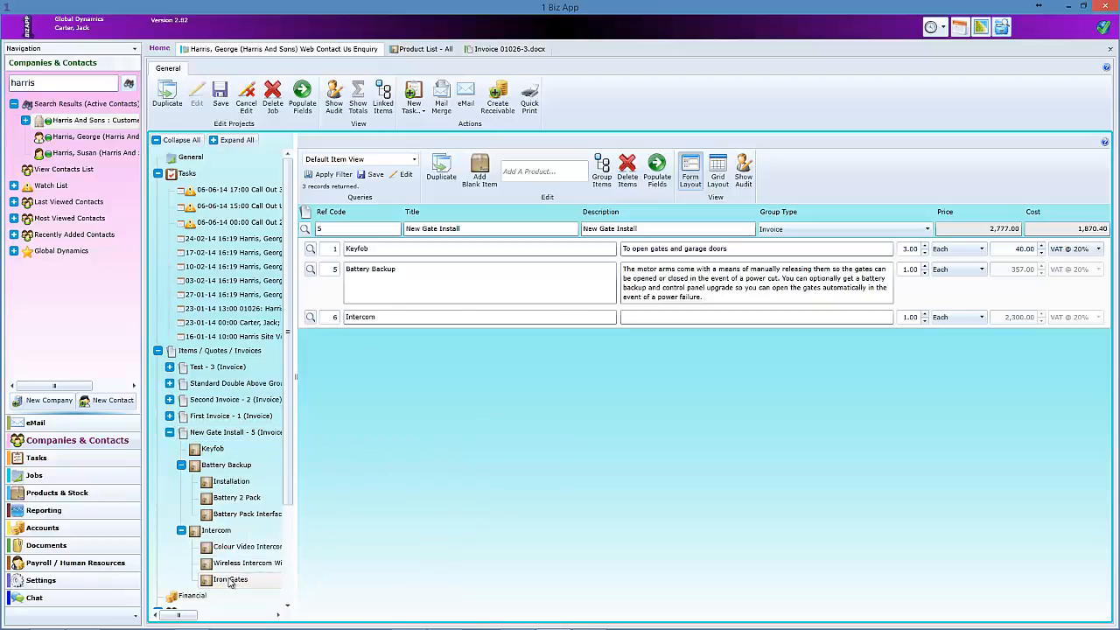
pyautogui.moveTo(229, 579); pyautogui.dragTo(411, 278)
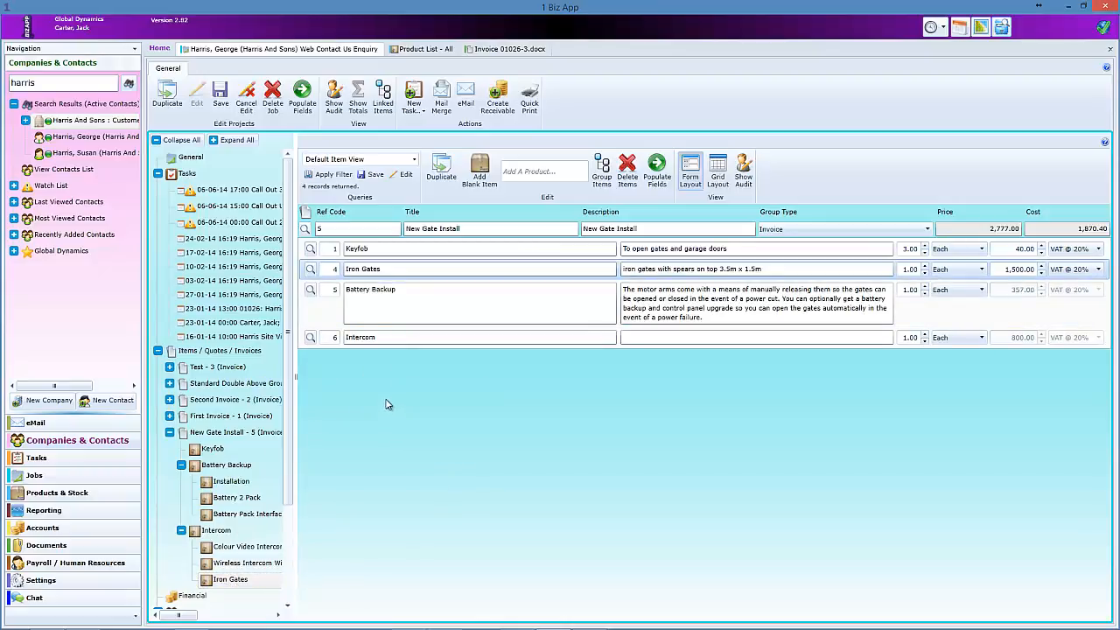
pyautogui.click(309, 339)
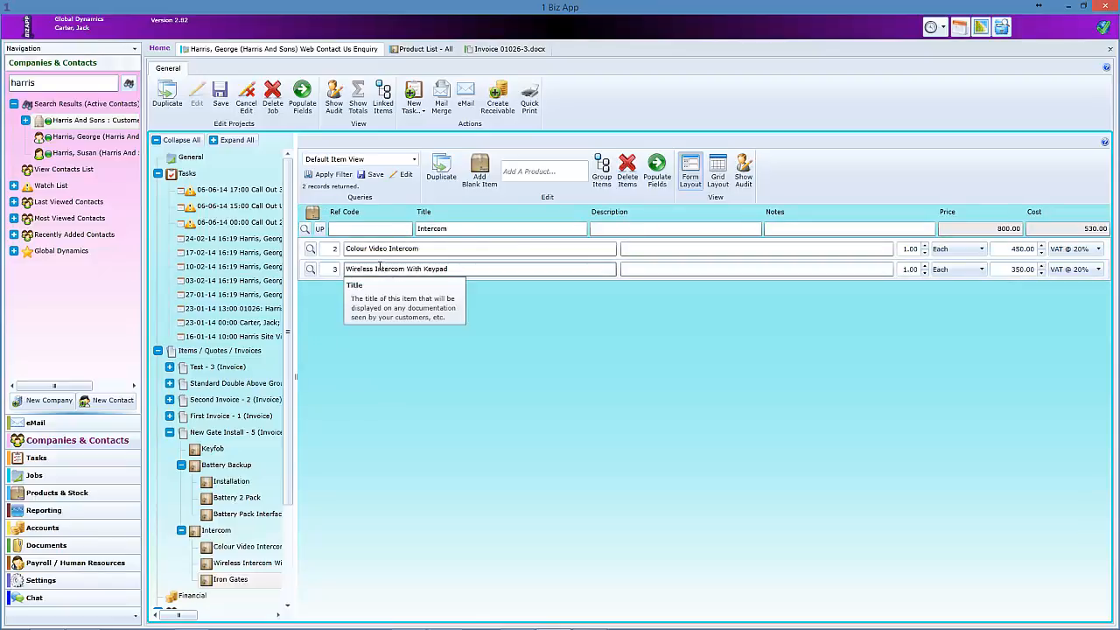
pyautogui.click(319, 229)
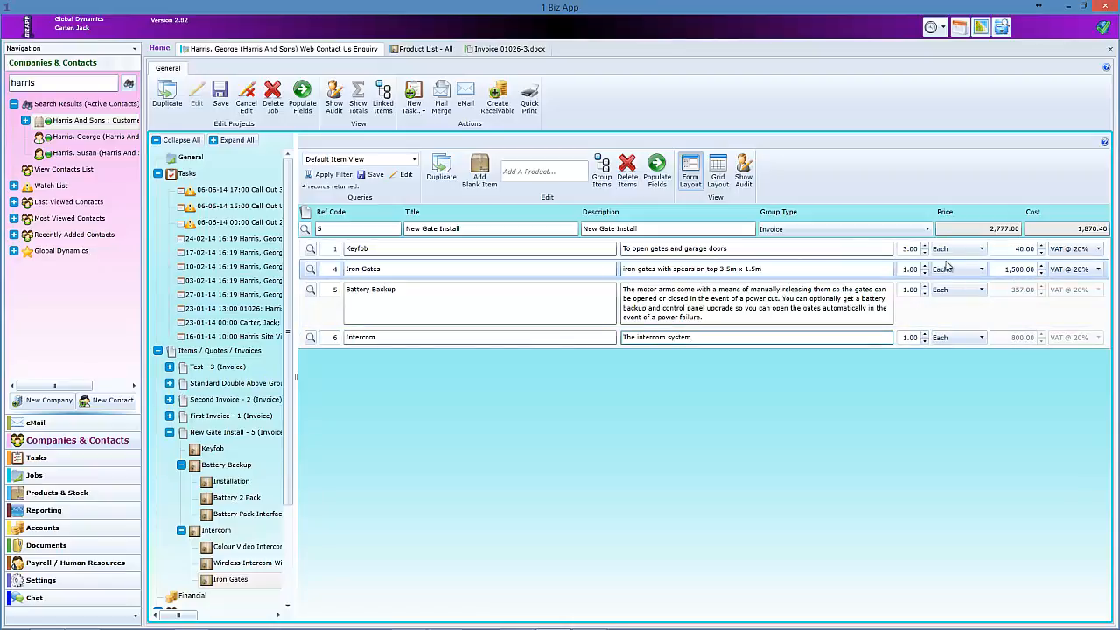
# - Lower the Iron Gates price to 1,300.00 and the Keyfob price to 30.00
pyautogui.click(1011, 269)
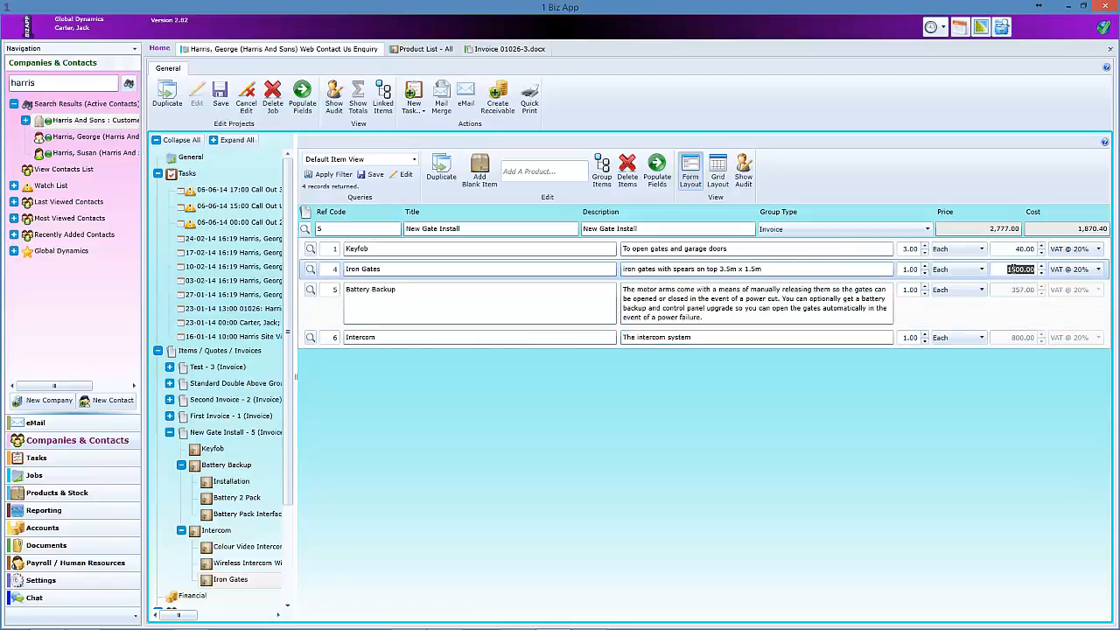
pyautogui.click(1012, 270)
pyautogui.click(1014, 313)
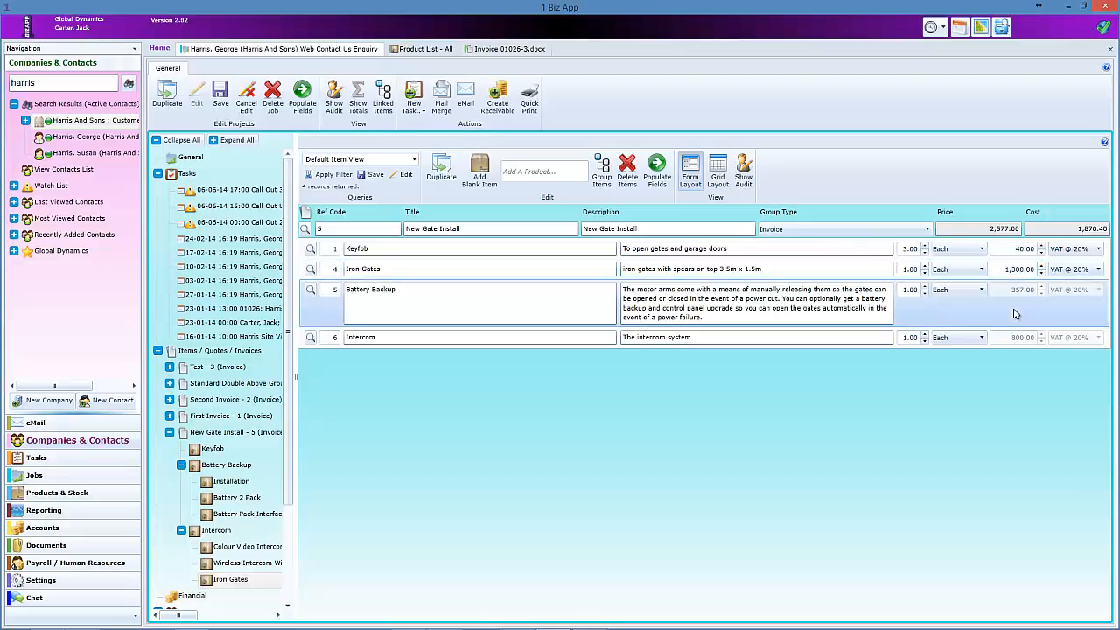
pyautogui.click(1019, 249)
pyautogui.click(1017, 250)
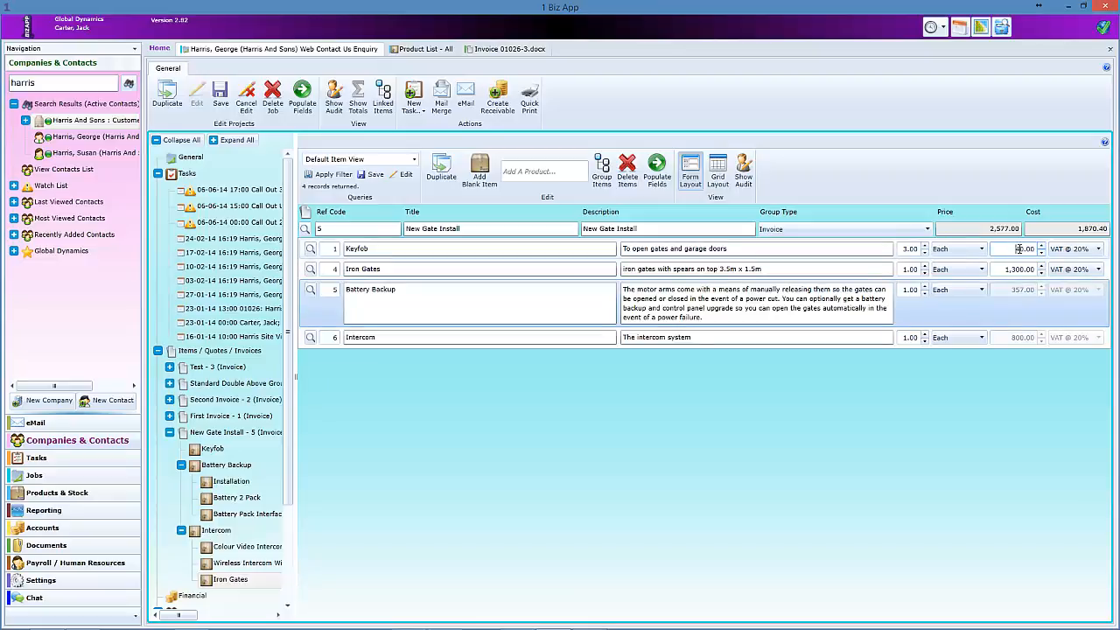
pyautogui.press('BackSpace')
pyautogui.write('3')
pyautogui.click(1006, 269)
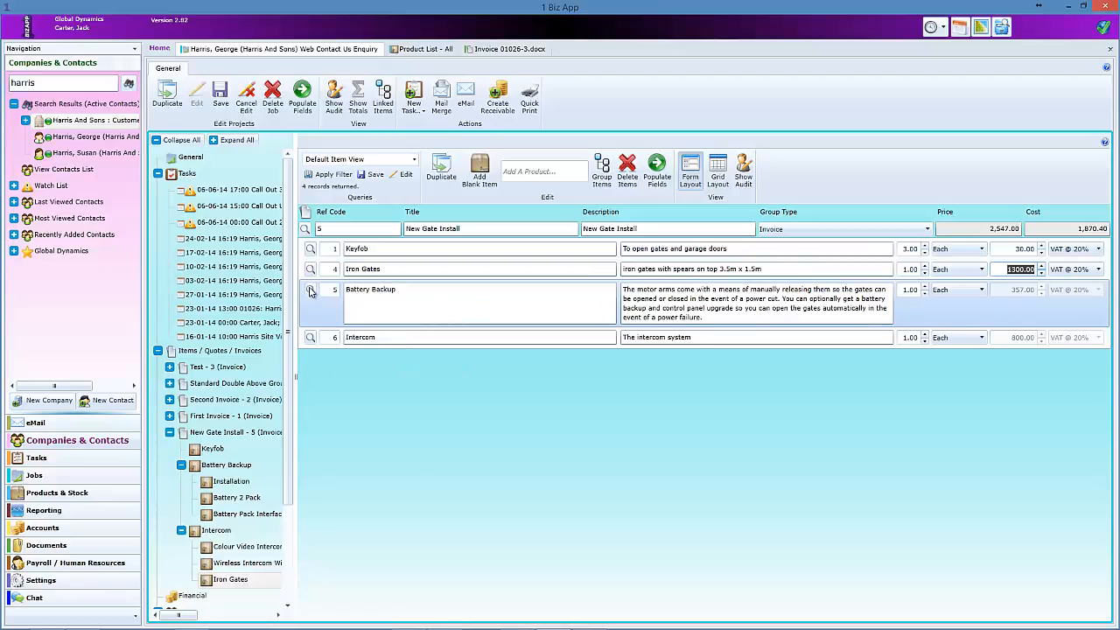
# - In Battery Backup, set Installation to 150.00 and Interface Card to 70.00, then go back up
pyautogui.click(309, 292)
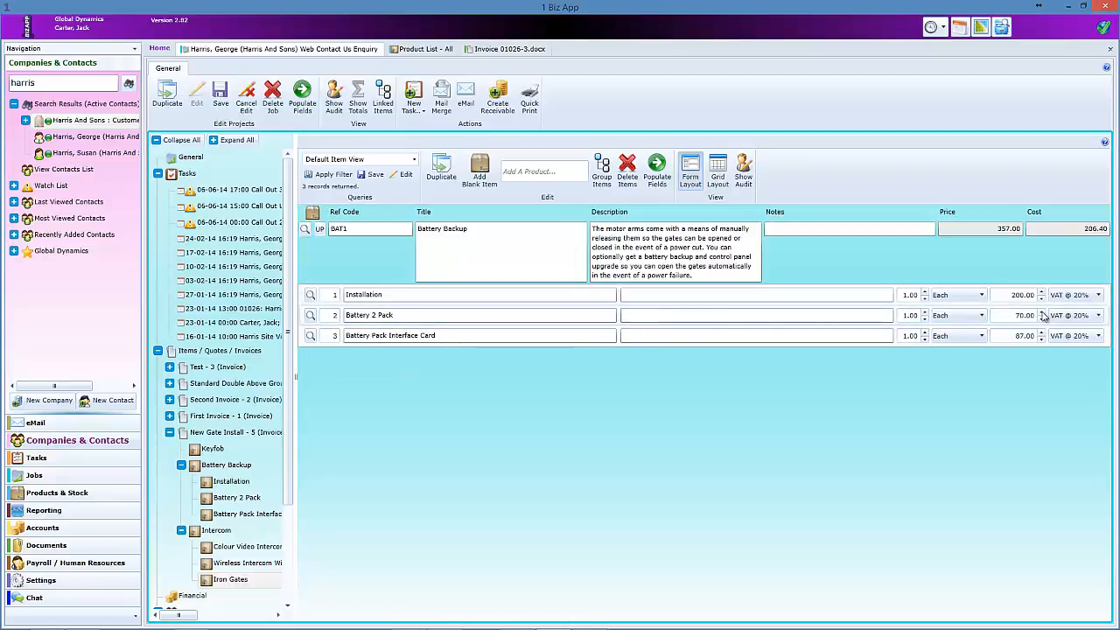
pyautogui.click(1013, 295)
pyautogui.click(1012, 294)
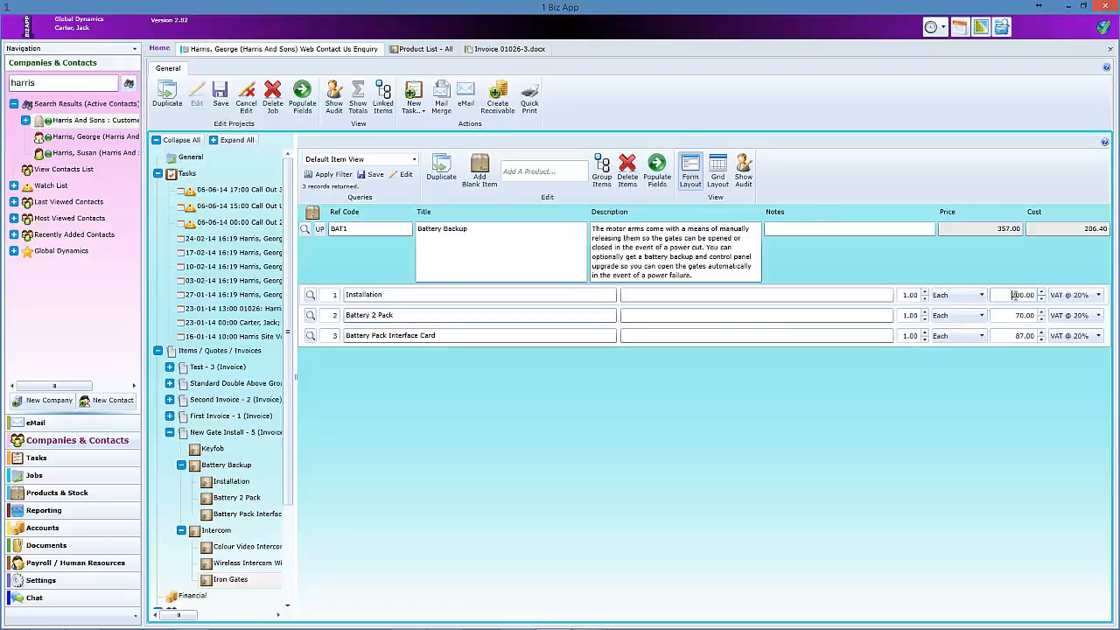
pyautogui.write('15')
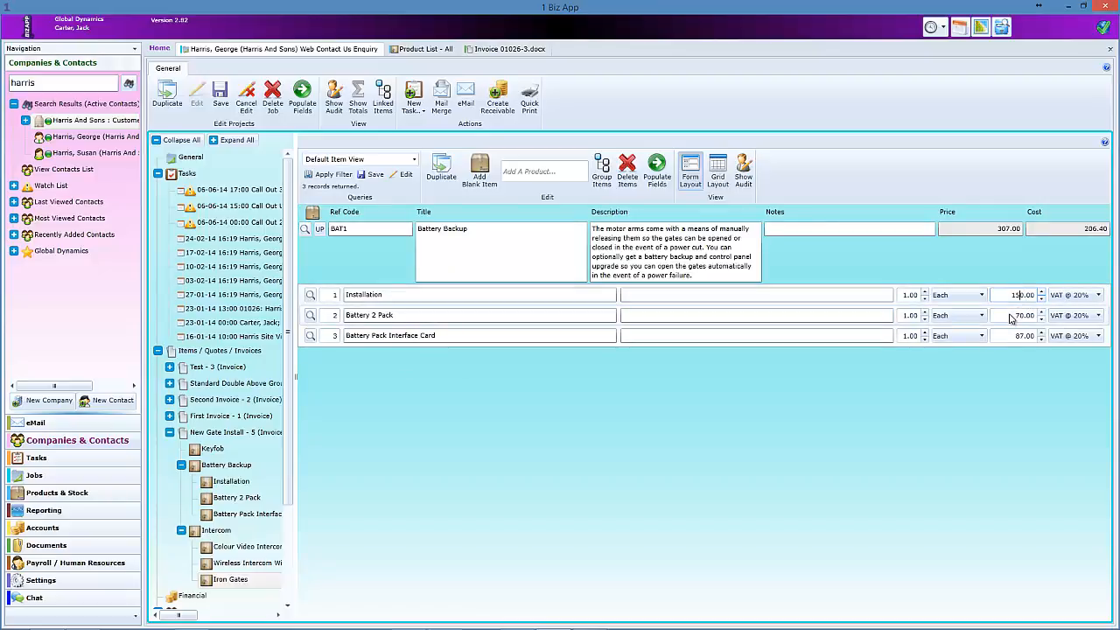
pyautogui.click(1012, 315)
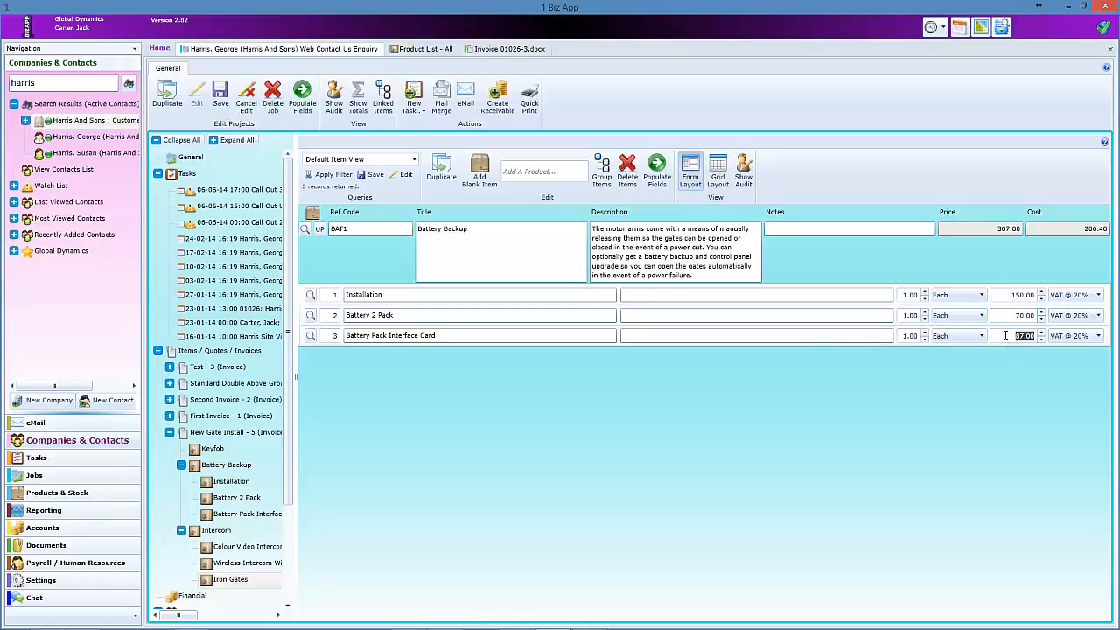
pyautogui.click(1005, 335)
pyautogui.doubleClick(1019, 335)
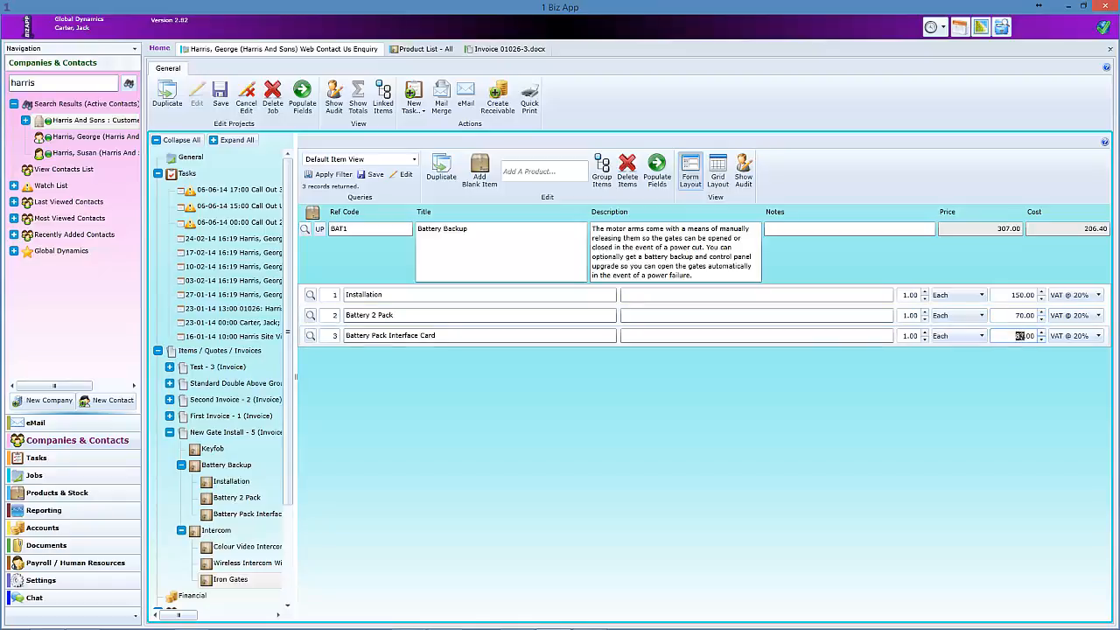
pyautogui.write('7')
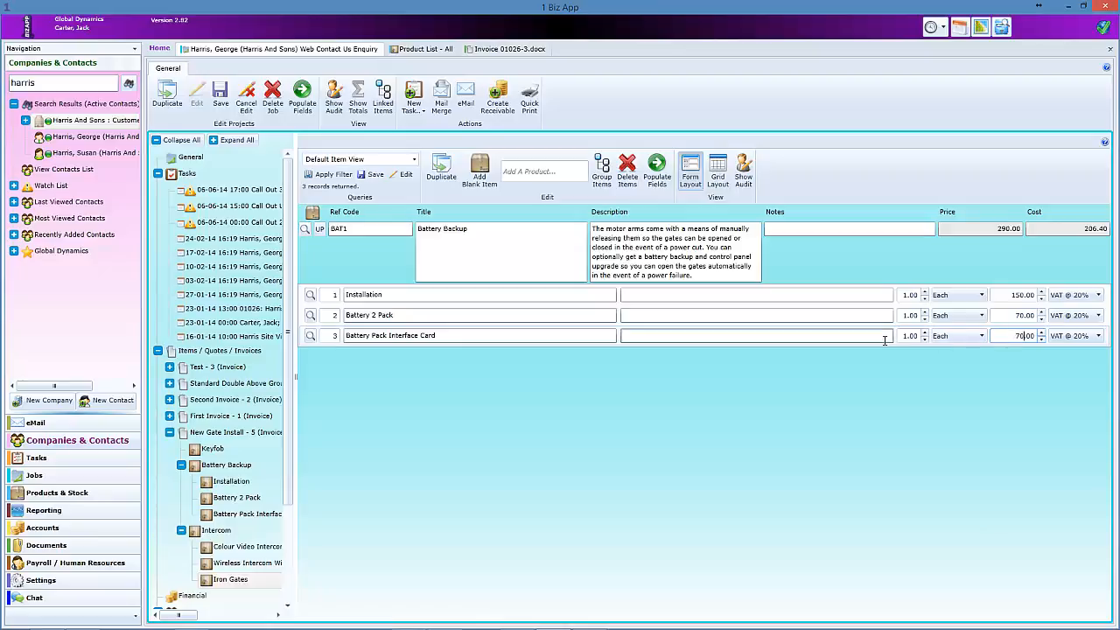
pyautogui.click(655, 335)
pyautogui.click(319, 230)
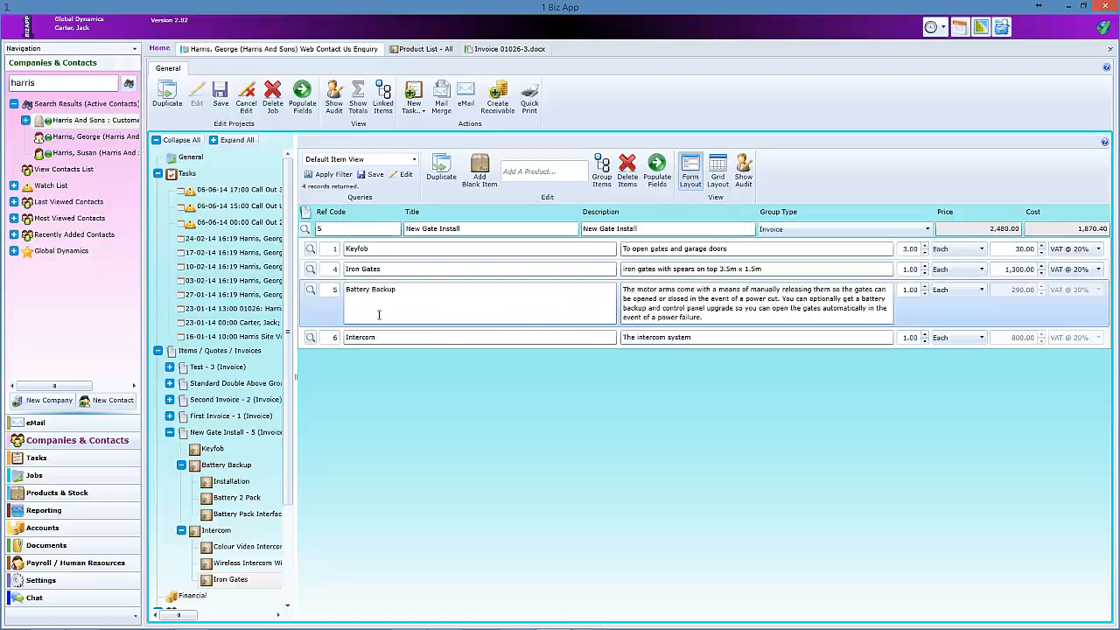